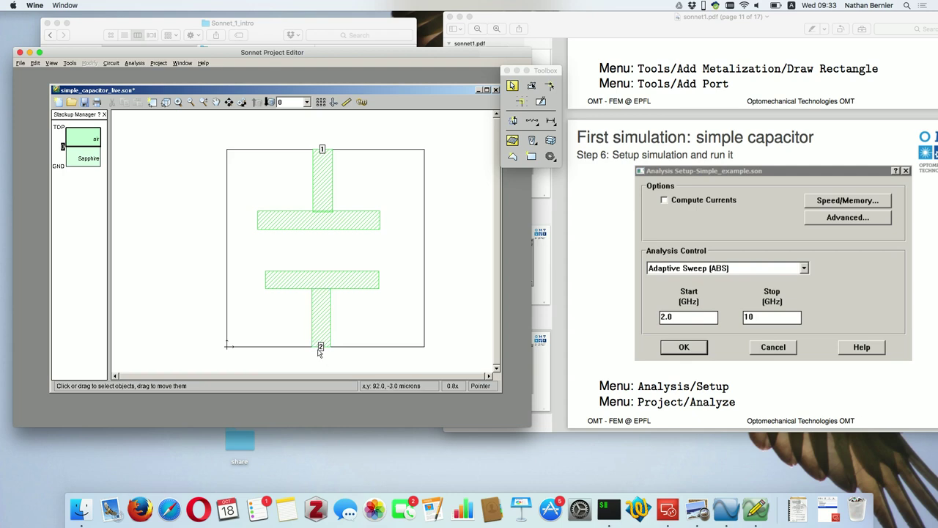
Step: Examine port 2 and the lower feed strip where it meets the box edge, then the whole capacitor layout
scroll(323, 356, up, 2)
scroll(318, 353, up, 2)
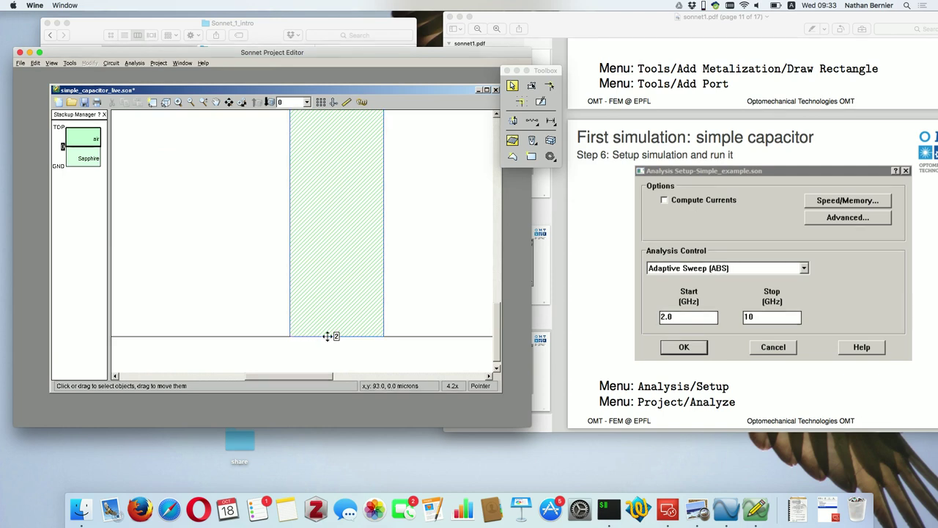
click(311, 284)
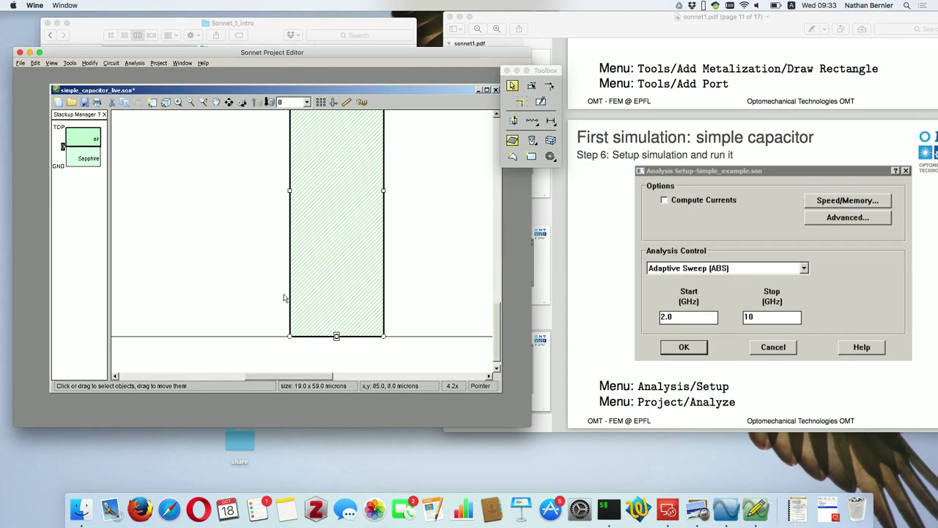
scroll(285, 298, down, 1)
scroll(284, 297, down, 3)
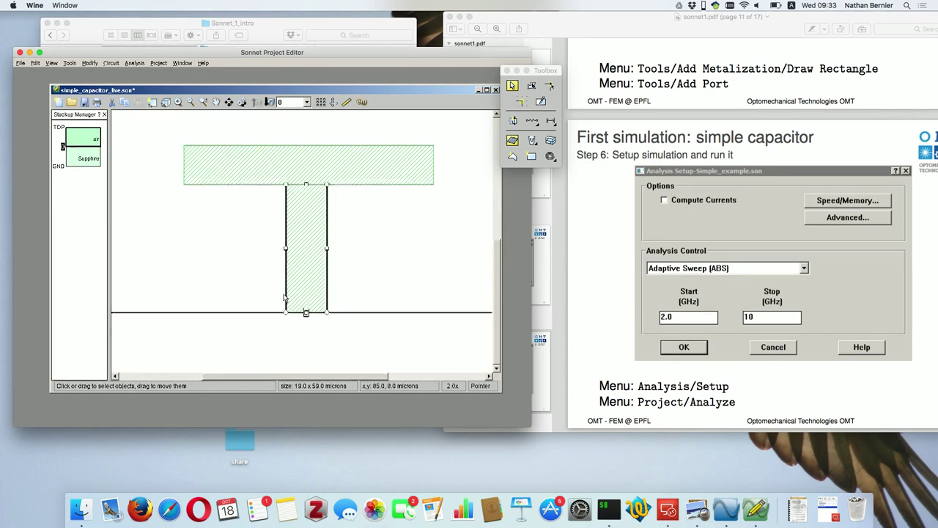
scroll(284, 297, down, 2)
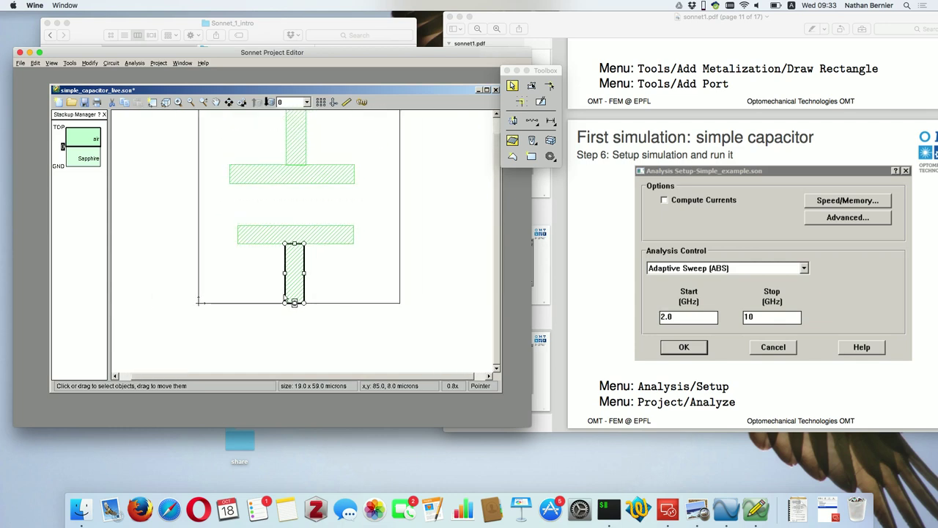
click(361, 279)
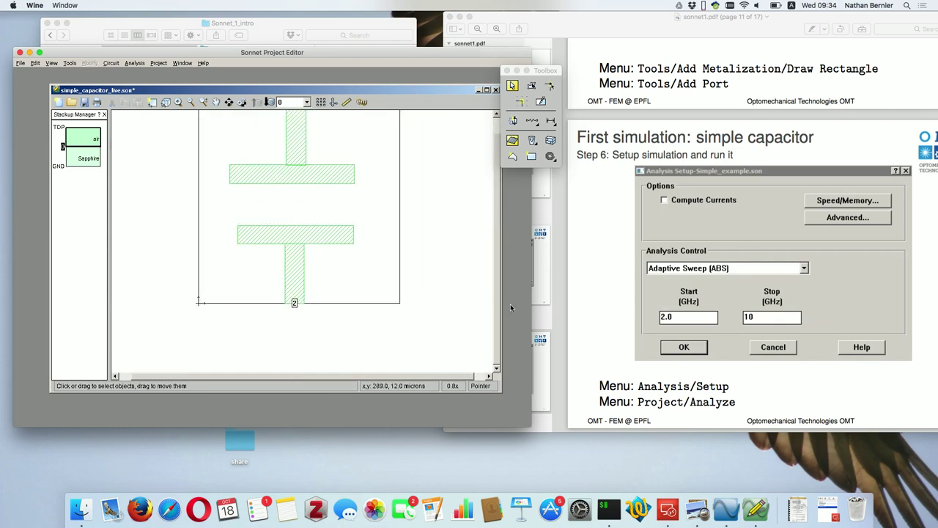
drag(498, 269, 498, 236)
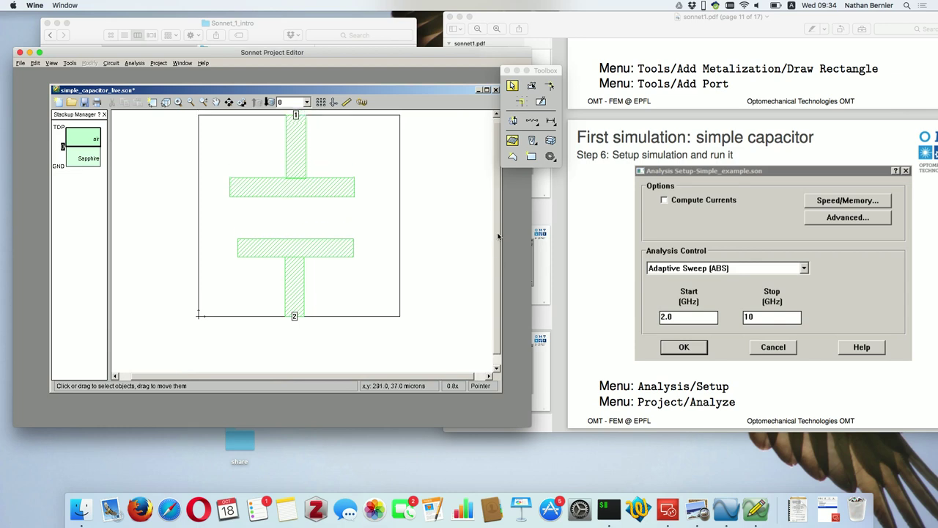
Step: Save simple_capacitor_live.son and run its analysis, closing the analysis monitor once the simulation is finished
click(159, 63)
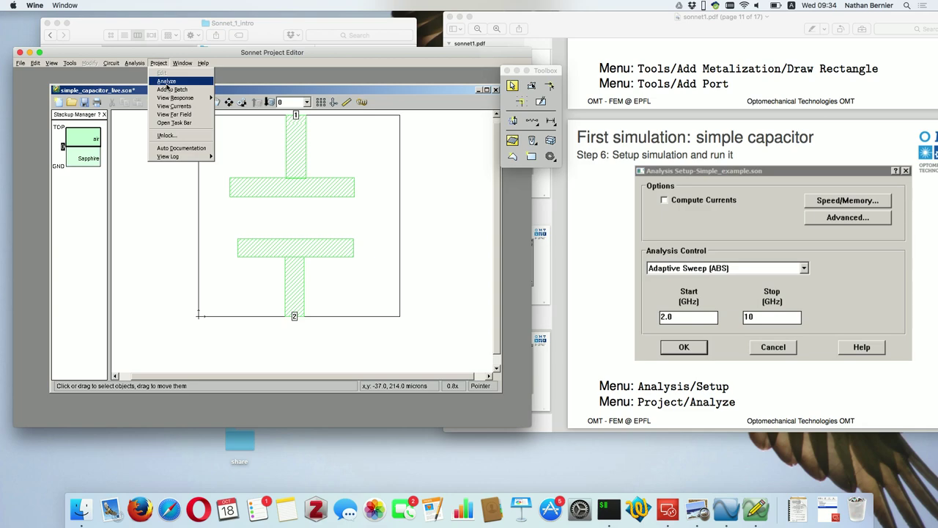
click(167, 82)
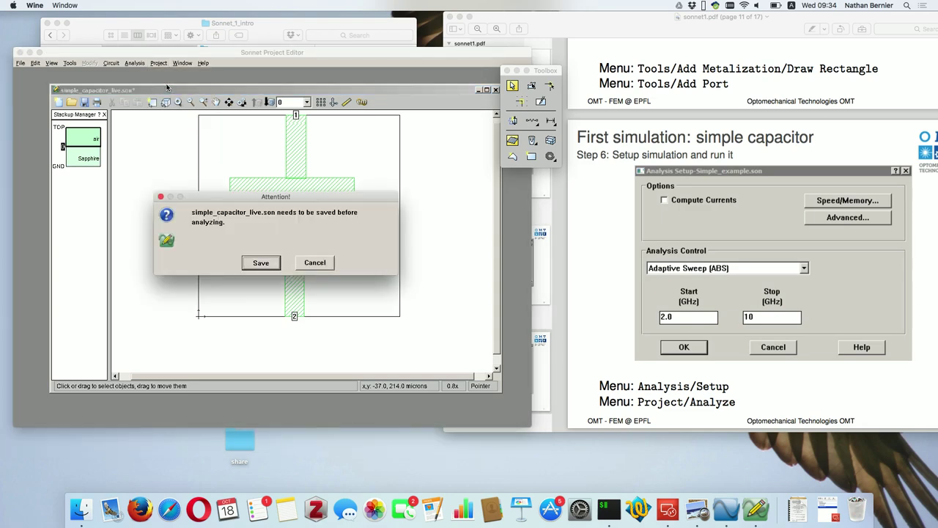
click(260, 263)
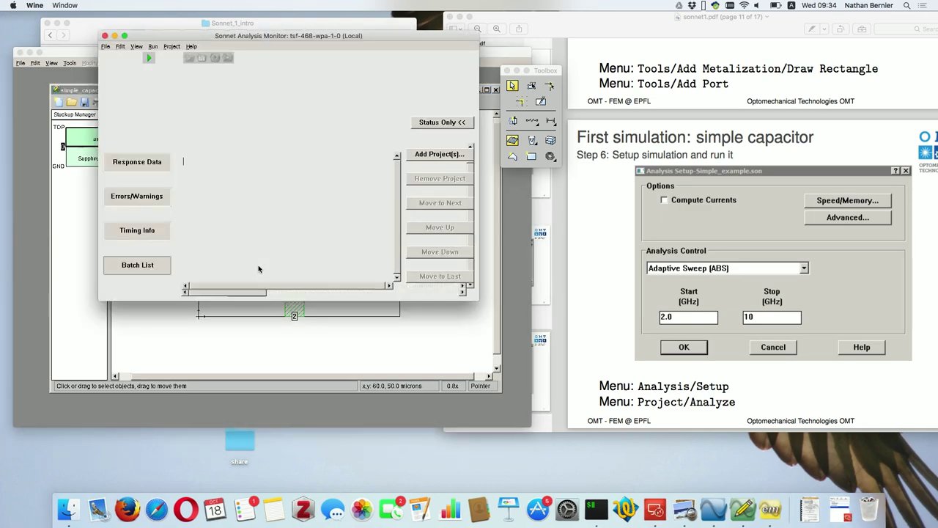
drag(255, 39, 284, 87)
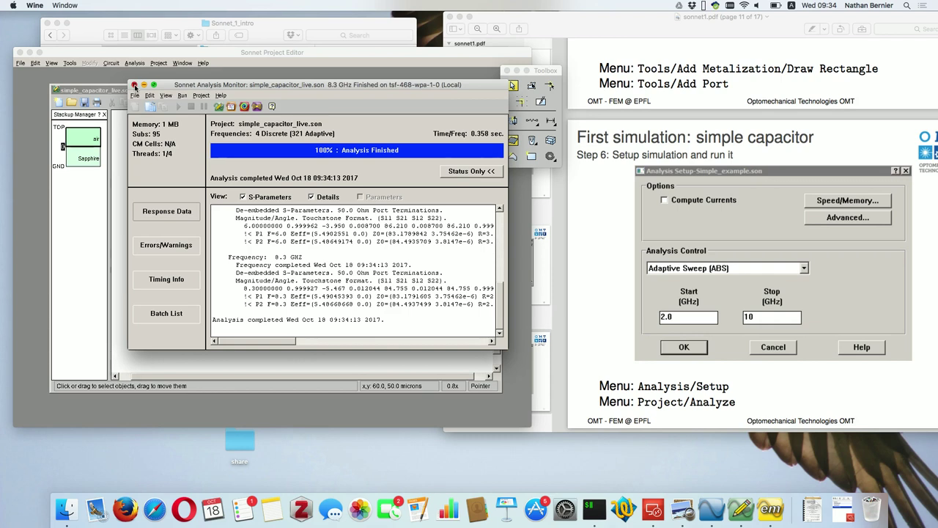
click(135, 85)
Step: Switch to the sonnet1.pdf slides in Preview and show the simple capacitor's "Step 7: Plot result" slide
click(159, 64)
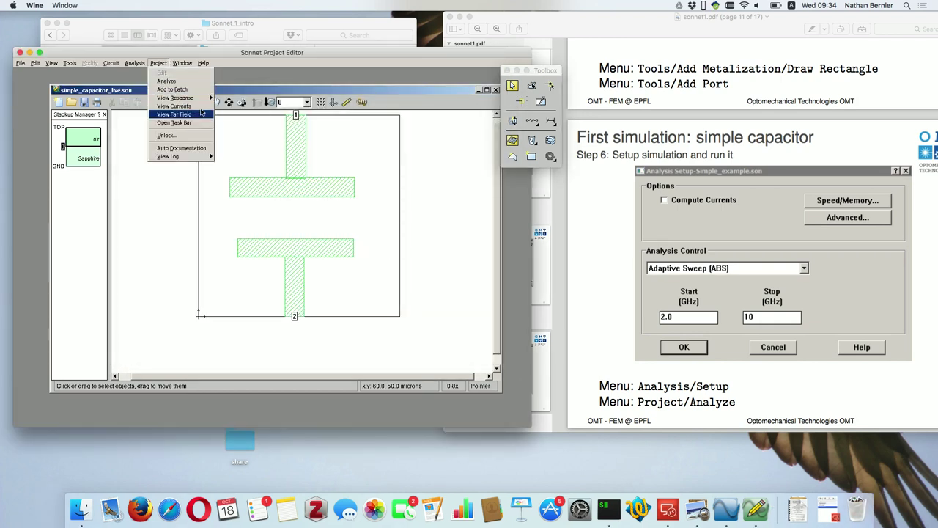
mouse_move(200, 99)
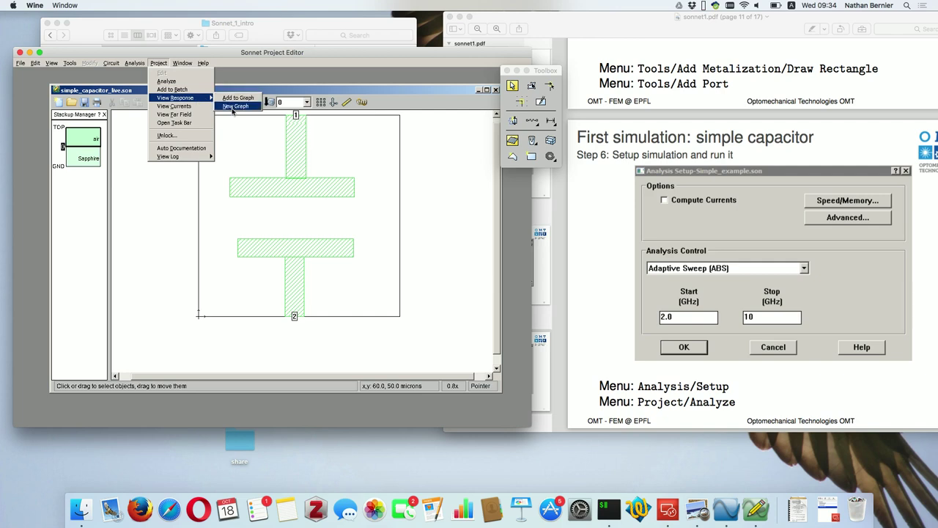
click(233, 106)
click(159, 63)
click(785, 193)
scroll(785, 193, down, 5)
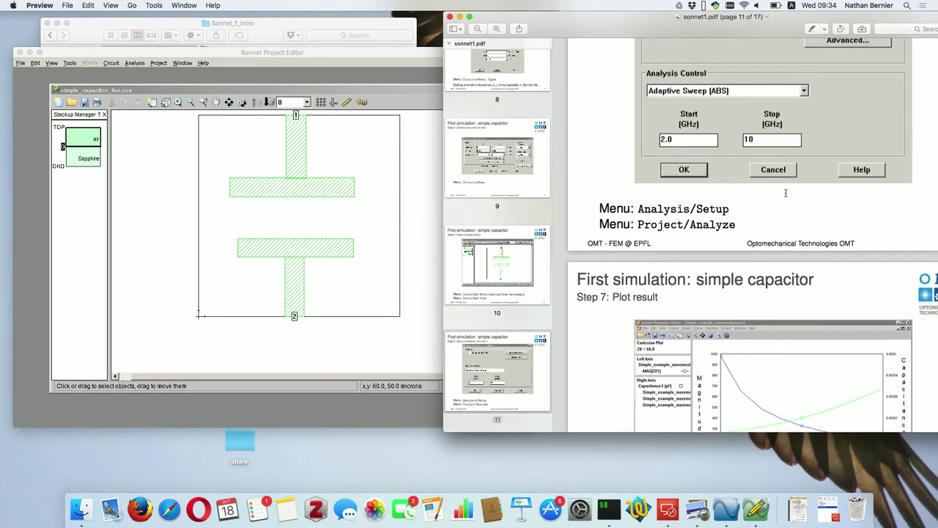
scroll(785, 193, up, 2)
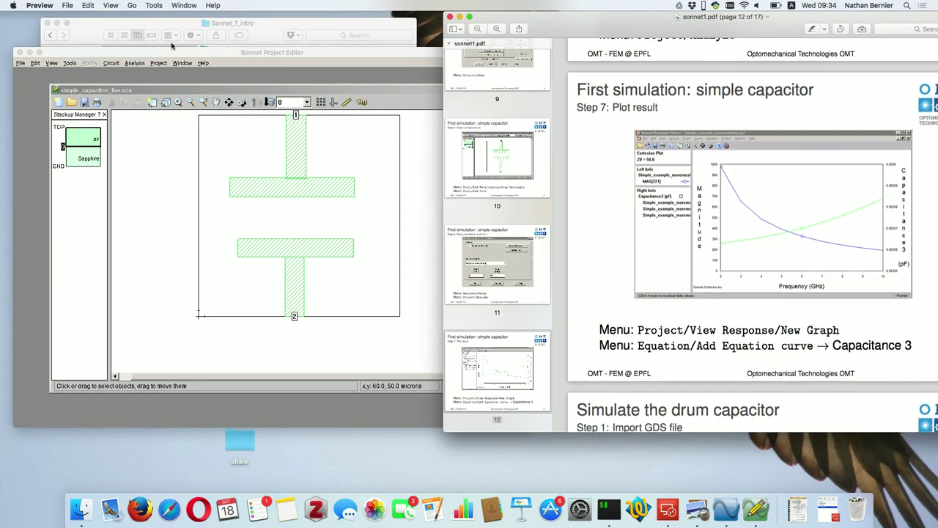
Step: Return to the Sonnet Project Editor and view the capacitor's simulated response in a new graph
click(172, 53)
click(158, 63)
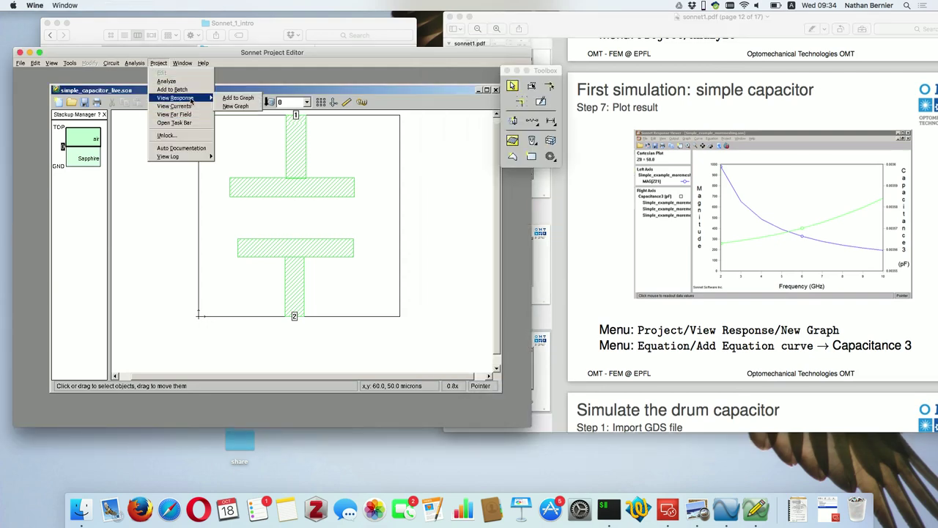
click(240, 109)
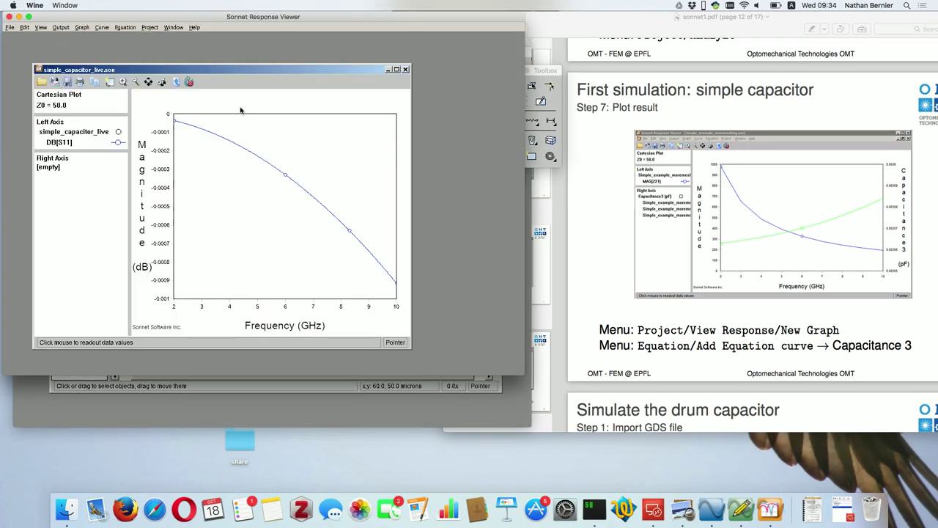
Step: Examine the DB[S11] curve over frequency, repositioning the response viewer and its graph window
drag(164, 18, 197, 45)
click(97, 175)
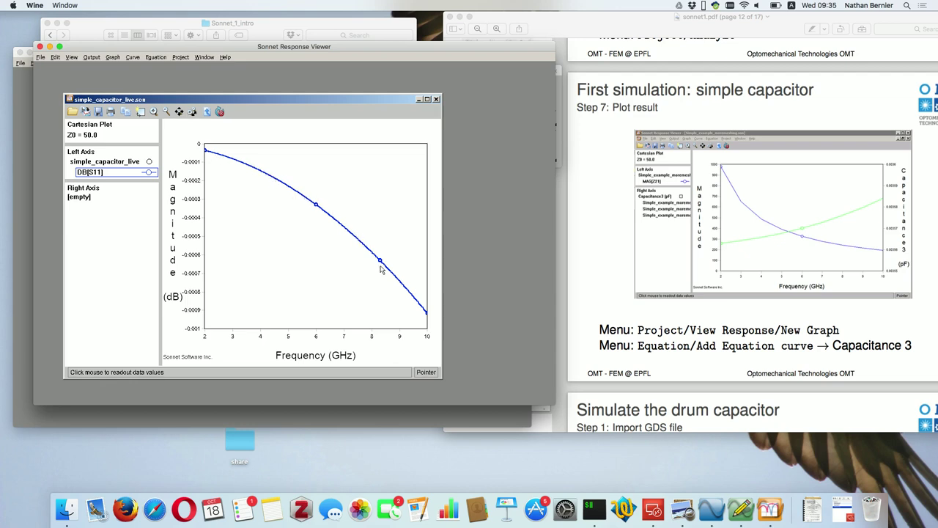
click(316, 213)
drag(202, 98, 231, 77)
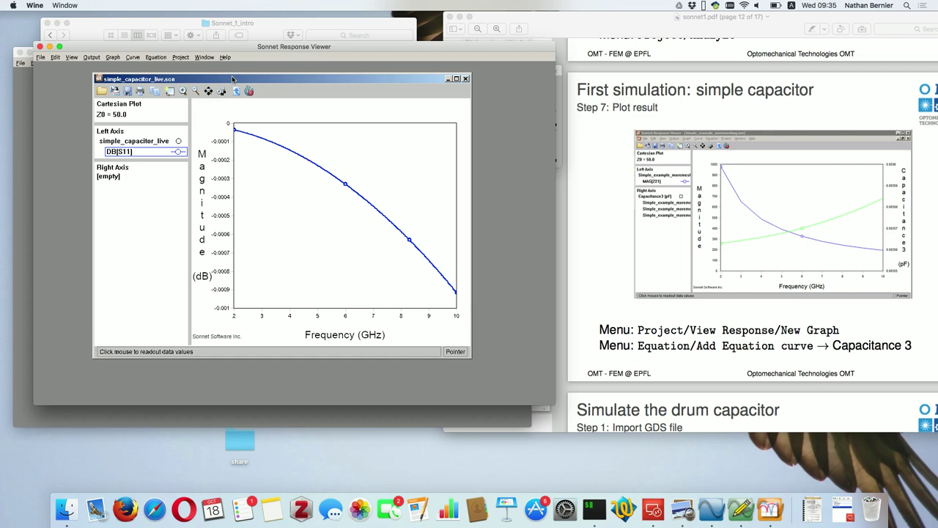
drag(232, 76, 185, 92)
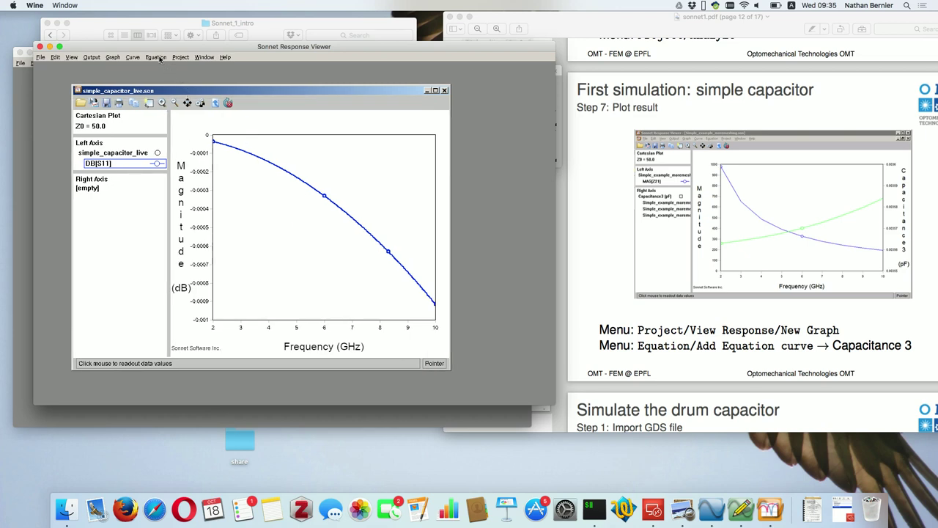
Step: Add a Capacitance3 (pF) equation curve on the left axis, accepting the removal of the existing data curve
click(160, 59)
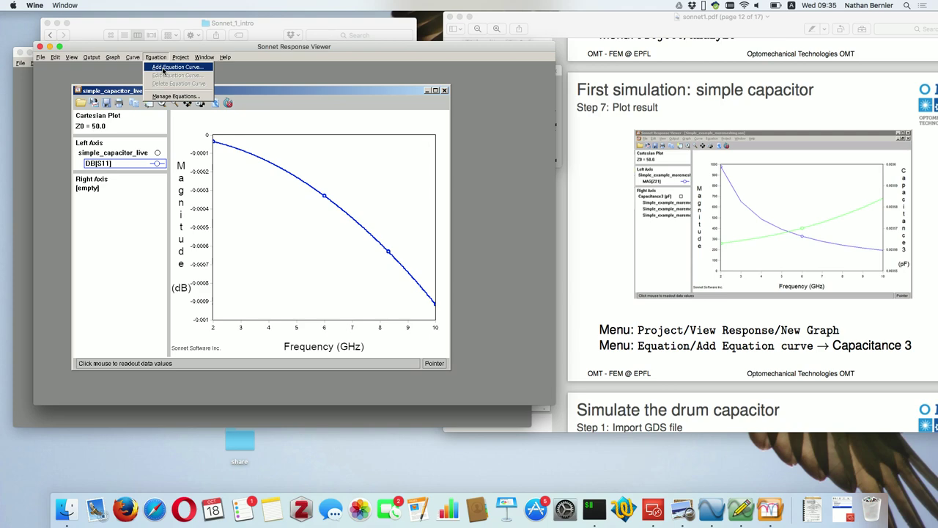
click(163, 68)
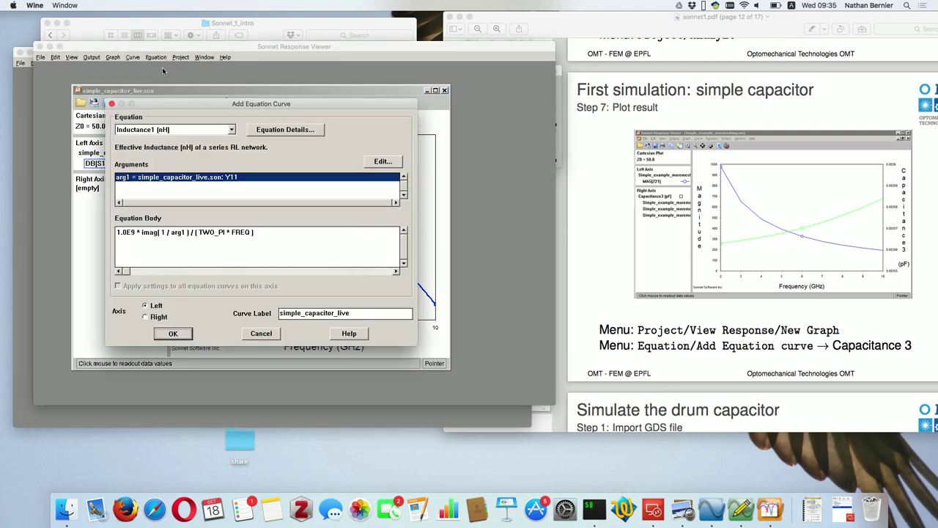
drag(227, 108, 304, 81)
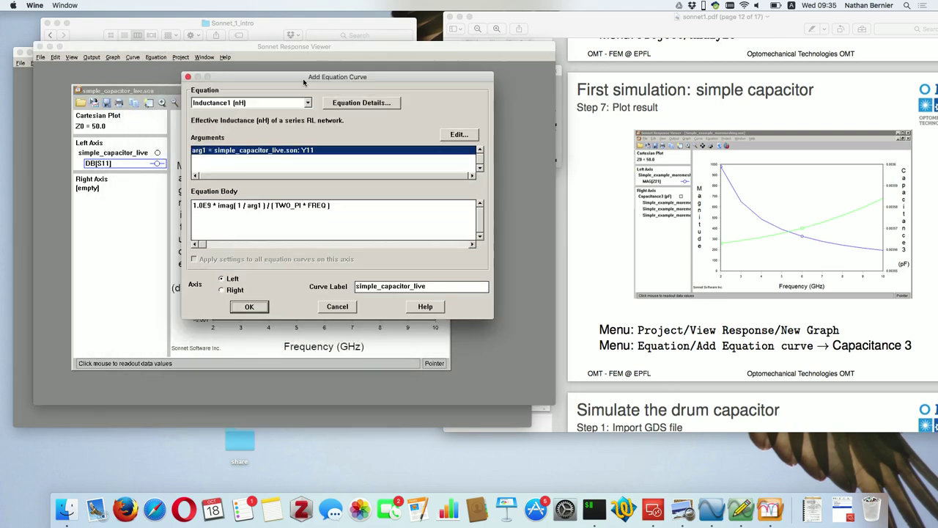
click(264, 103)
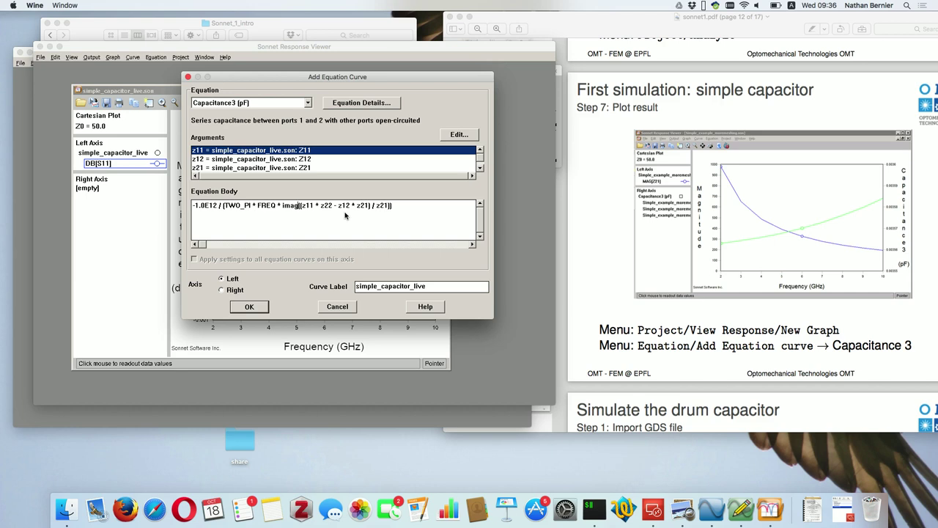
click(225, 104)
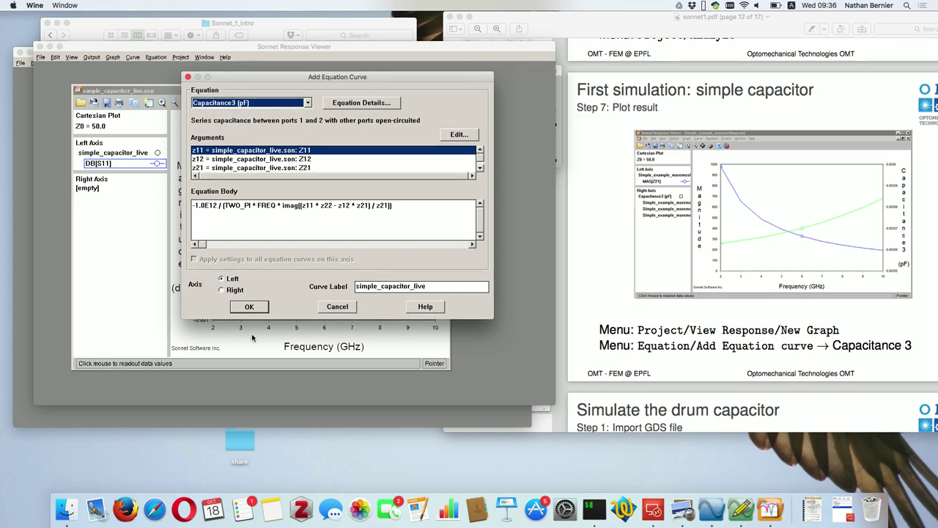
click(221, 279)
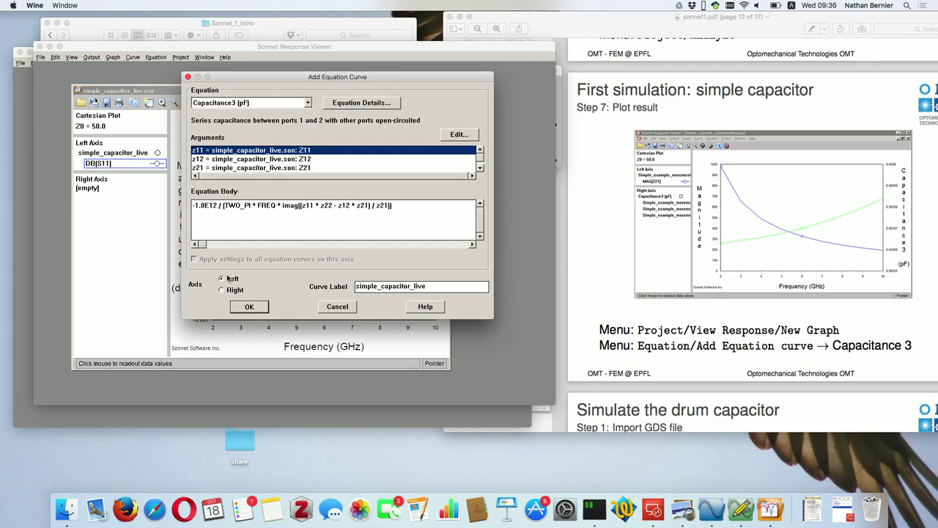
click(249, 307)
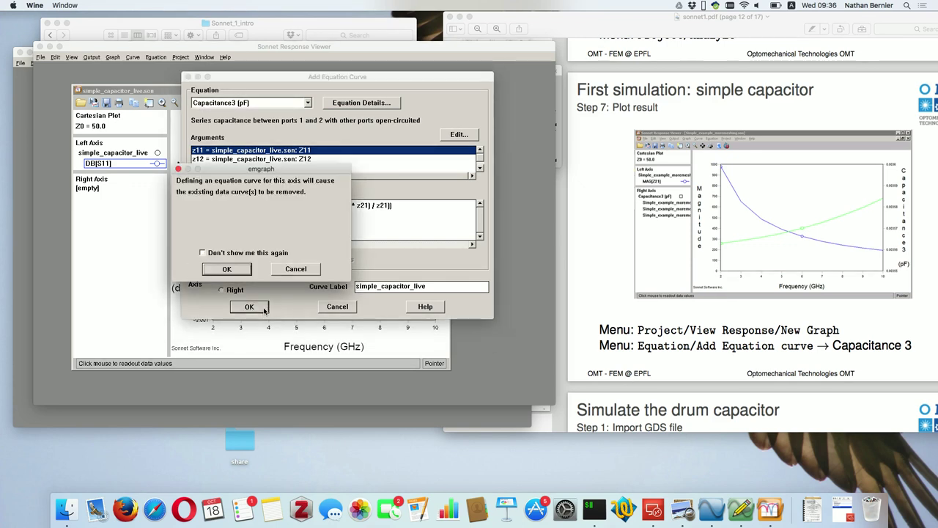
click(238, 269)
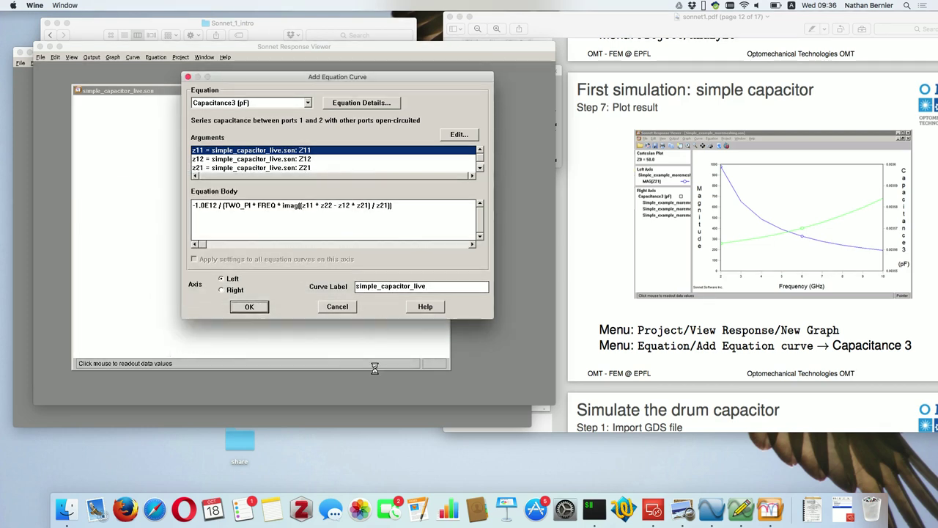
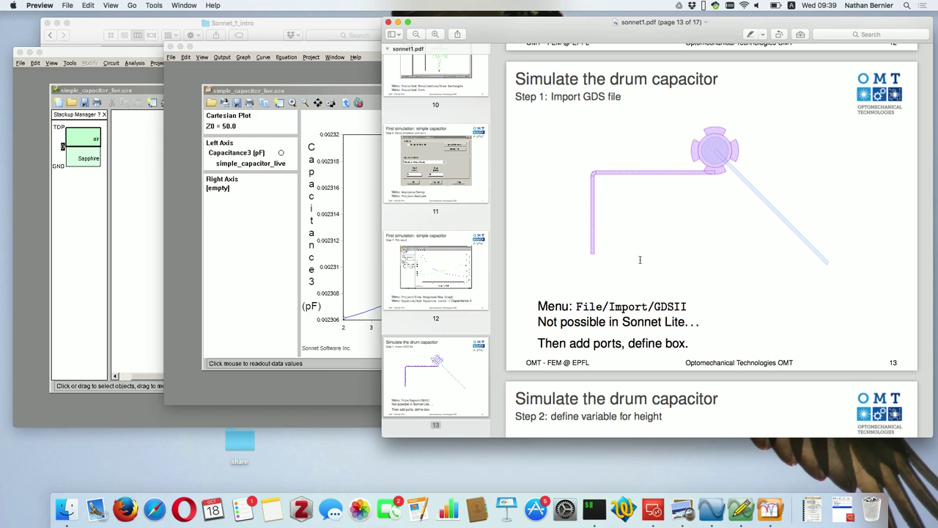
click(275, 48)
drag(275, 48, 206, 50)
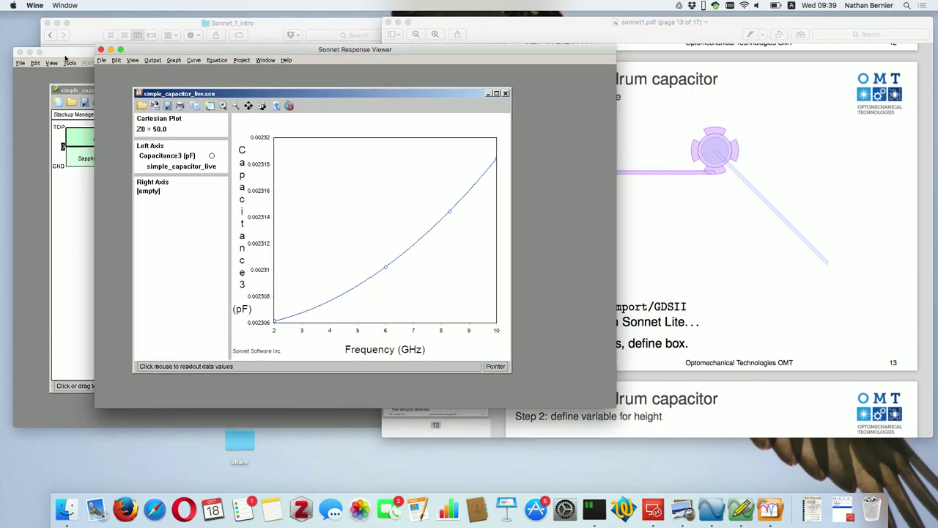
click(44, 110)
click(21, 63)
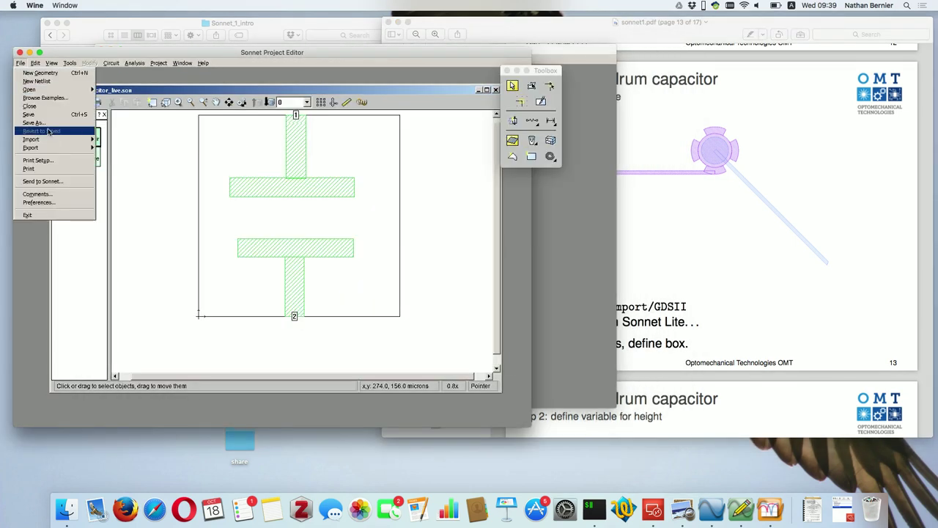
click(572, 196)
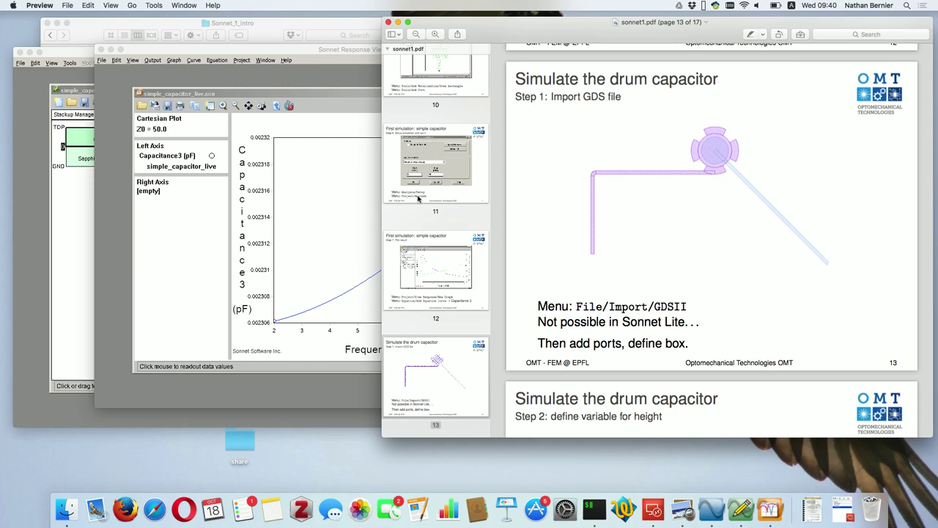
Step: Bring the Sonnet Project Editor to the front and try to import a GDSII file
click(157, 48)
drag(157, 48, 160, 39)
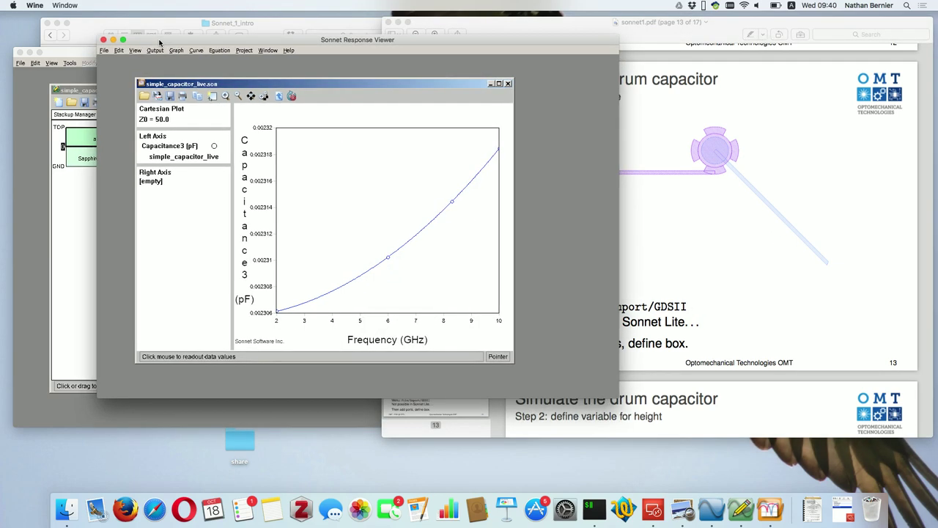
click(73, 56)
drag(73, 55, 65, 75)
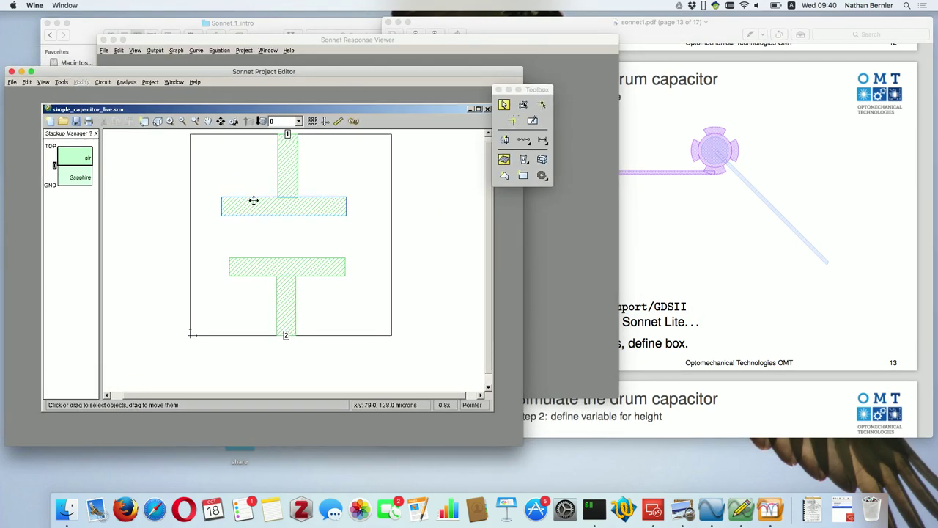
click(13, 82)
mouse_move(49, 161)
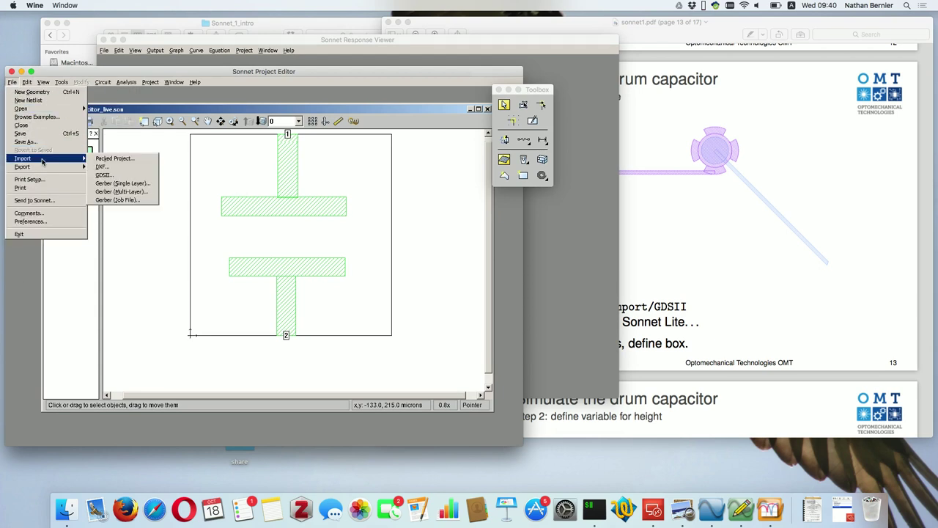
click(123, 176)
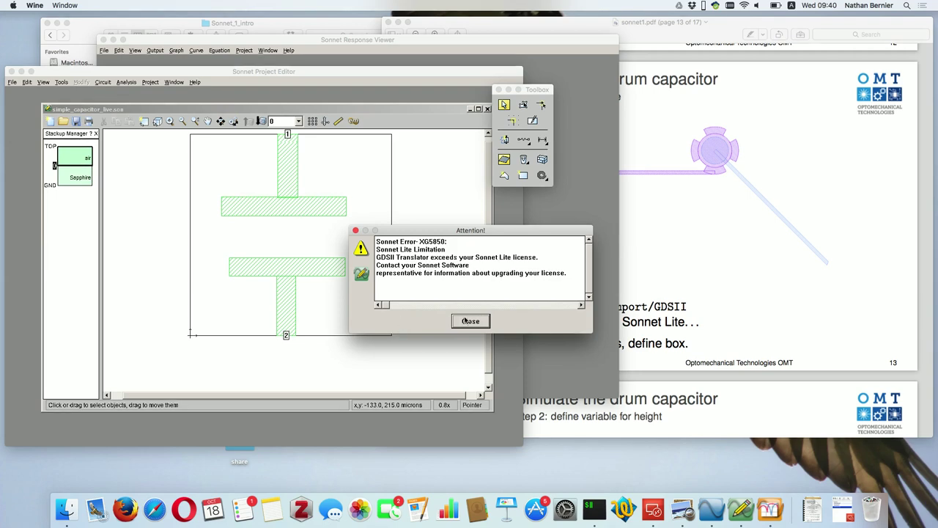
Step: Dismiss the GDSII import error and bring the Project Editor back to the front
click(468, 321)
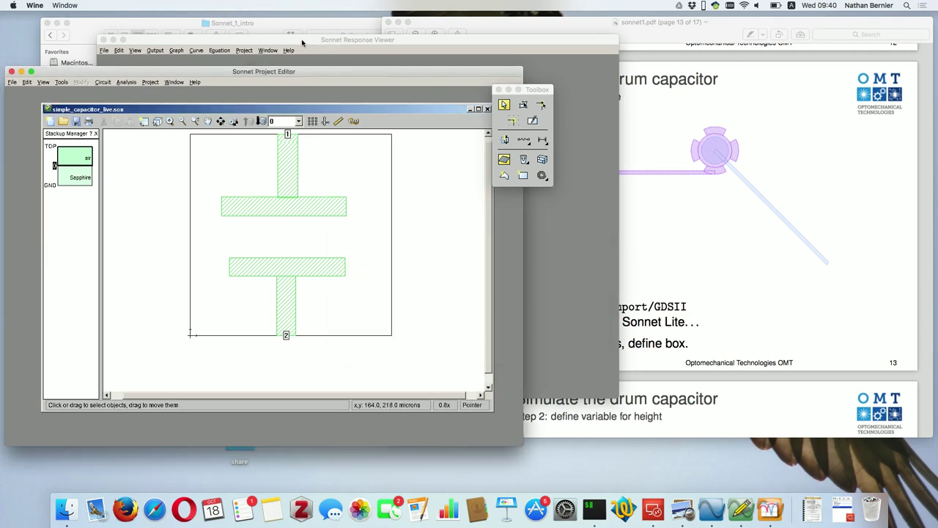
click(302, 42)
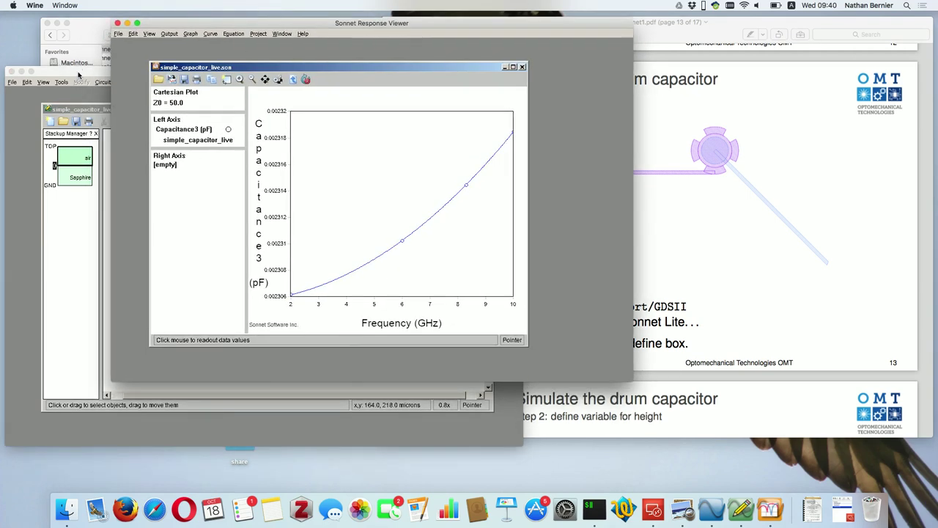
click(90, 85)
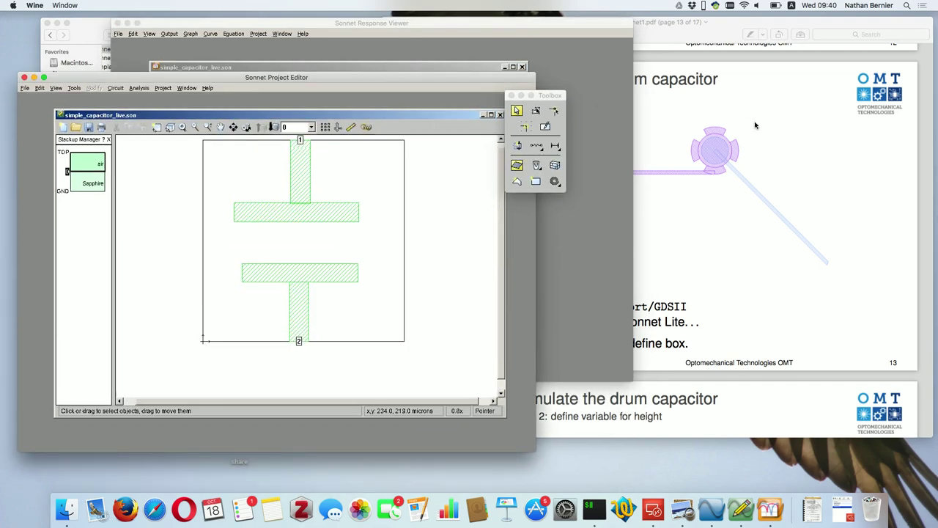
click(84, 41)
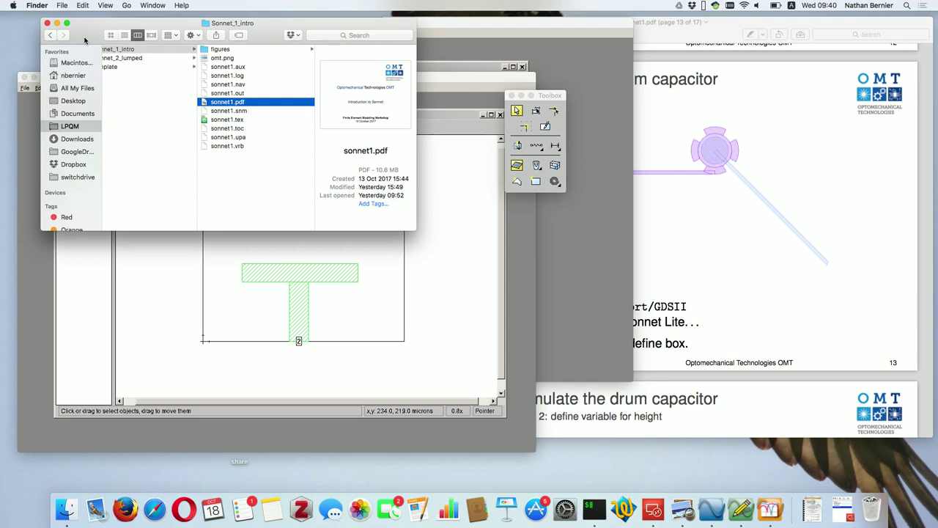
click(325, 257)
Step: Start opening an existing project and browse to the Given/Sonnet_1 folder
click(47, 88)
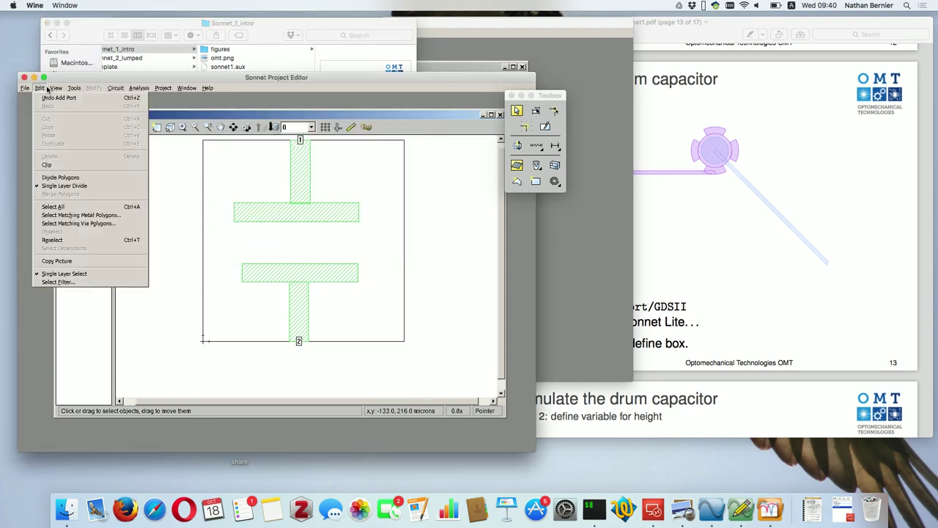
mouse_move(25, 88)
mouse_move(53, 115)
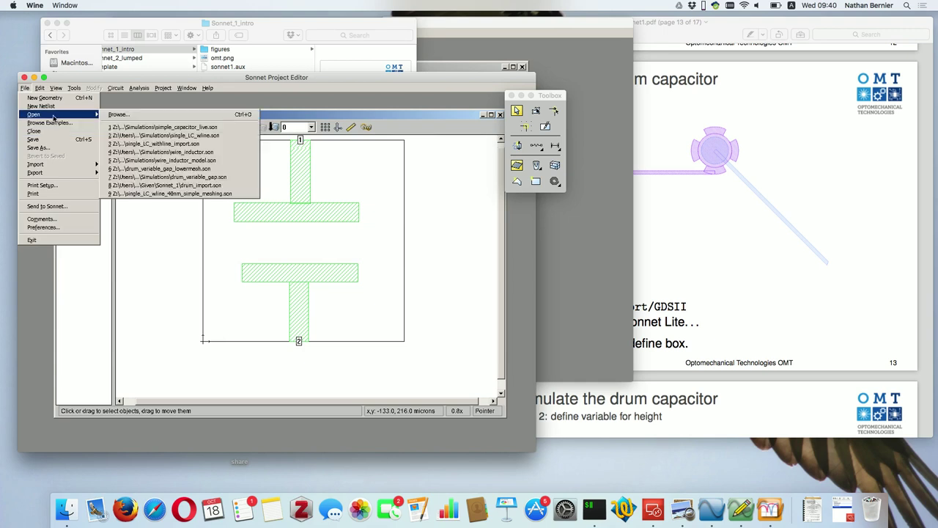
click(118, 115)
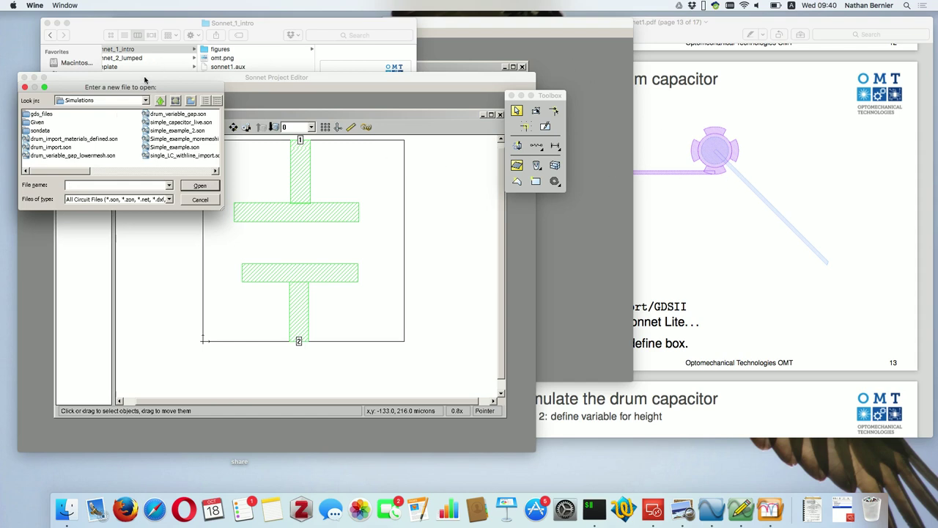
click(91, 99)
click(91, 99)
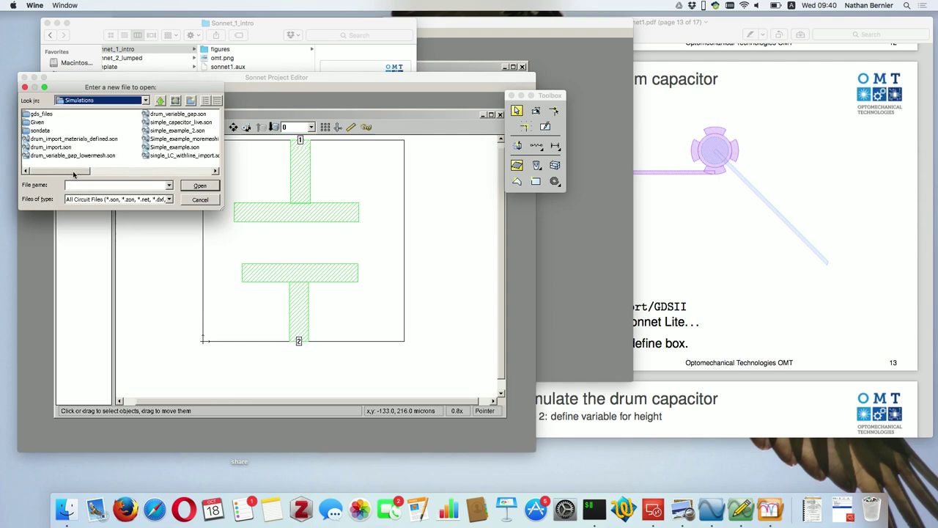
double_click(36, 122)
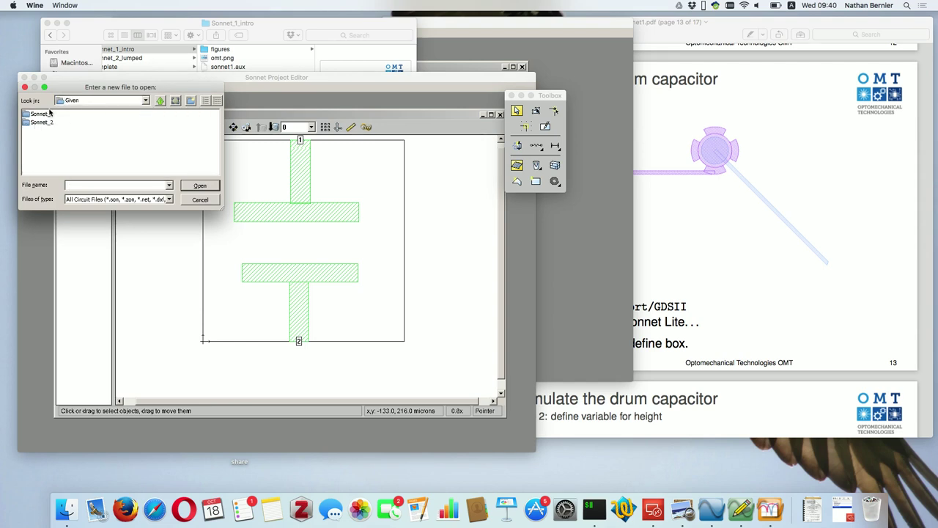
double_click(50, 113)
Step: Open drum_import.son from the Sonnet_1 folder, accepting the creation of its missing data directory
click(85, 100)
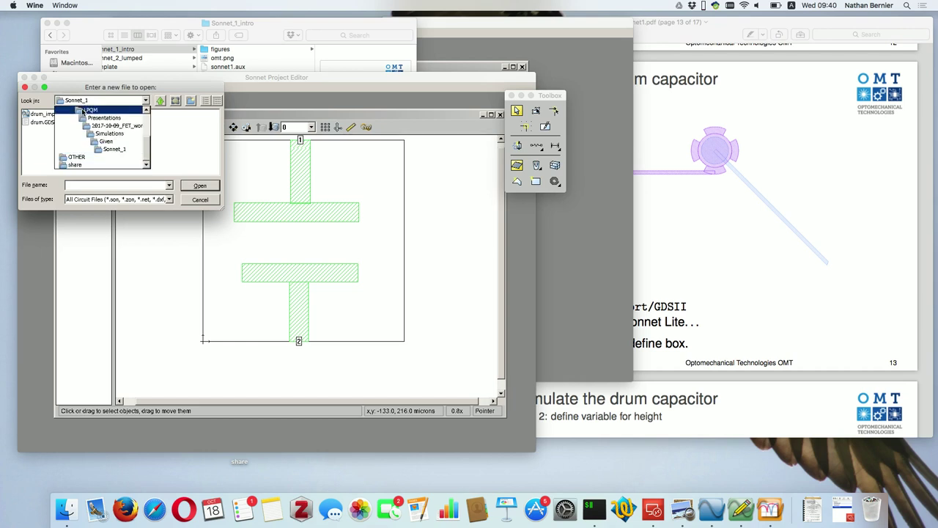
click(115, 152)
click(50, 113)
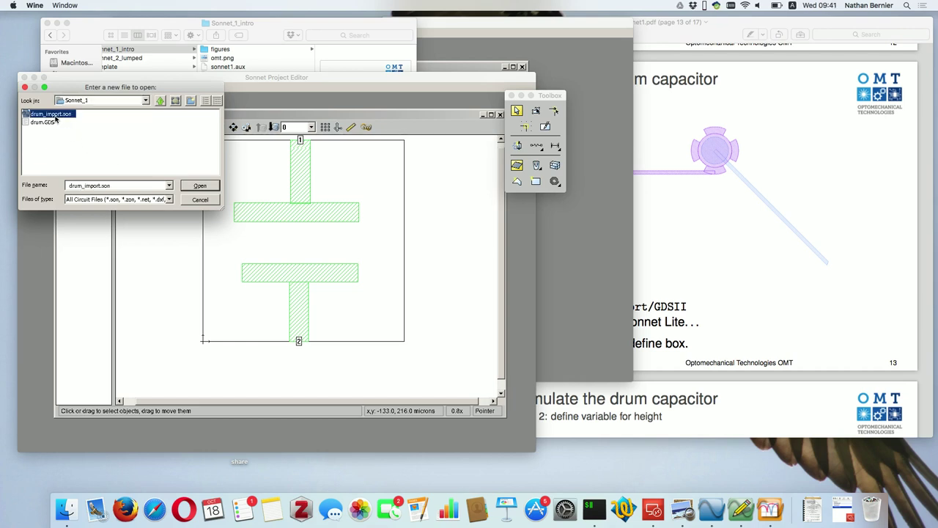
click(195, 186)
click(197, 186)
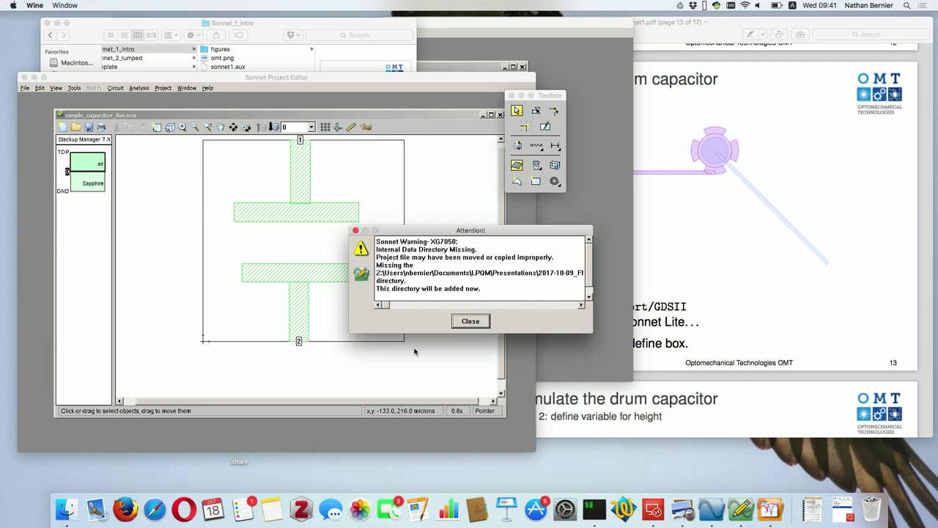
click(467, 321)
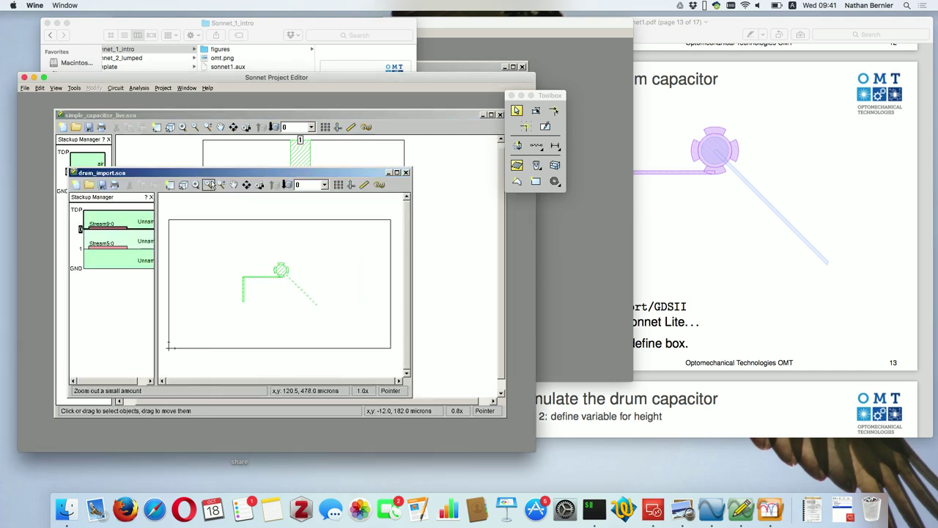
Step: Reposition and enlarge the Project Editor and drum_import.son windows, and widen the Stackup Manager to fit the full layer names
drag(209, 173, 188, 108)
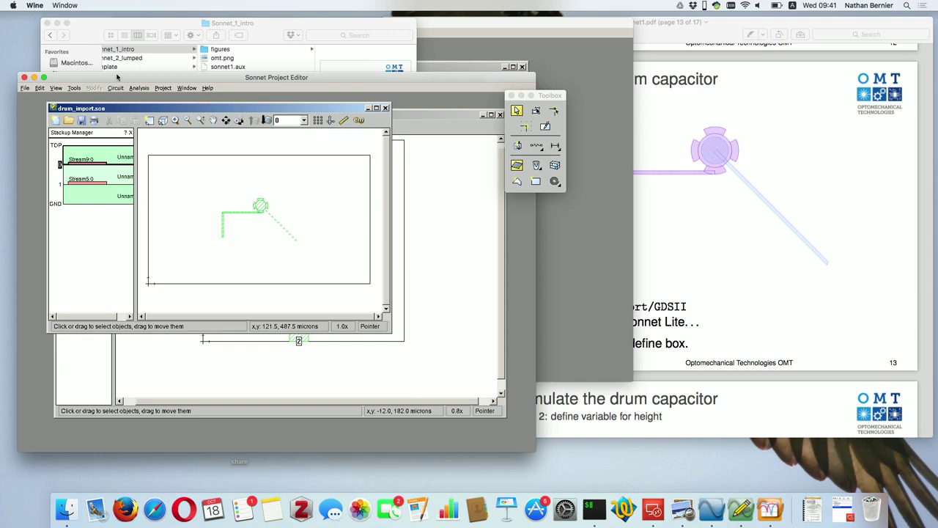
drag(117, 76, 112, 23)
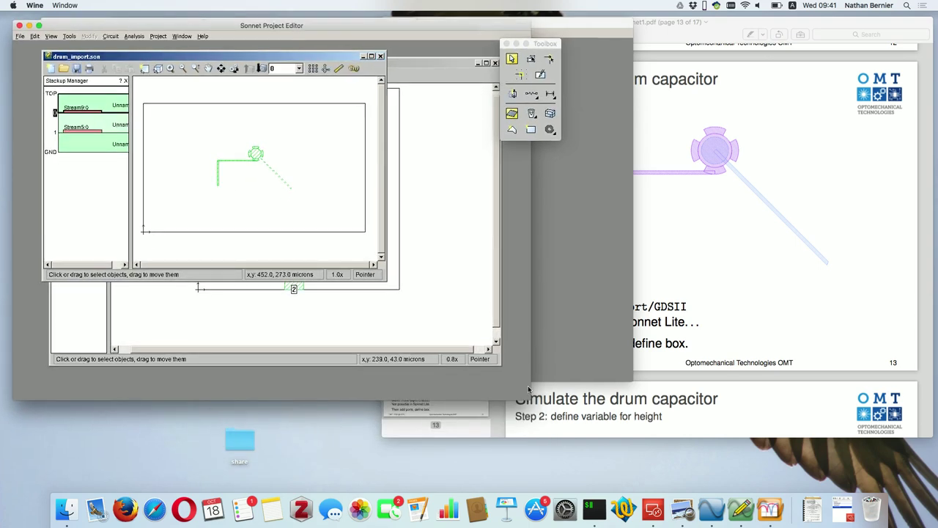
drag(529, 399, 525, 469)
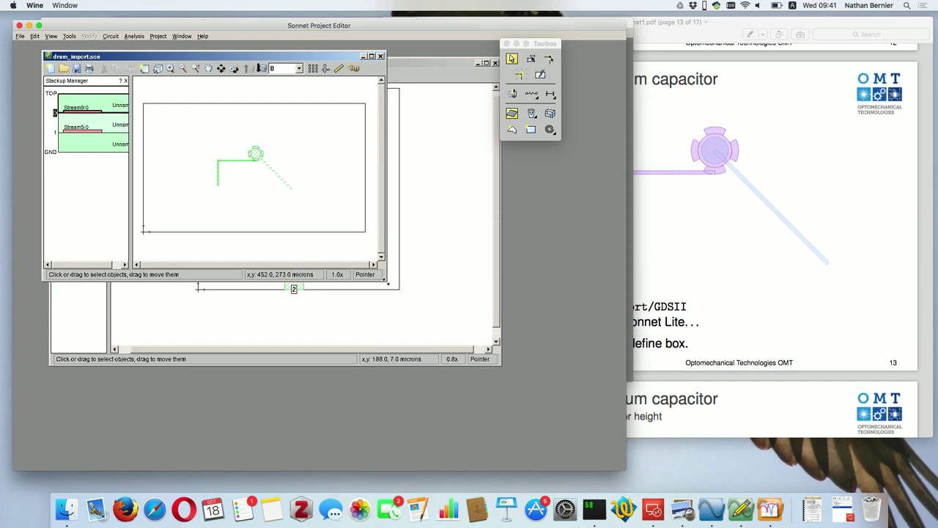
drag(387, 282, 548, 425)
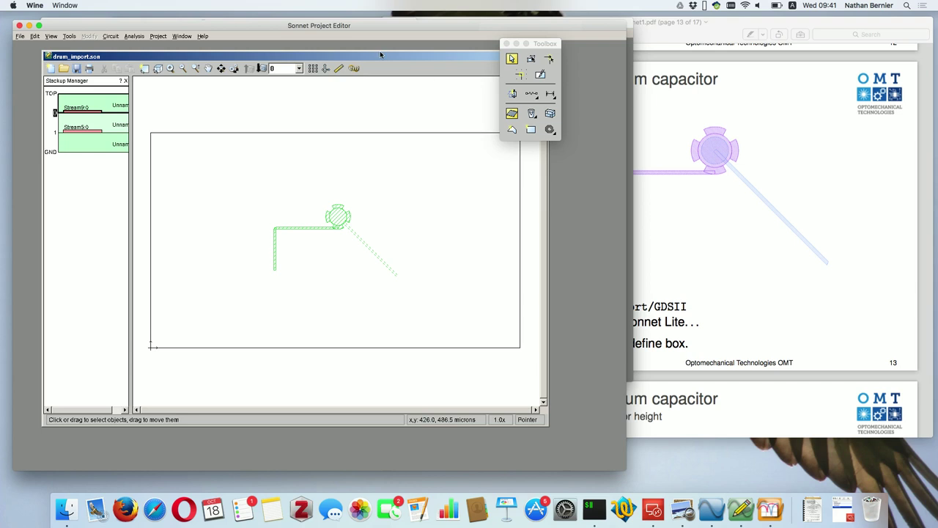
click(99, 129)
click(104, 143)
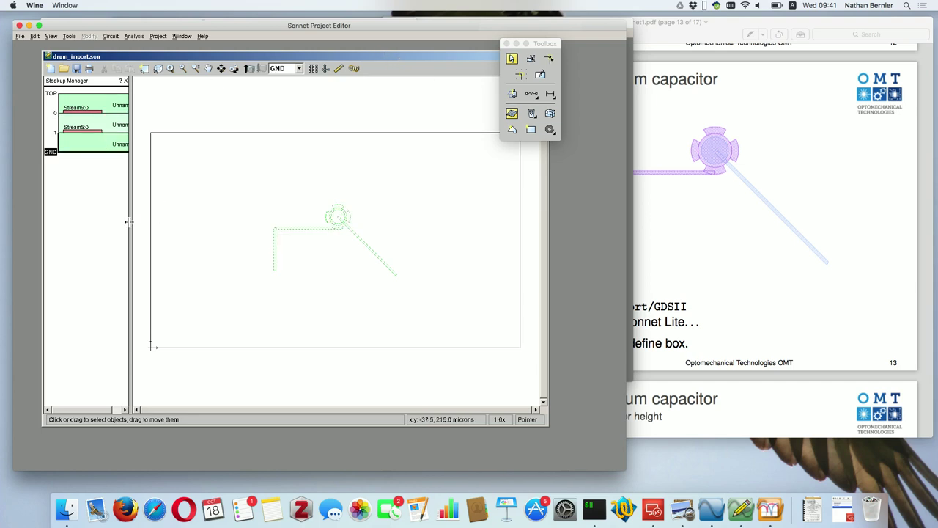
drag(130, 221, 171, 221)
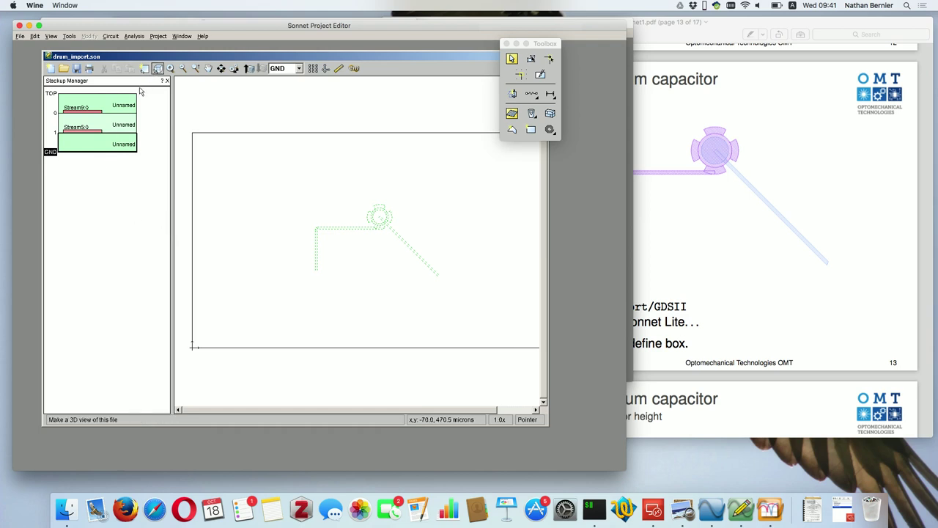
Step: Open the drum project's dielectric layers and set the bottom layer's thickness to 520 microns
click(139, 38)
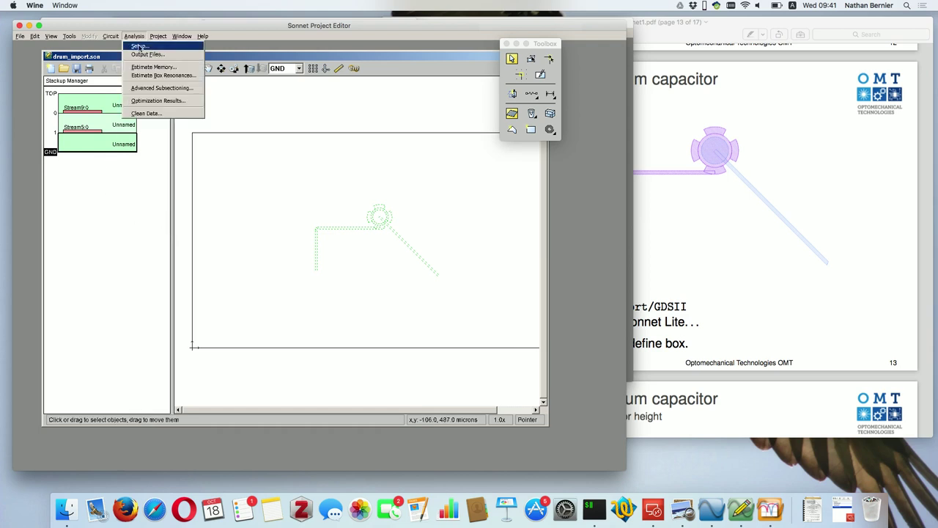
mouse_move(111, 37)
click(147, 63)
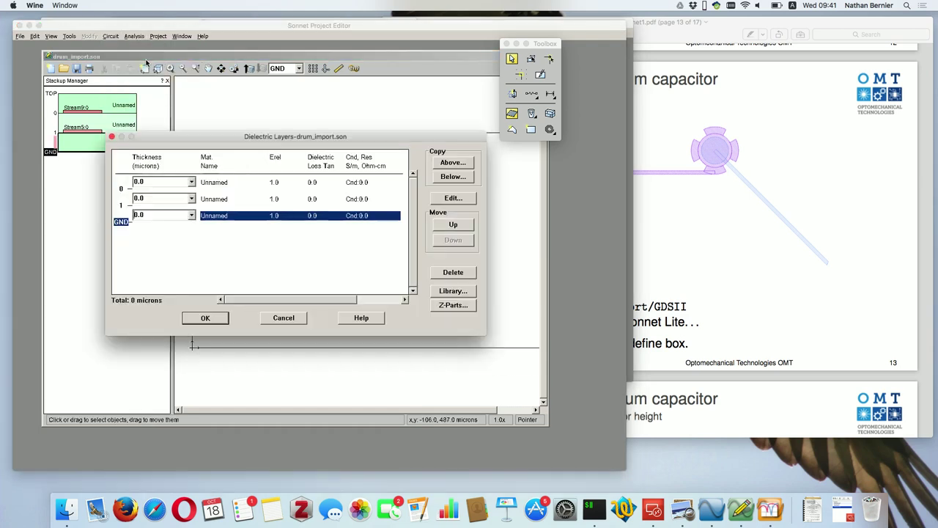
click(139, 214)
double_click(139, 214)
text(520)
Step: Edit the bottom dielectric layer's material and name it Sapphire
double_click(220, 215)
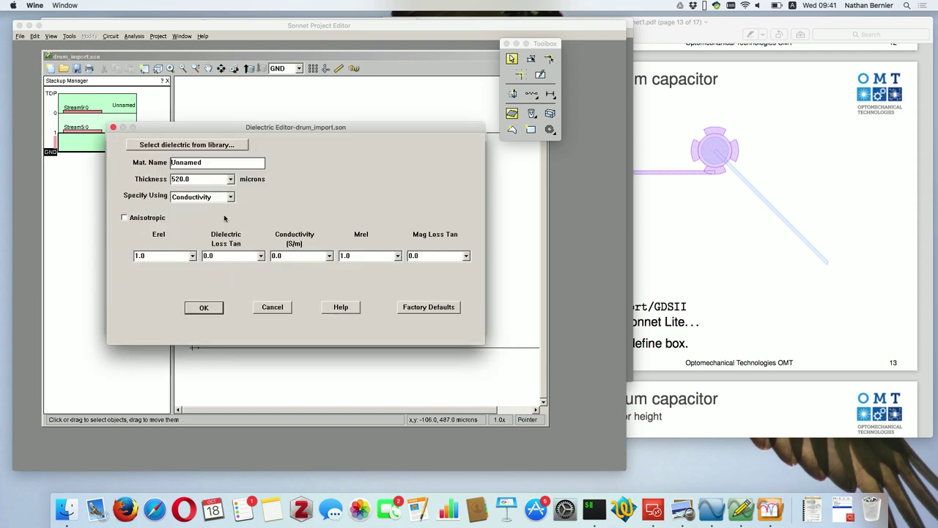
double_click(242, 167)
click(242, 166)
double_click(242, 166)
text(Saph)
text(hire)
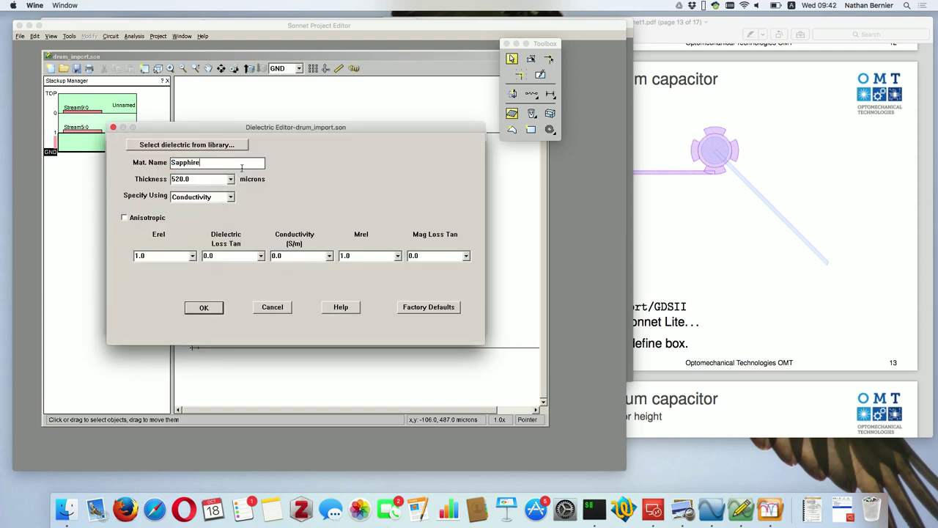
Step: Set the Sapphire layer's Erel to 9.3 and dielectric loss tangent to 1.0e-7, and apply the dielectric layer changes
double_click(173, 255)
text(9.3)
double_click(228, 257)
text(1.0)
text(e-7)
click(207, 308)
click(166, 196)
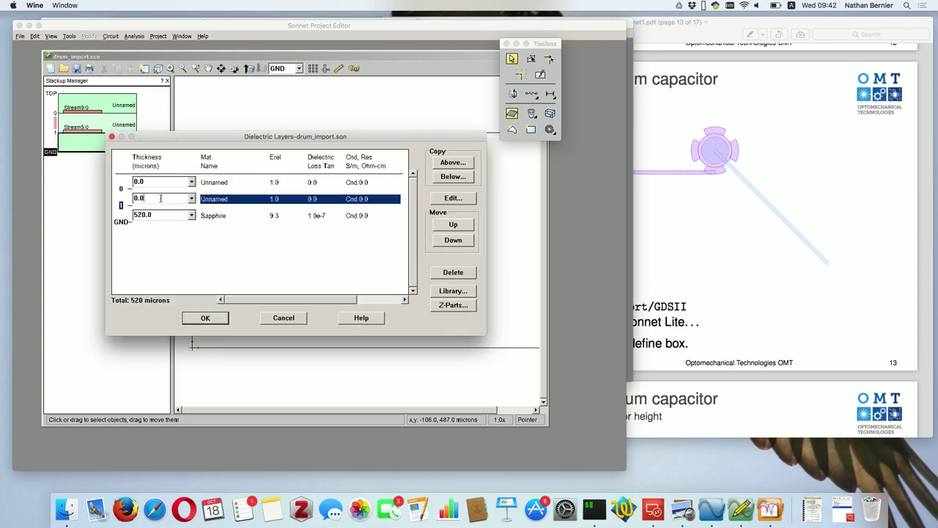
drag(189, 137, 139, 177)
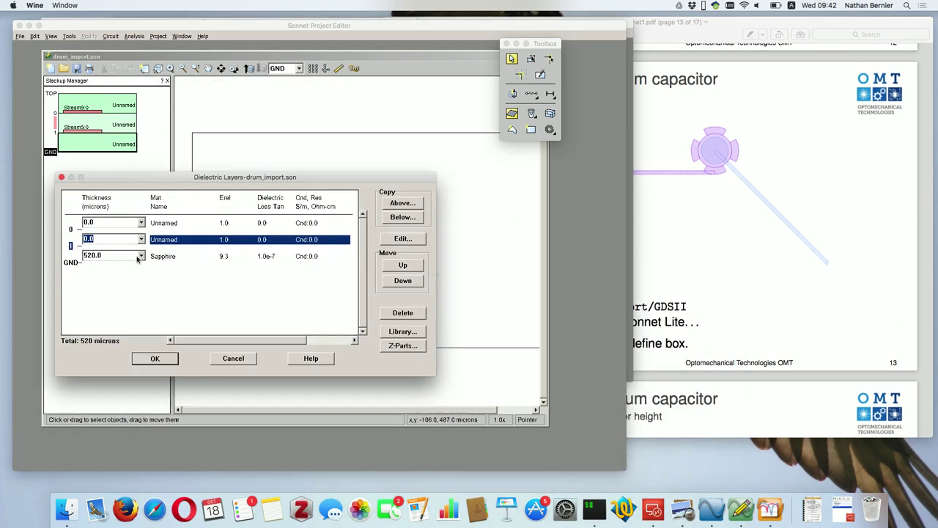
click(169, 363)
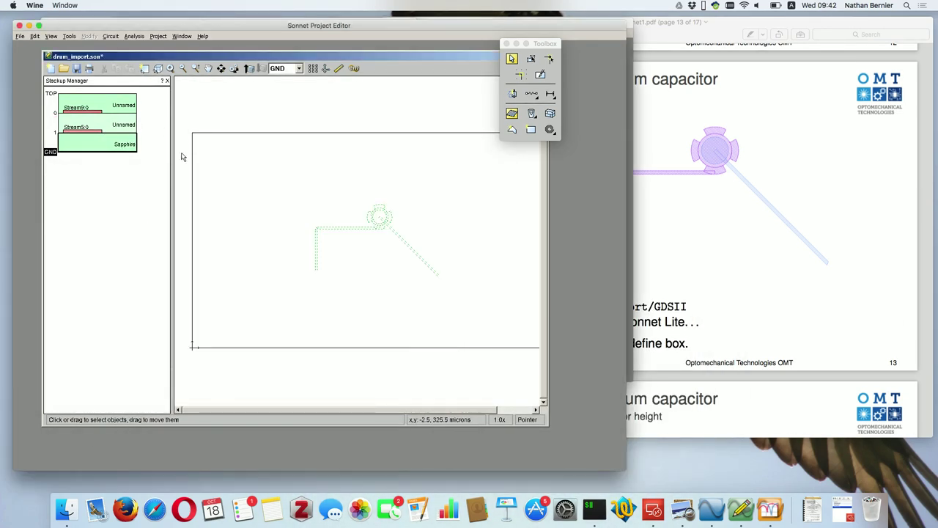
Step: Examine which metal shapes lie on levels 0, 1 and GND by switching between the stackup levels
click(108, 129)
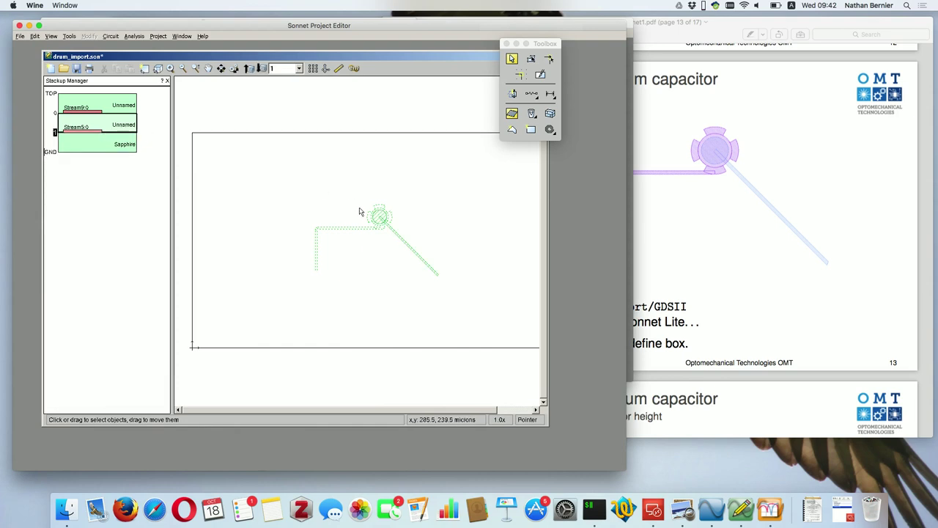
click(119, 144)
click(129, 126)
click(130, 108)
click(130, 119)
click(122, 146)
click(130, 126)
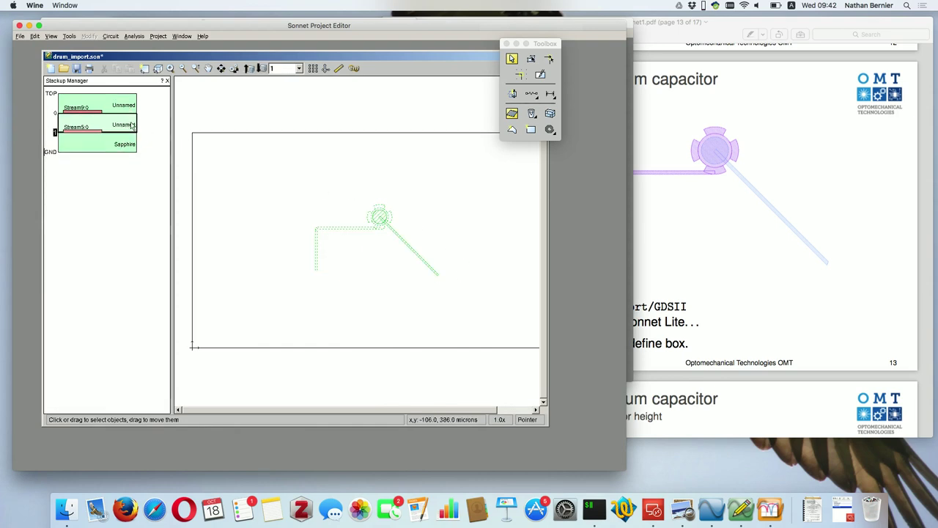
click(128, 112)
click(126, 125)
click(126, 147)
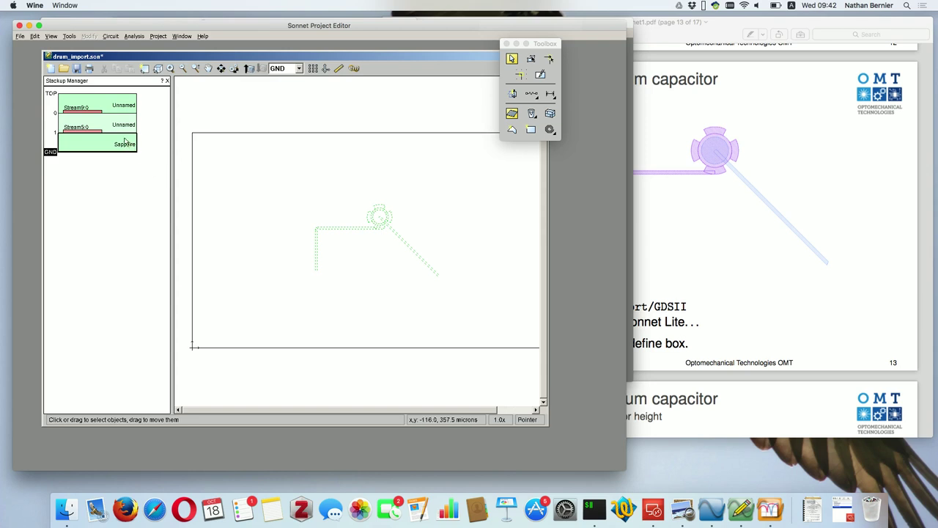
click(121, 130)
Step: Inspect the diagonal line on level 1 and the drum's top plate geometry on level 0
click(415, 245)
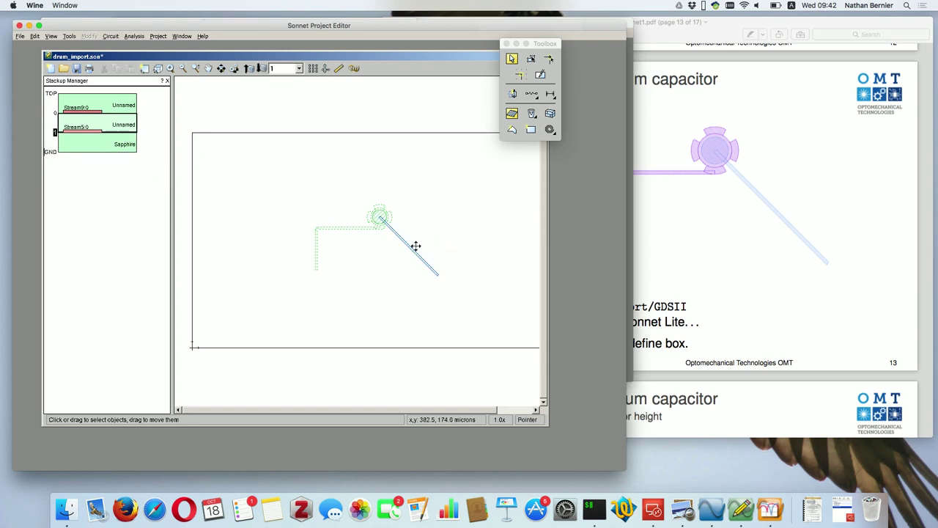
click(389, 248)
right_click(390, 248)
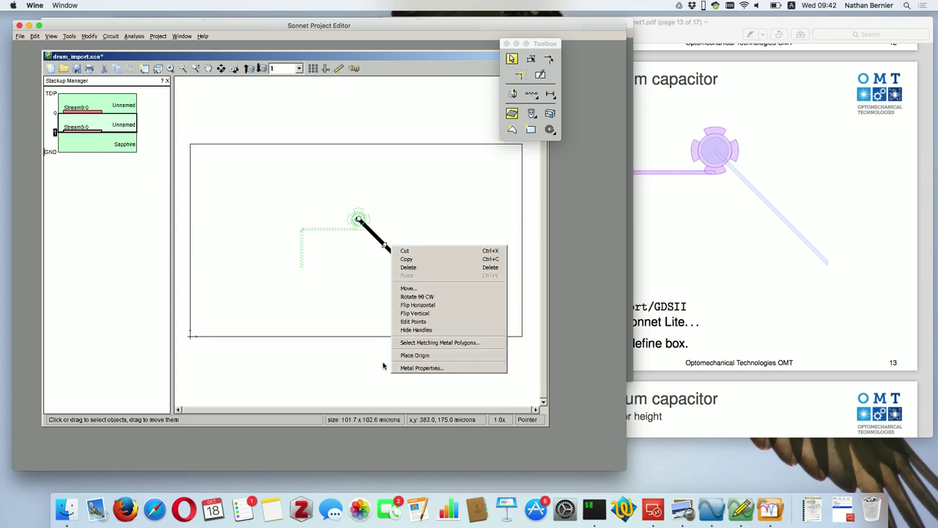
click(382, 302)
scroll(390, 274, up, 3)
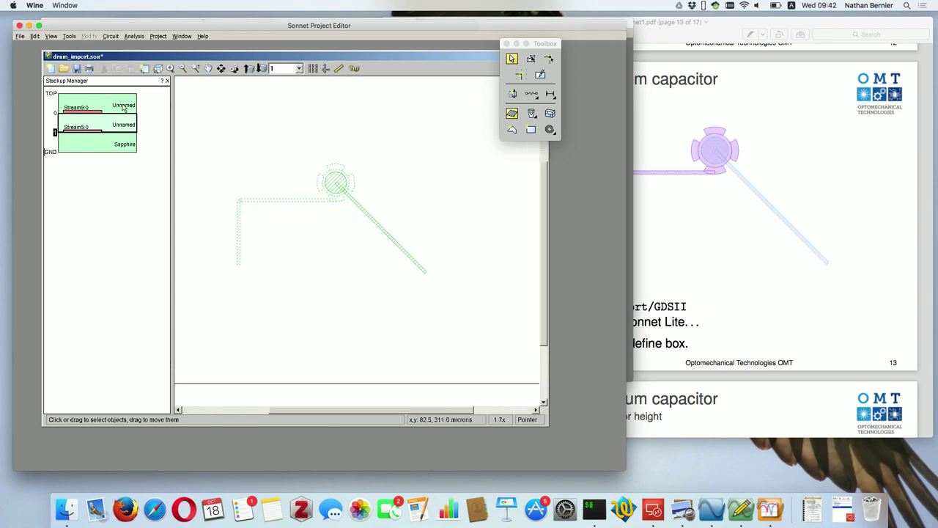
key(Up)
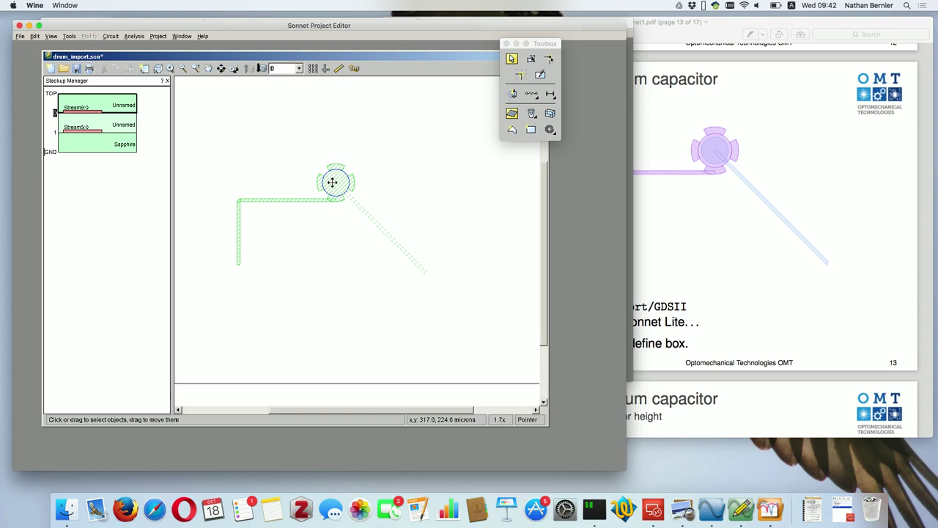
Step: Switch to the sonnet1.pdf slides and go back to the title page
click(796, 189)
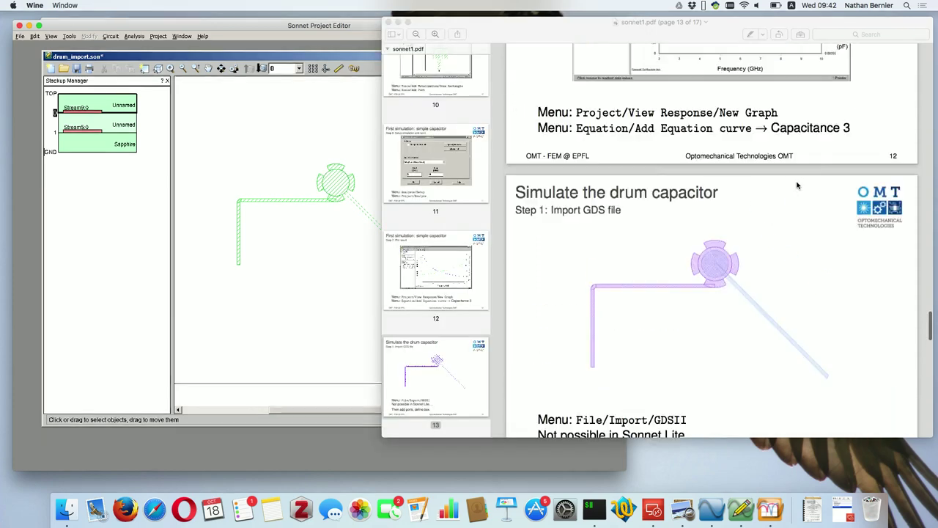
scroll(796, 189, up, 20)
scroll(795, 188, up, 15)
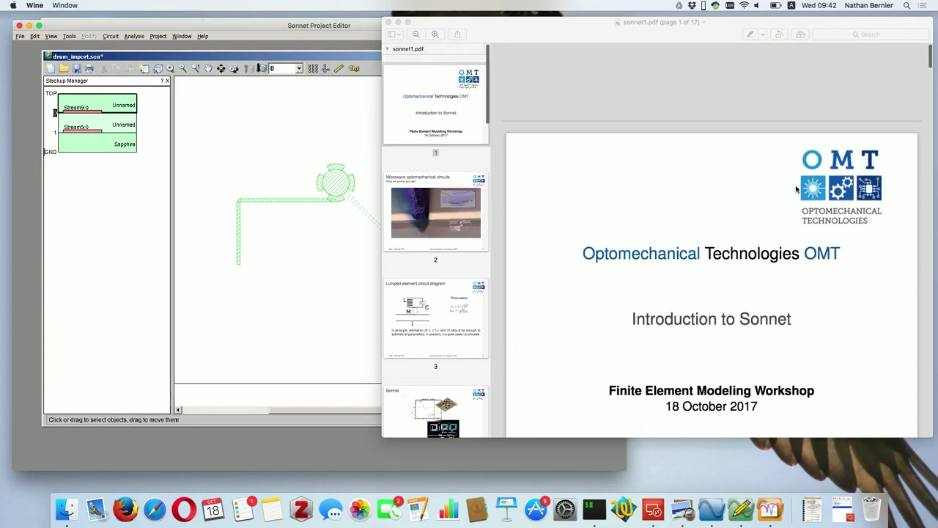
Step: Compare the drum photo on slide 2 with the metal shapes on levels 0 and 1 of the drum_import.son project
scroll(796, 188, down, 5)
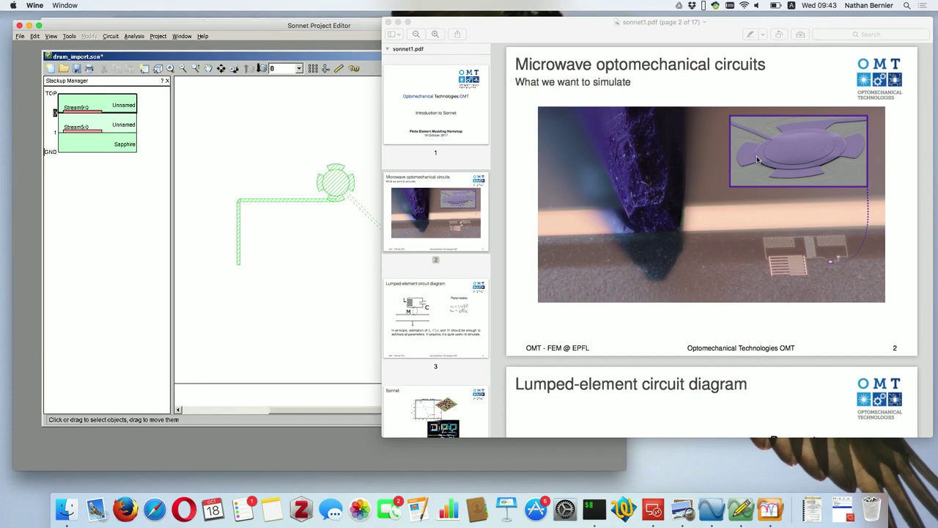
click(366, 247)
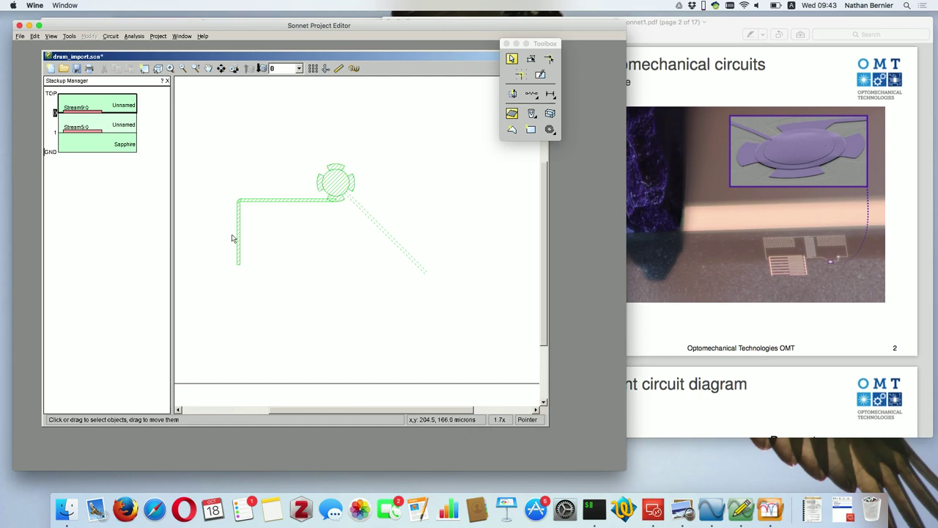
click(123, 124)
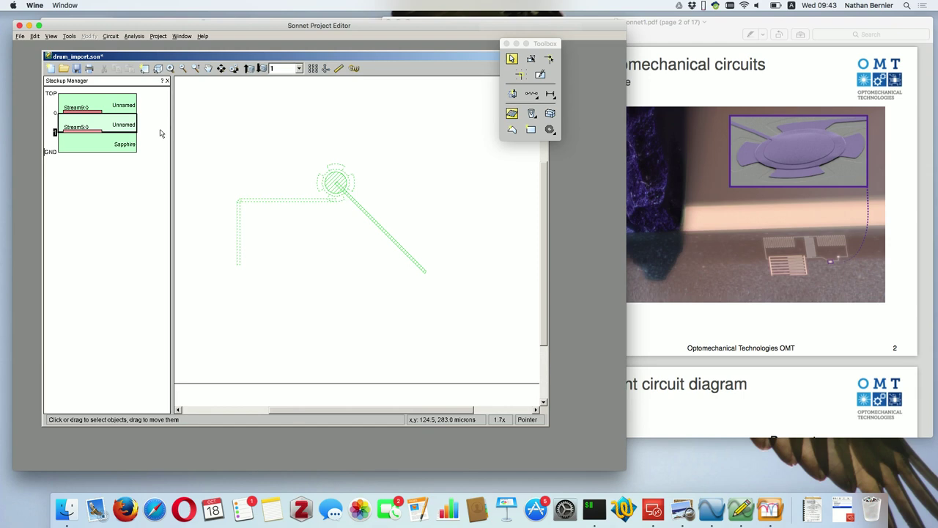
click(127, 104)
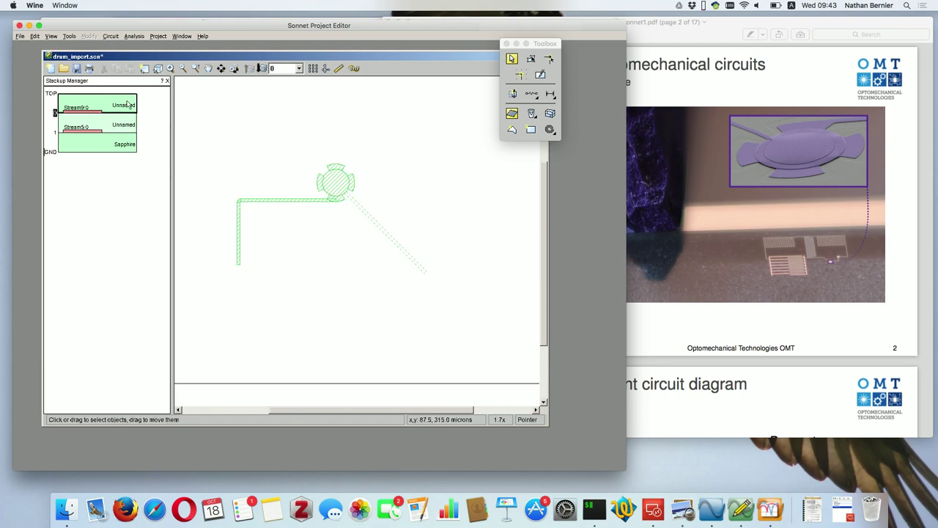
click(126, 129)
click(126, 147)
click(129, 132)
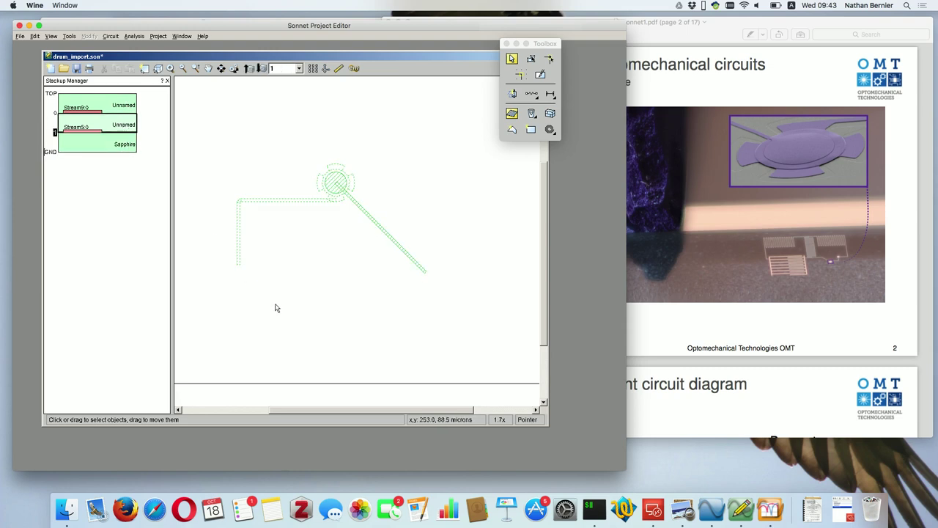
Step: View the dielectric properties of the layer between levels 0 and 1 and close them without changes
click(129, 126)
double_click(129, 126)
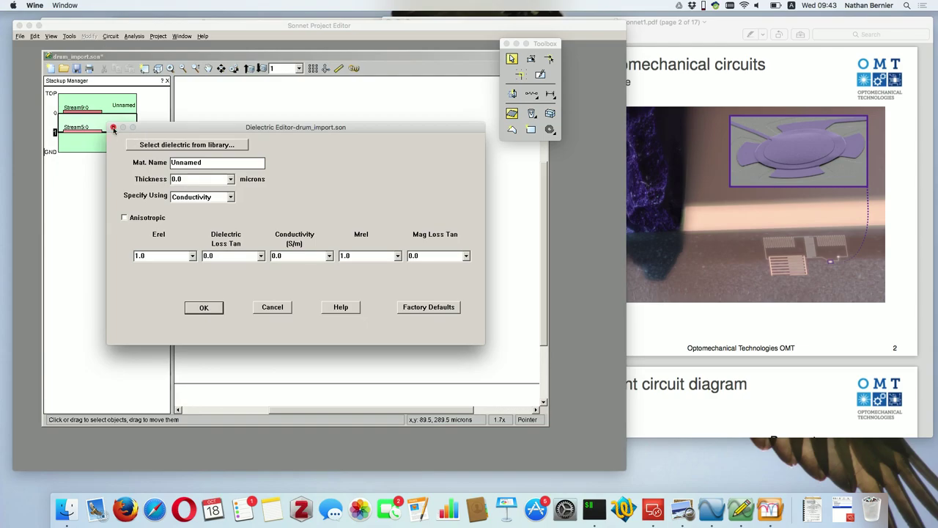
click(113, 128)
Step: Switch to the sonnet1.pdf slides and read the drum capacitor steps on importing, defining a height variable and sweeping the parameter
click(668, 284)
scroll(669, 286, down, 15)
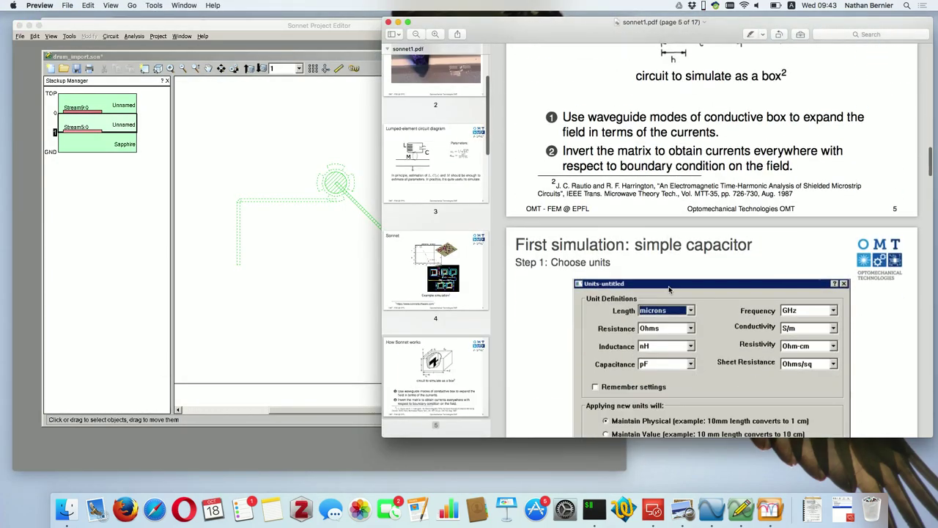
scroll(669, 289, down, 20)
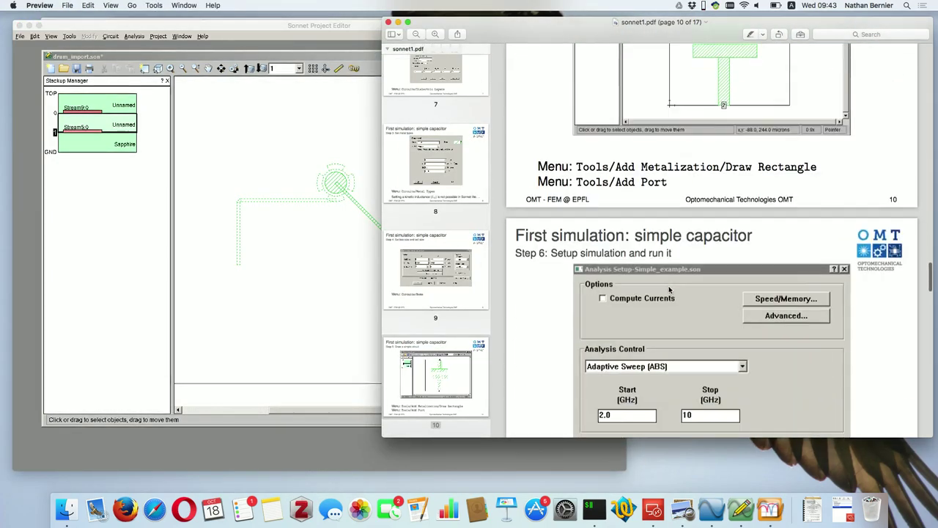
scroll(669, 289, down, 15)
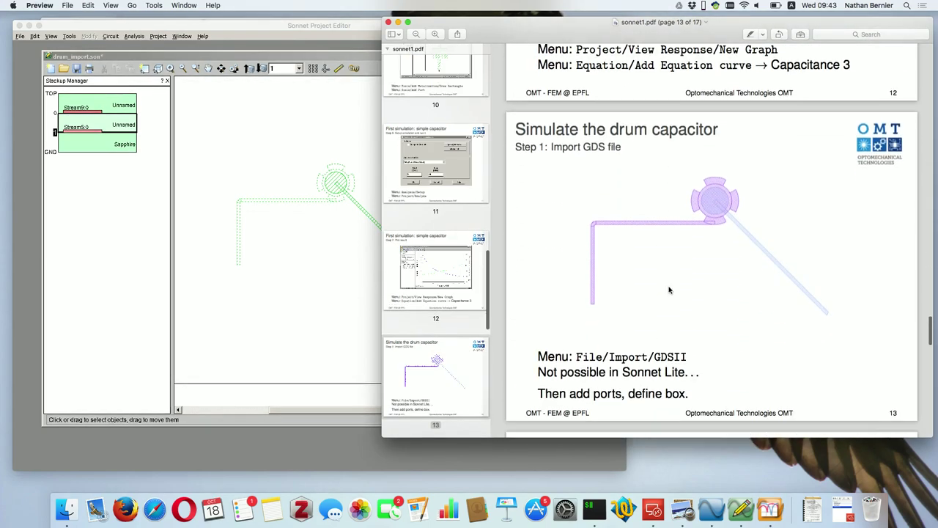
scroll(669, 290, down, 10)
scroll(668, 288, up, 2)
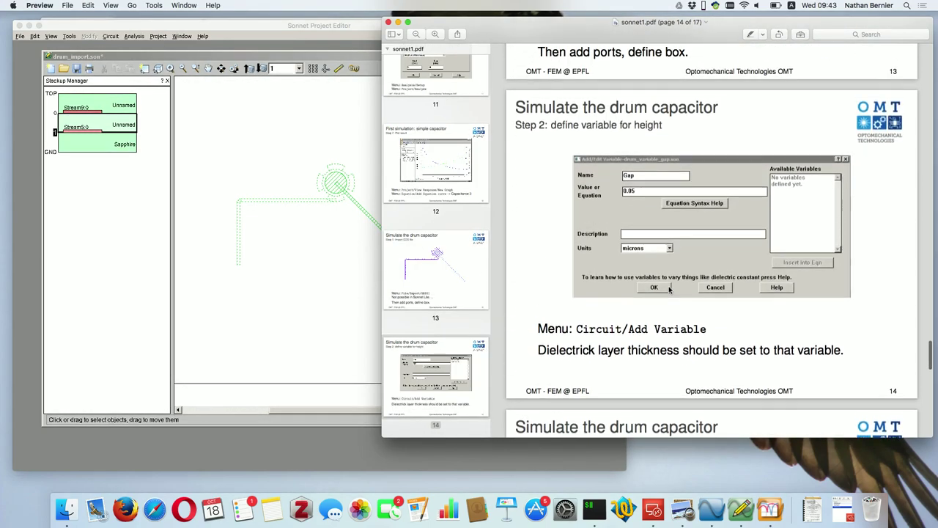
scroll(669, 289, down, 5)
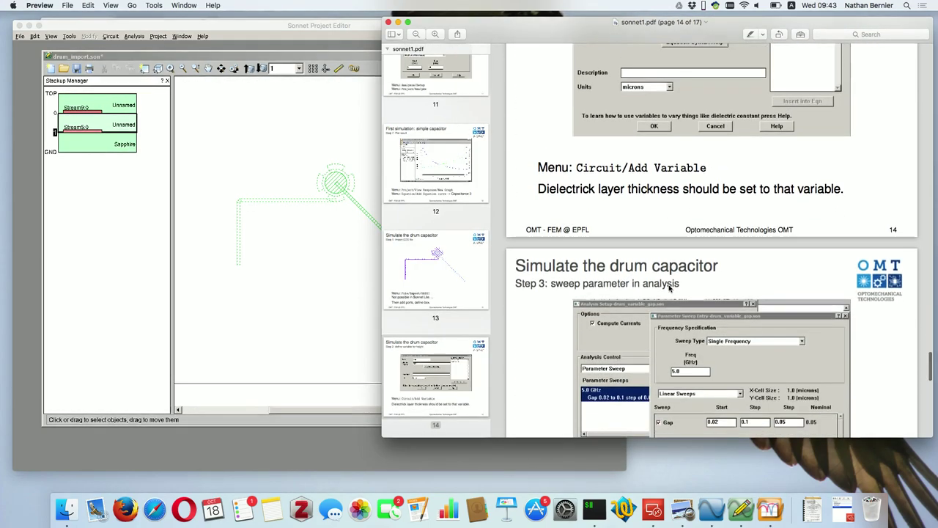
scroll(669, 289, down, 3)
scroll(669, 289, up, 8)
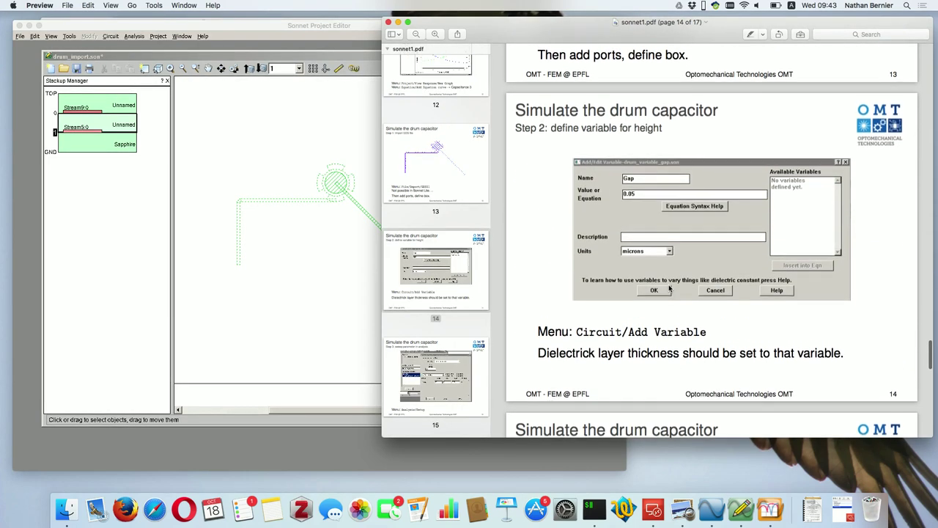
scroll(669, 290, up, 6)
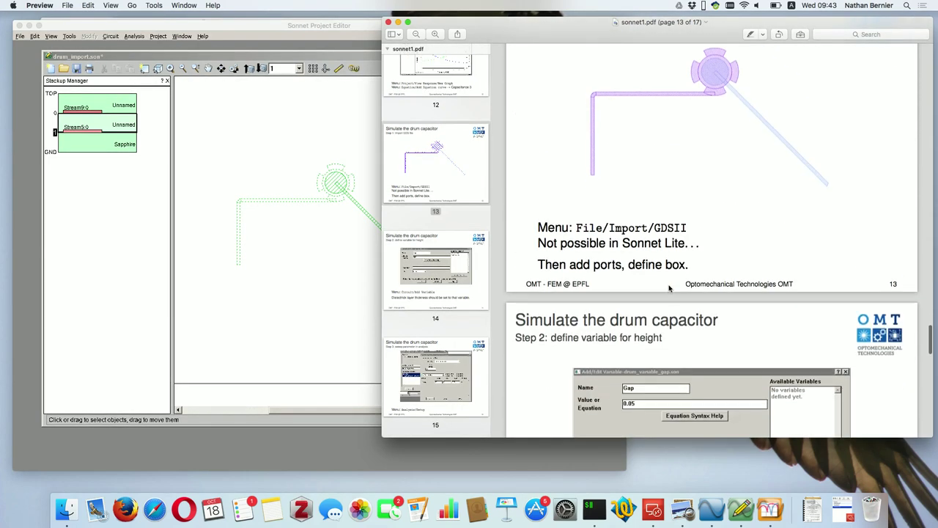
scroll(669, 288, down, 3)
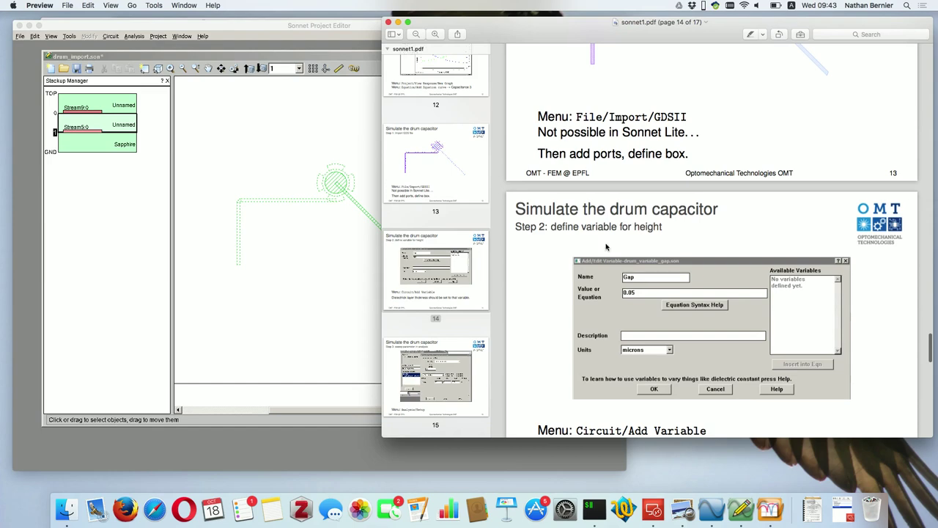
Step: Switch back to the drum_import.son project in Sonnet and display level 0 of the stackup
click(301, 121)
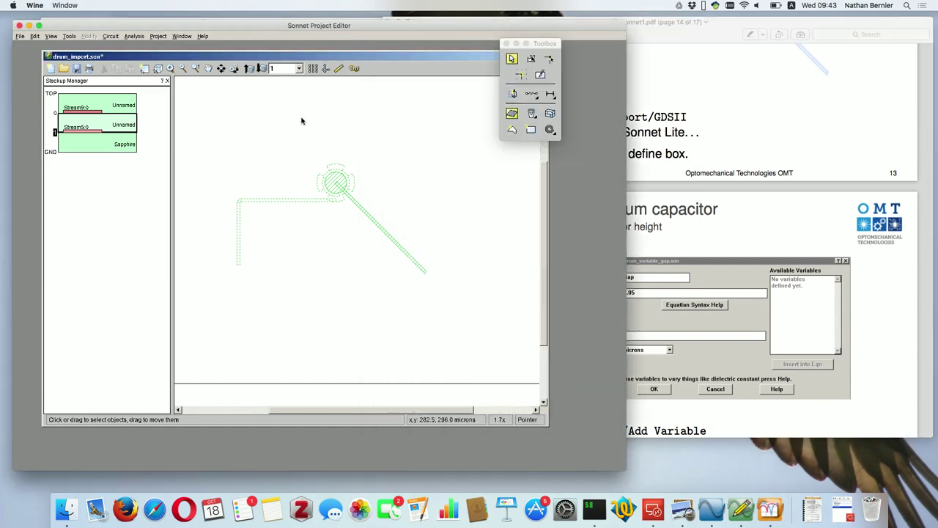
click(711, 146)
click(291, 139)
click(114, 97)
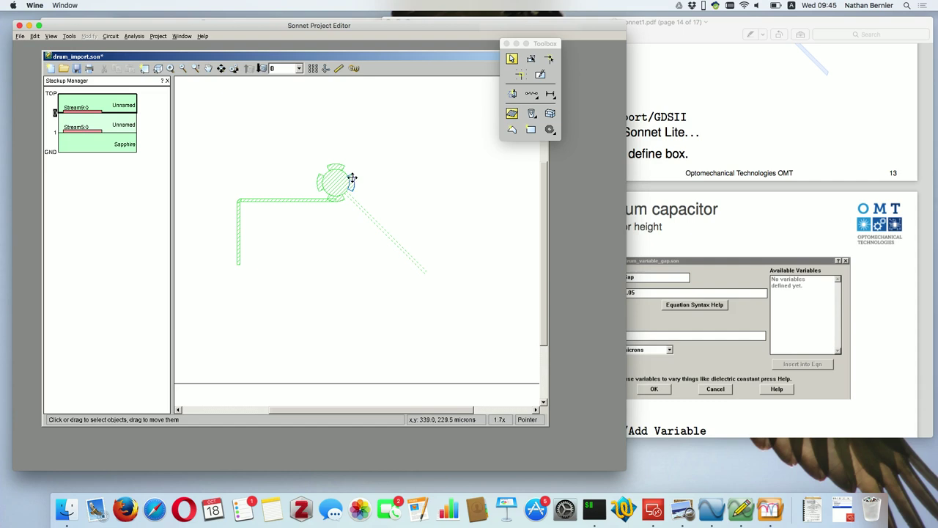
click(311, 202)
click(316, 211)
Step: Add a circuit variable named Gap with the value 0.05
click(110, 35)
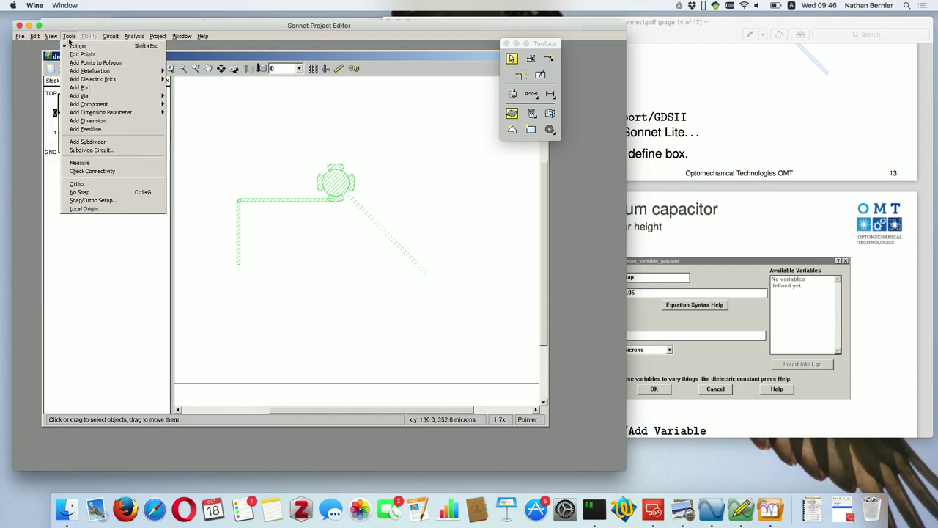
click(78, 46)
click(136, 36)
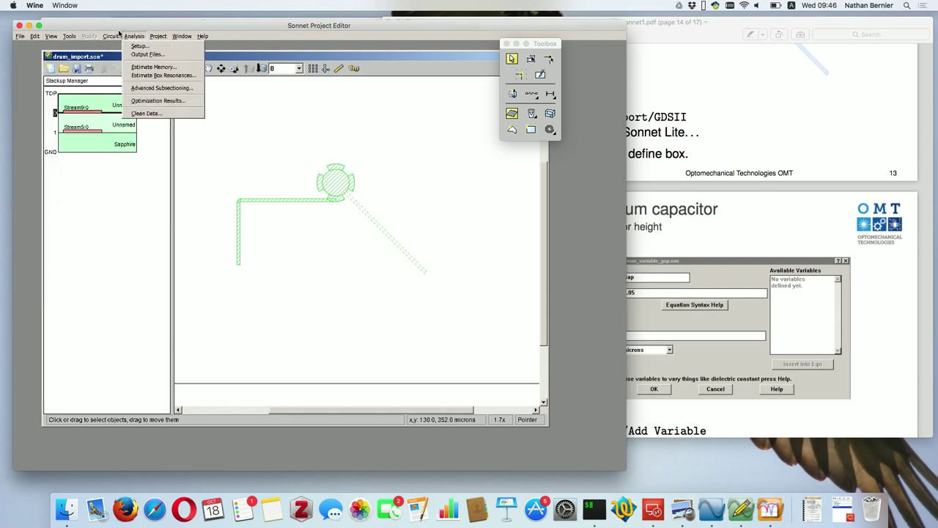
mouse_move(106, 39)
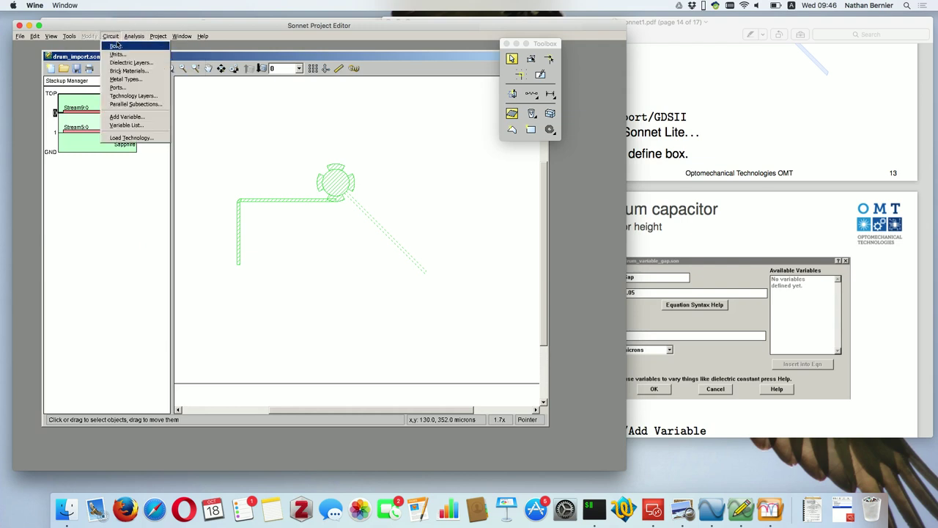
click(123, 117)
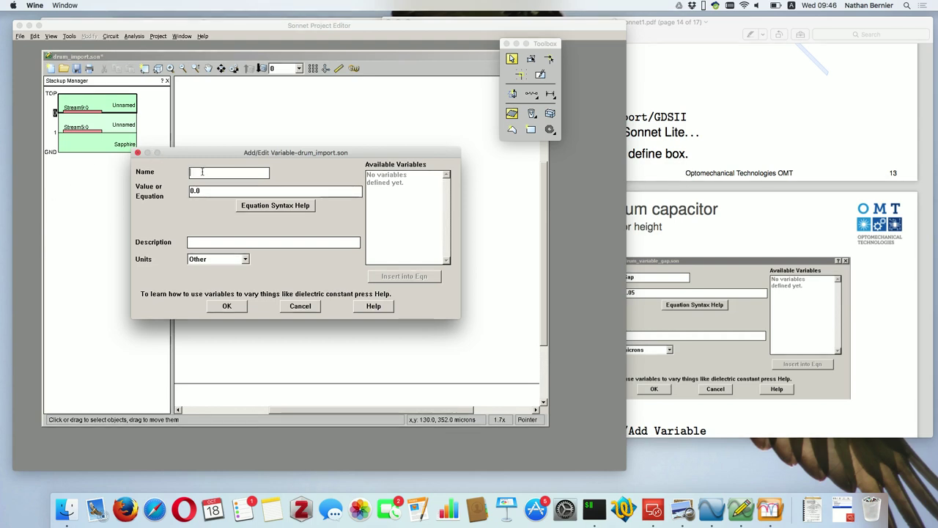
text(Gap)
key(Tab)
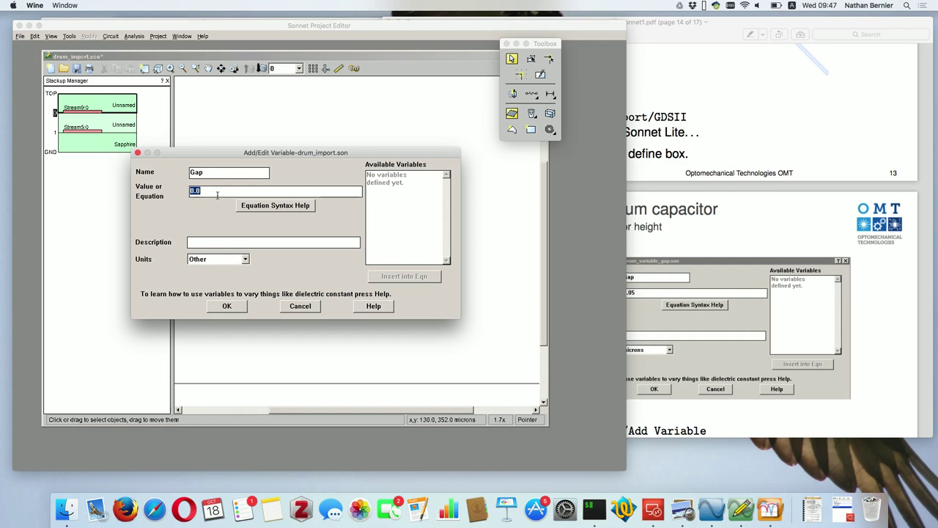
text(0.05)
click(226, 309)
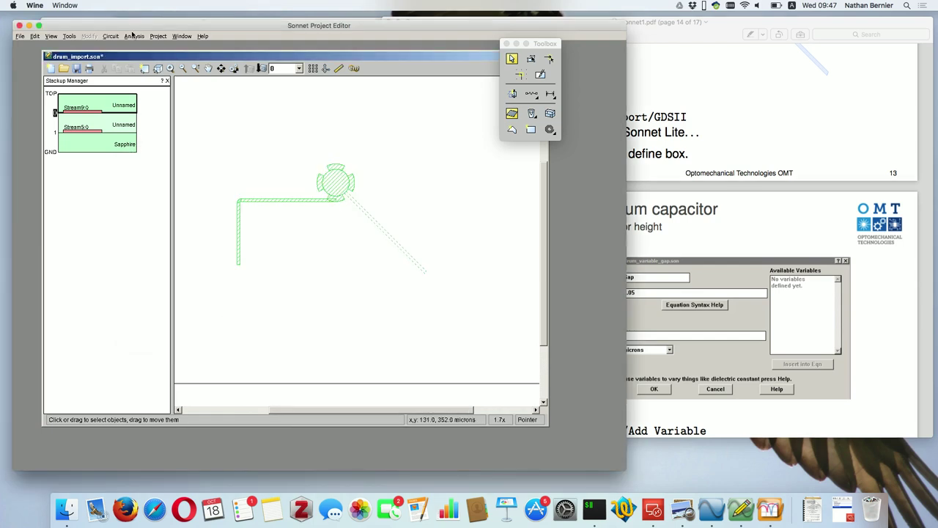
Step: Set the thickness of the dielectric layer between levels 0 and 1 to the Gap variable
click(137, 37)
mouse_move(111, 36)
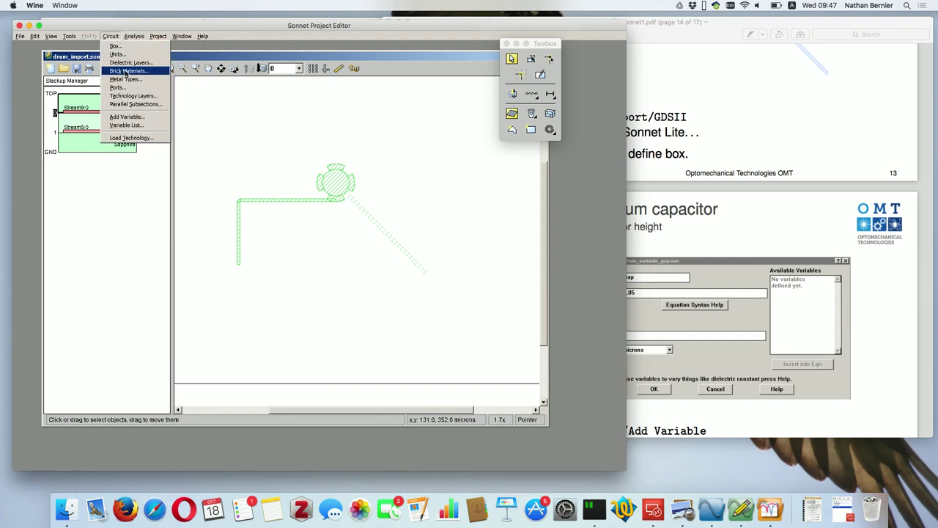
click(133, 63)
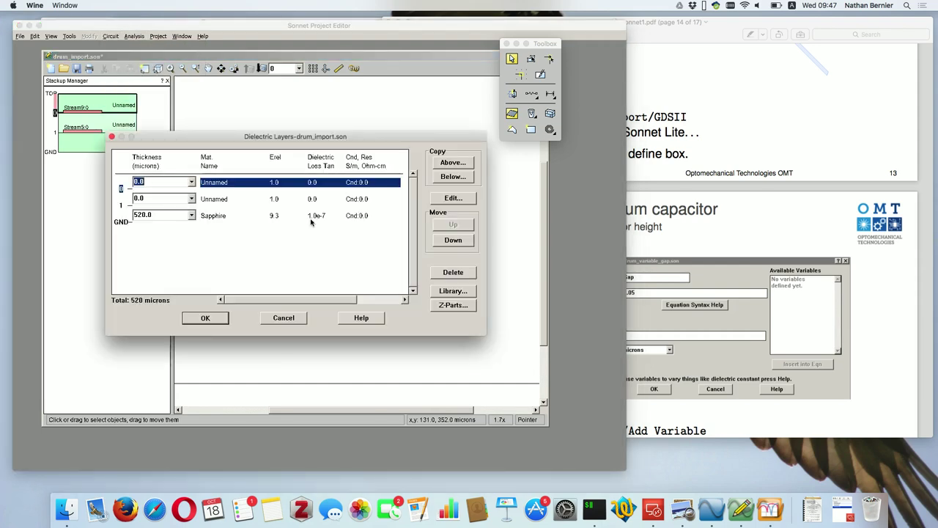
click(192, 199)
click(193, 200)
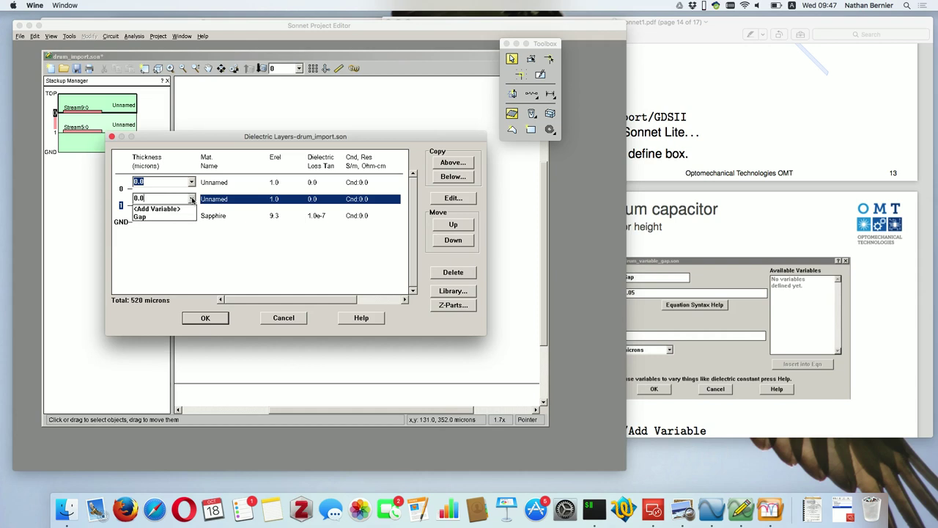
click(148, 219)
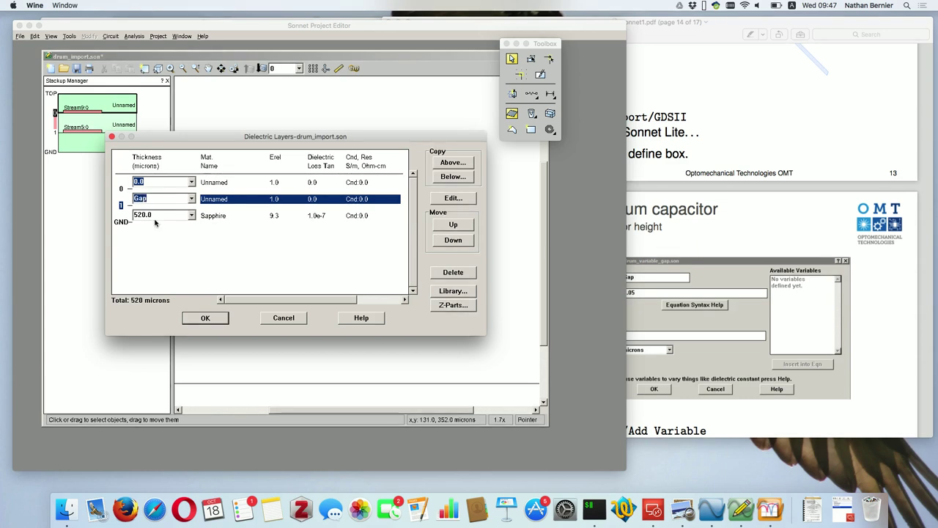
click(171, 180)
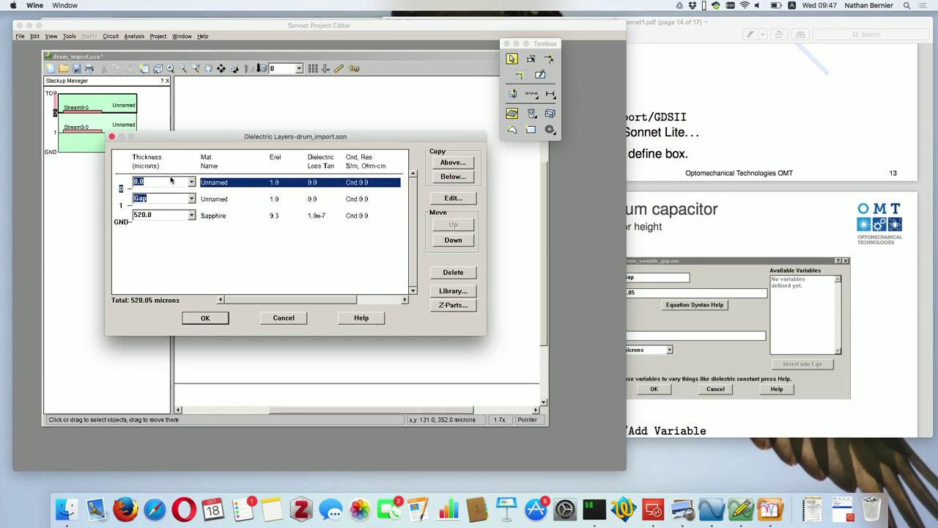
Step: Name the material of the Gap-thick dielectric layer air
double_click(234, 201)
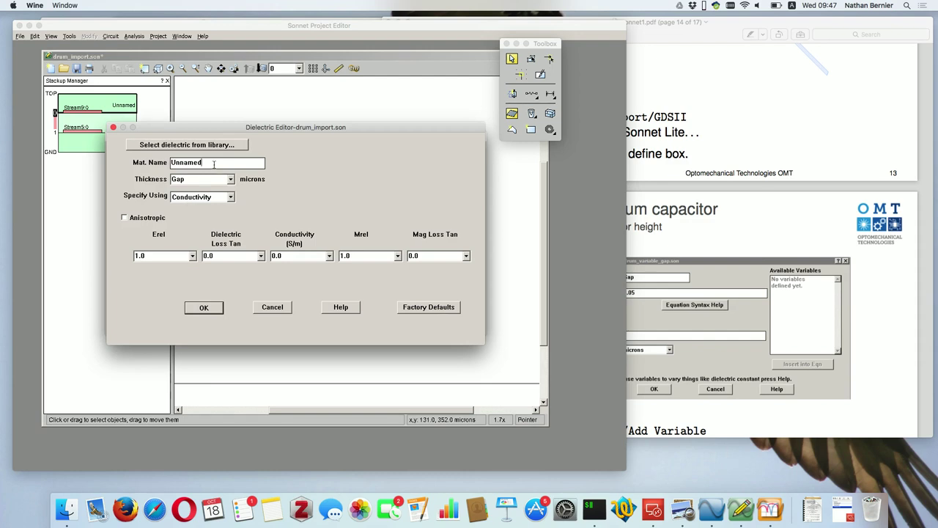
double_click(213, 163)
text(air)
click(206, 308)
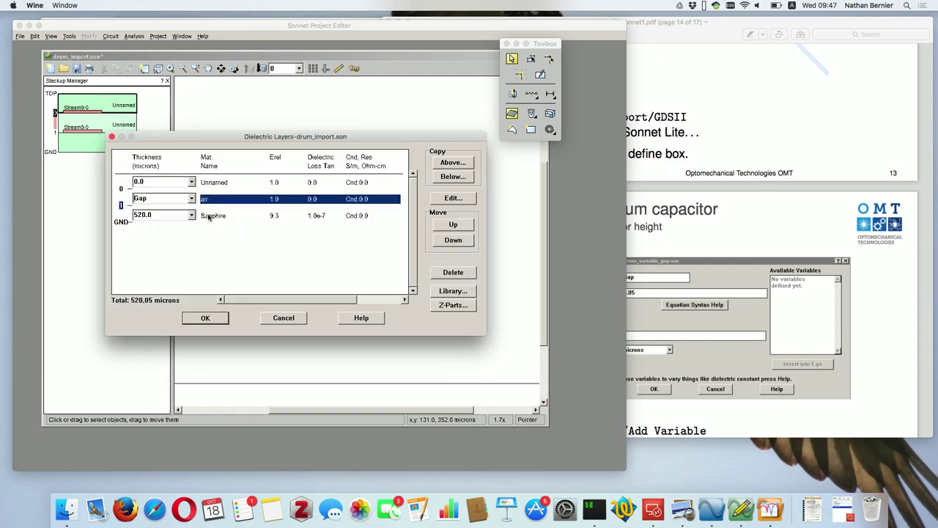
Step: Name the uppermost dielectric layer air, set its thickness to 1000 microns, and apply the dielectric layer changes
double_click(223, 181)
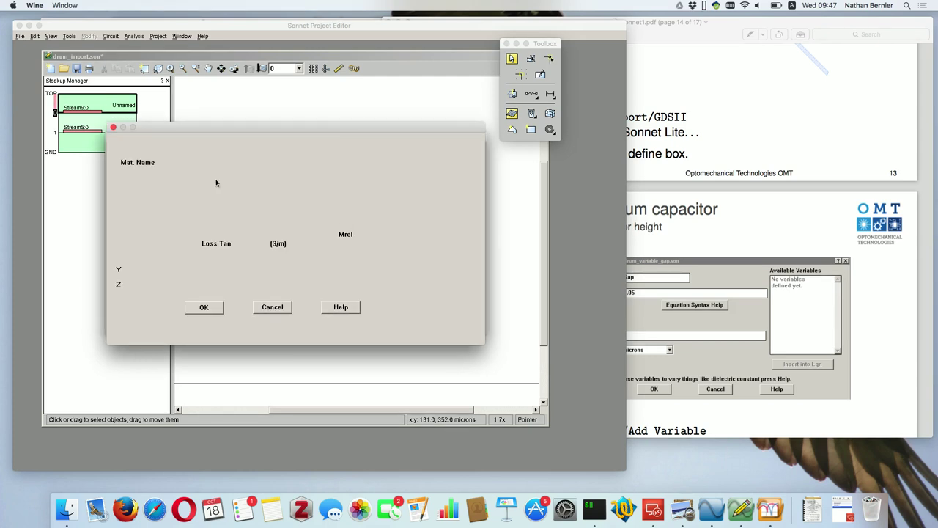
double_click(201, 164)
text(air)
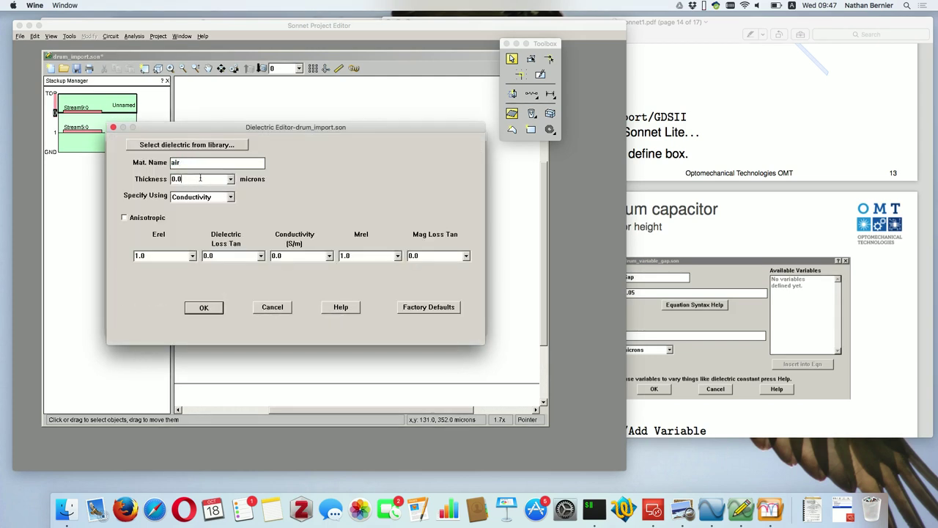
click(200, 177)
double_click(200, 178)
text(1000)
click(212, 313)
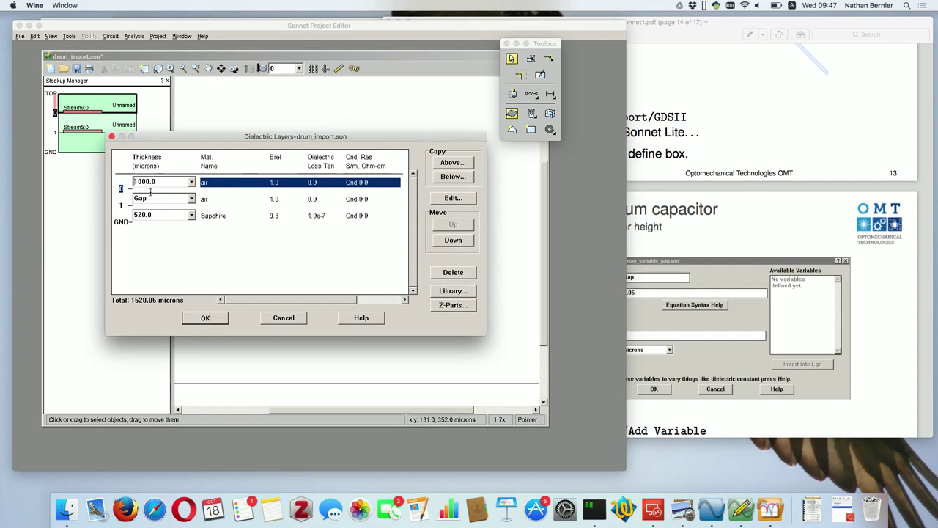
click(206, 319)
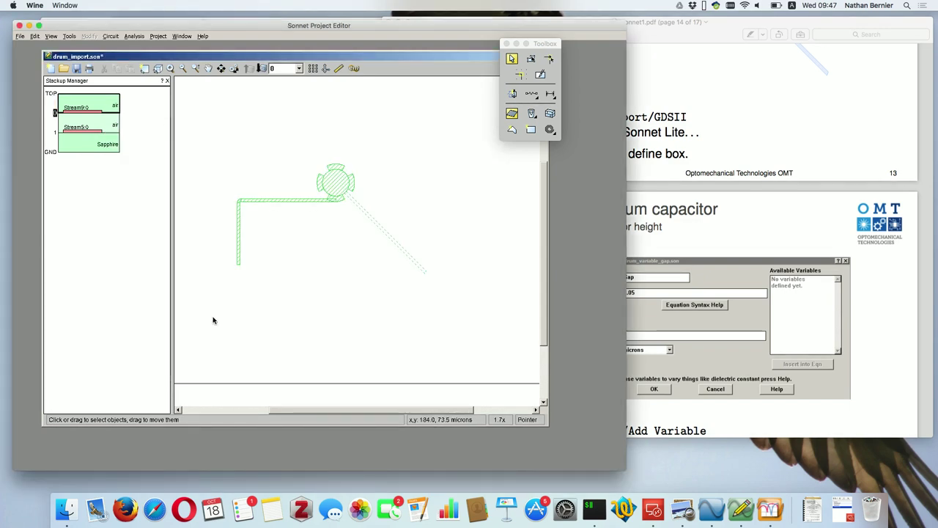
Step: View the metalization properties of the drum's circular top plate on level 0
double_click(331, 182)
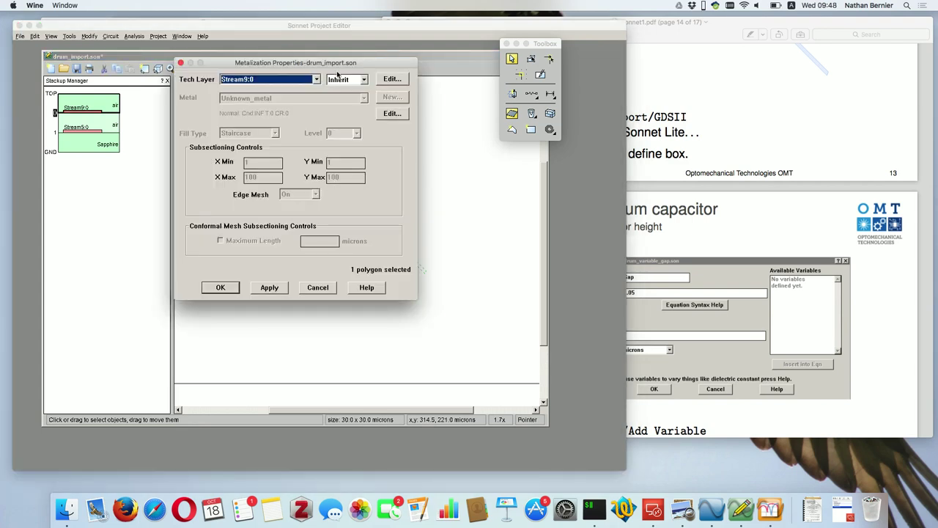
click(221, 288)
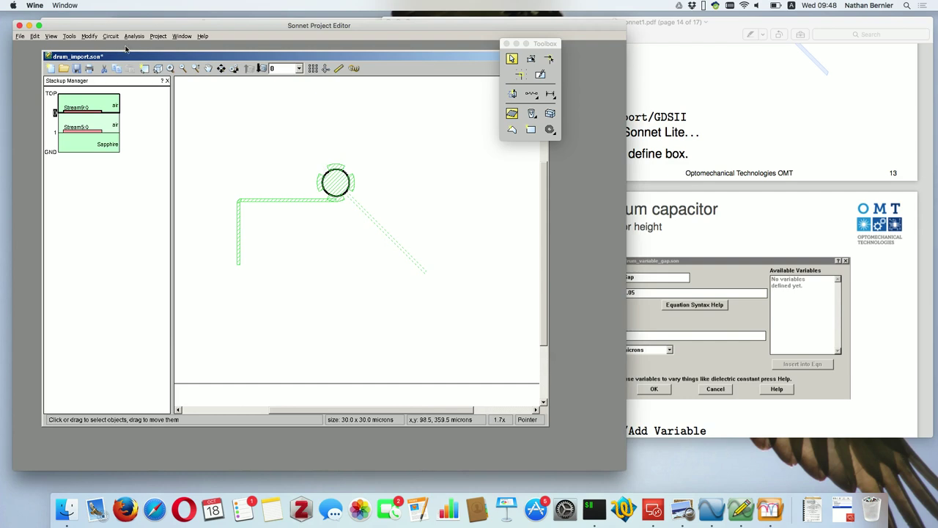
Step: Review the circular top plate's metalization properties and the planar metal definition of the Unknown_metal type
double_click(335, 182)
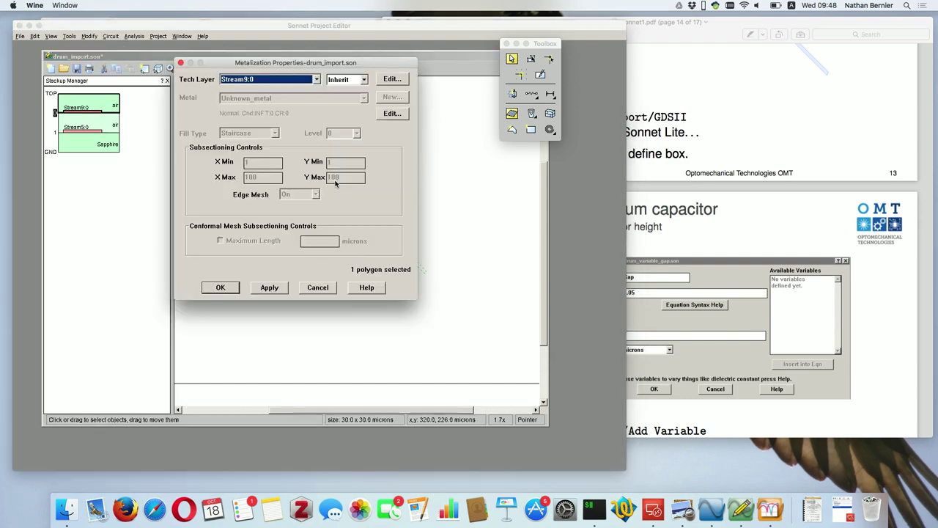
click(224, 287)
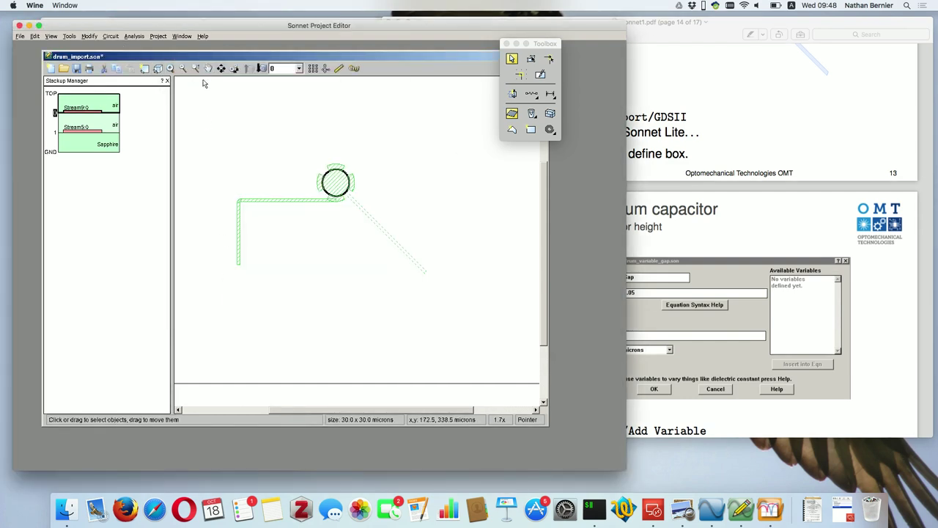
click(117, 35)
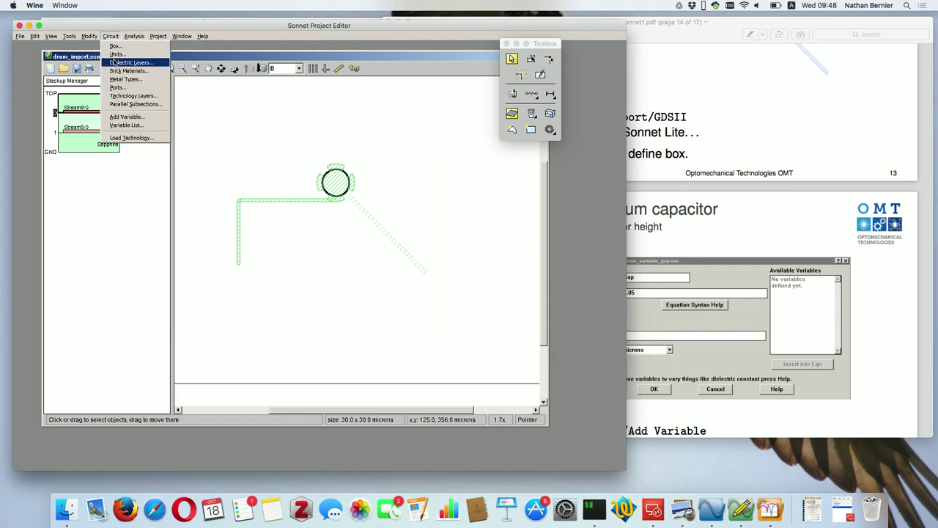
click(119, 78)
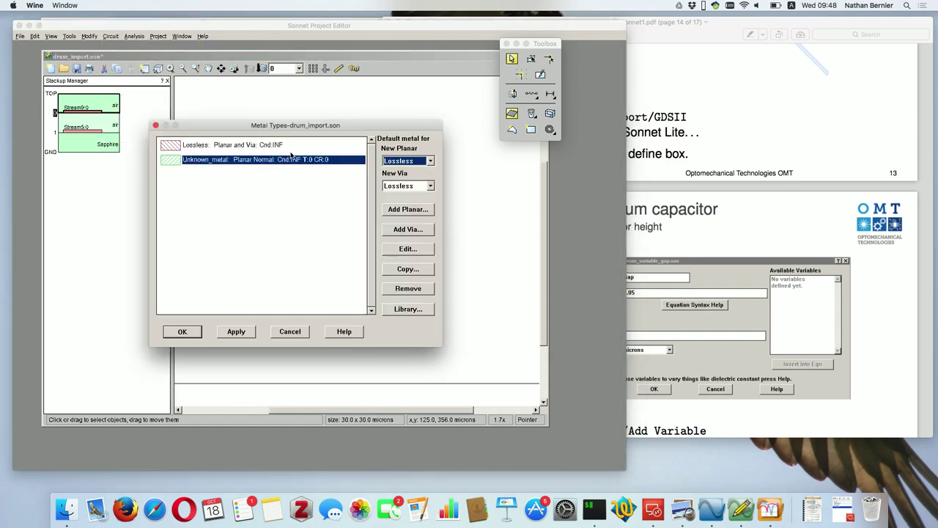
click(403, 249)
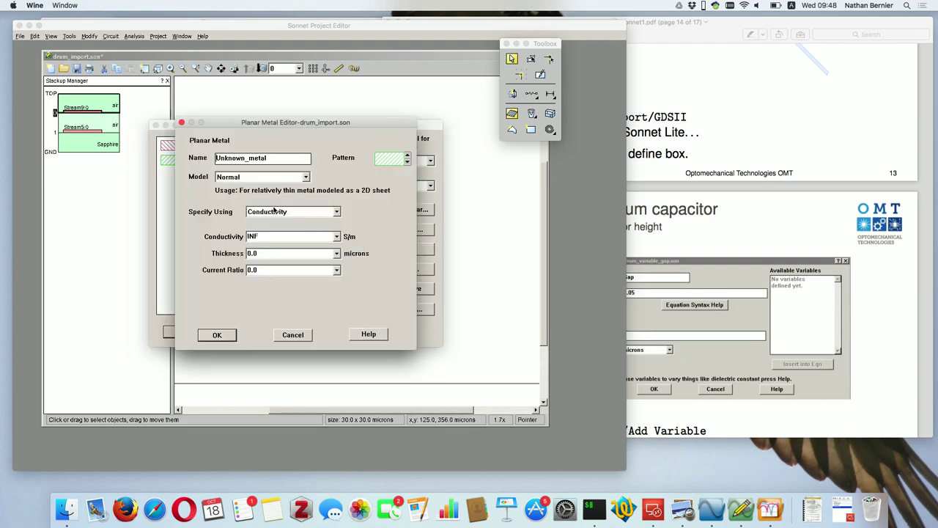
click(224, 334)
click(183, 332)
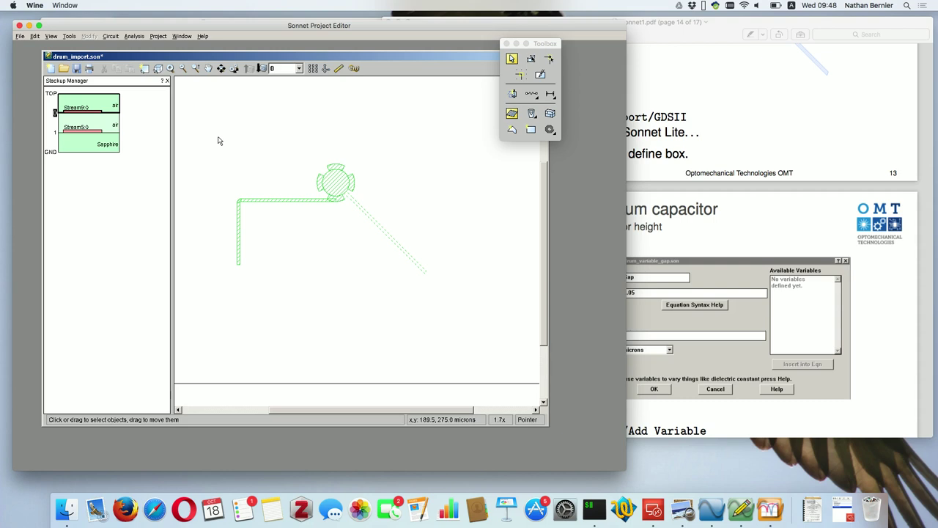
Step: Examine the Sapphire dielectric layer's relative permittivity and dielectric loss tangent
click(116, 37)
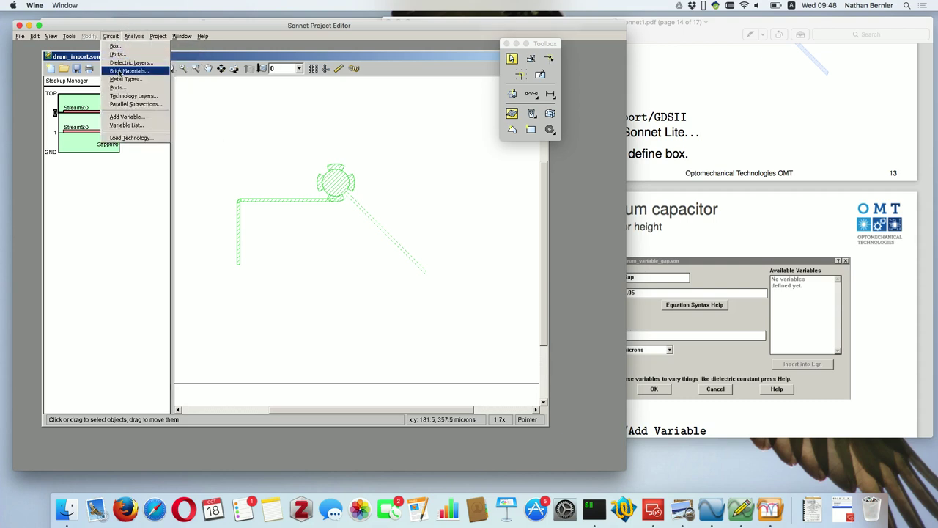
click(126, 63)
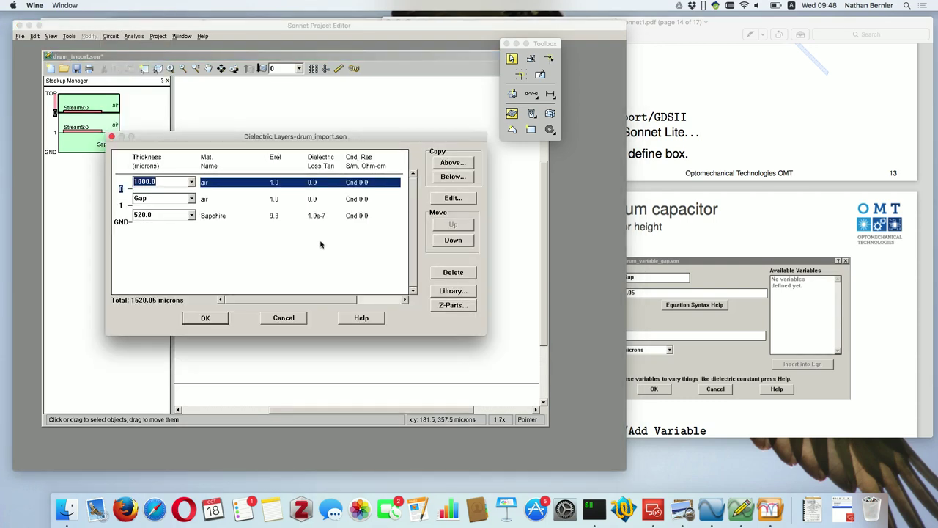
click(225, 215)
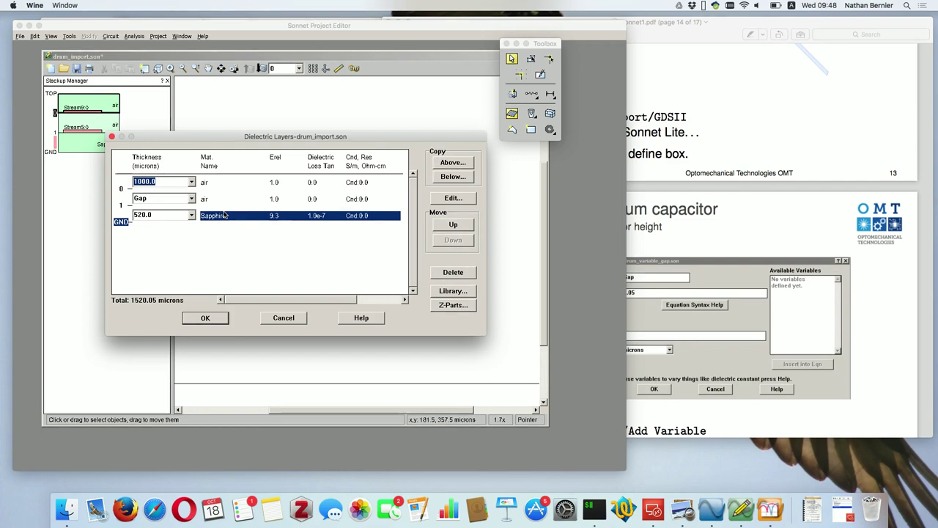
double_click(225, 215)
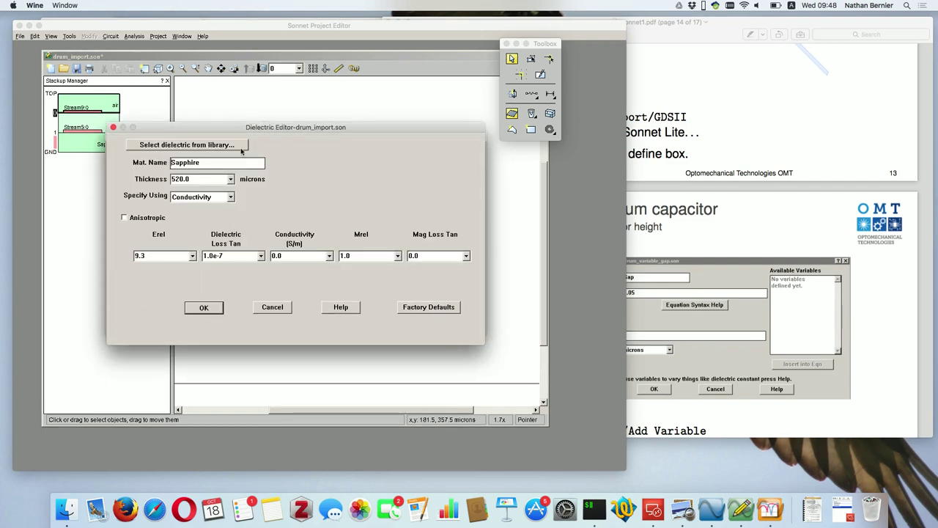
drag(247, 130, 539, 107)
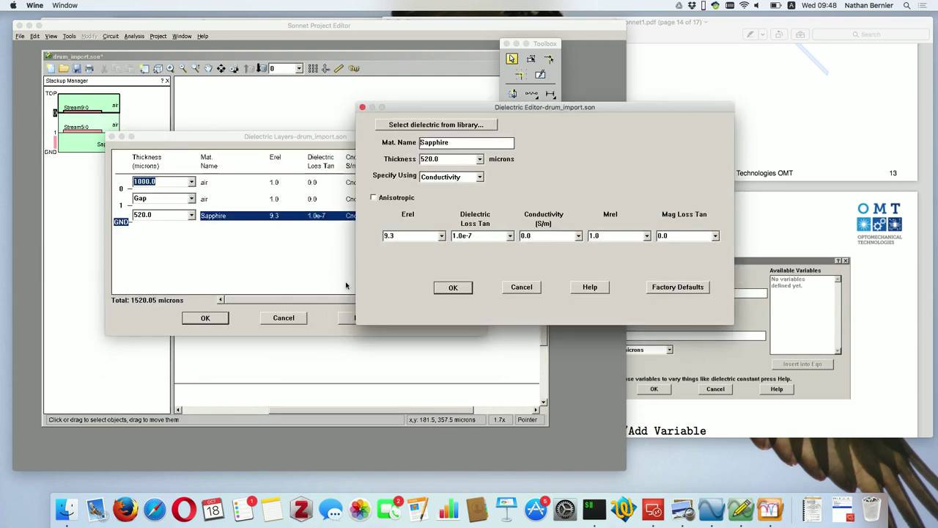
double_click(406, 236)
double_click(478, 235)
click(478, 235)
drag(480, 109, 284, 187)
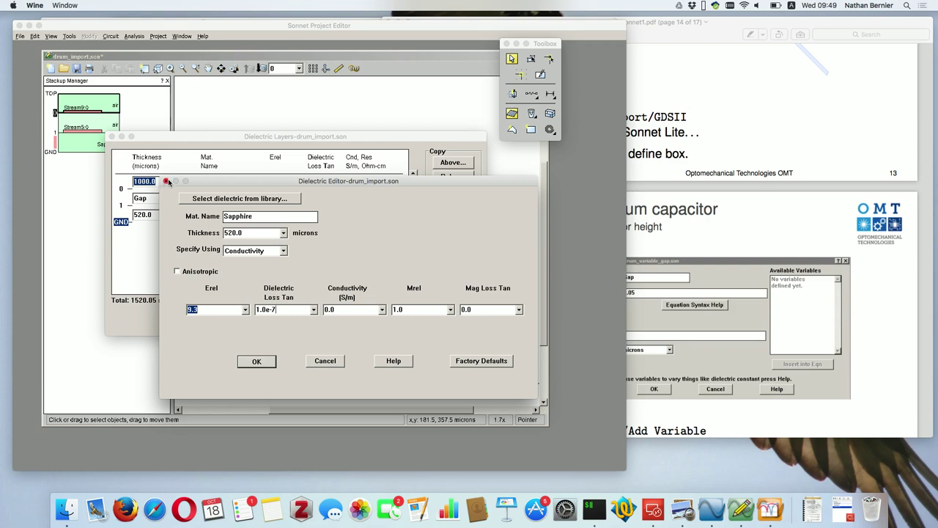
click(167, 181)
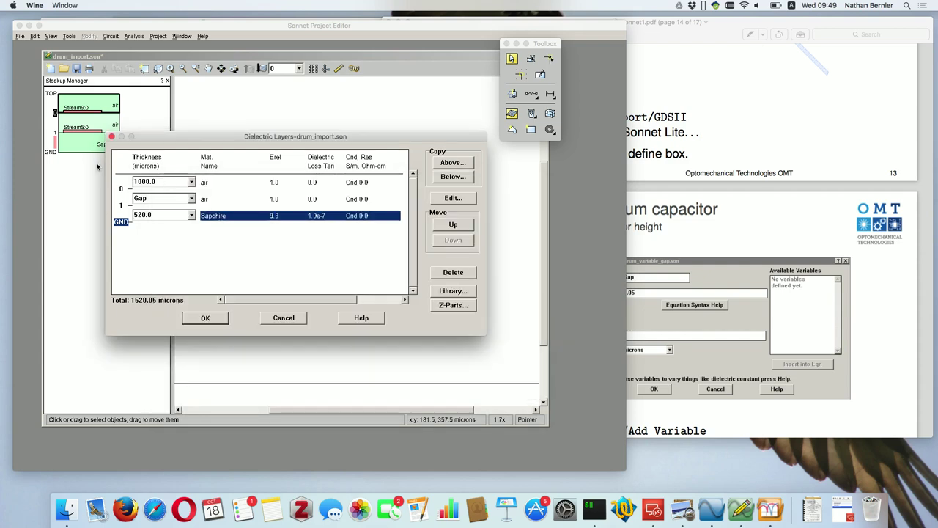
click(198, 320)
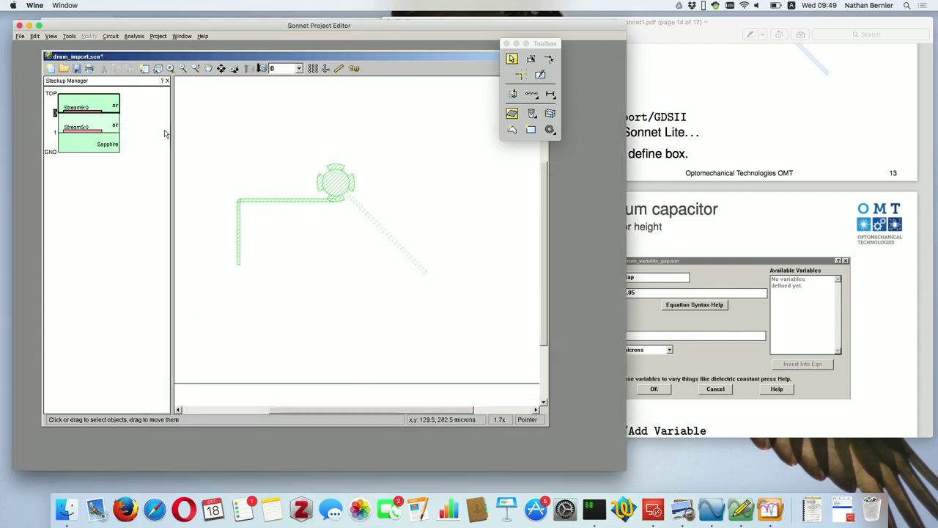
Step: Define the simulation box by sketching an area about 311 by 202.5 microns around the drum and its leads
click(110, 35)
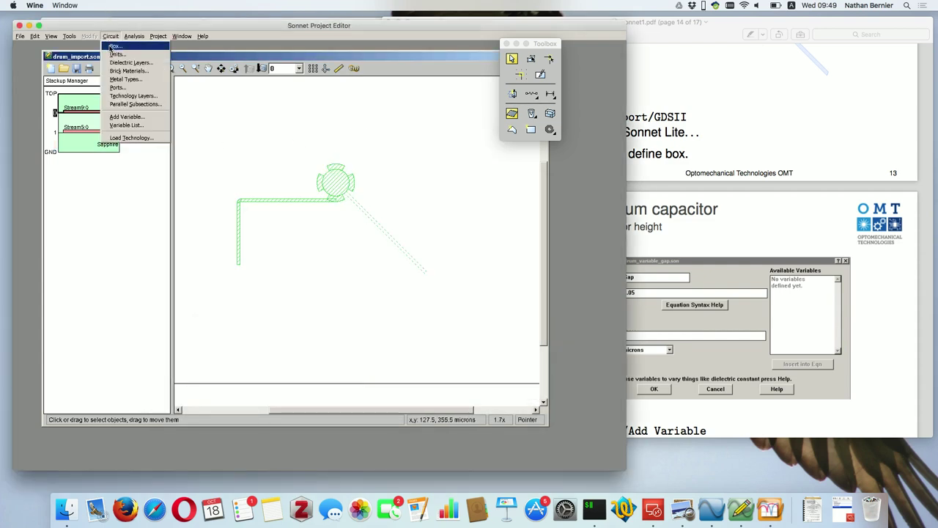
click(114, 46)
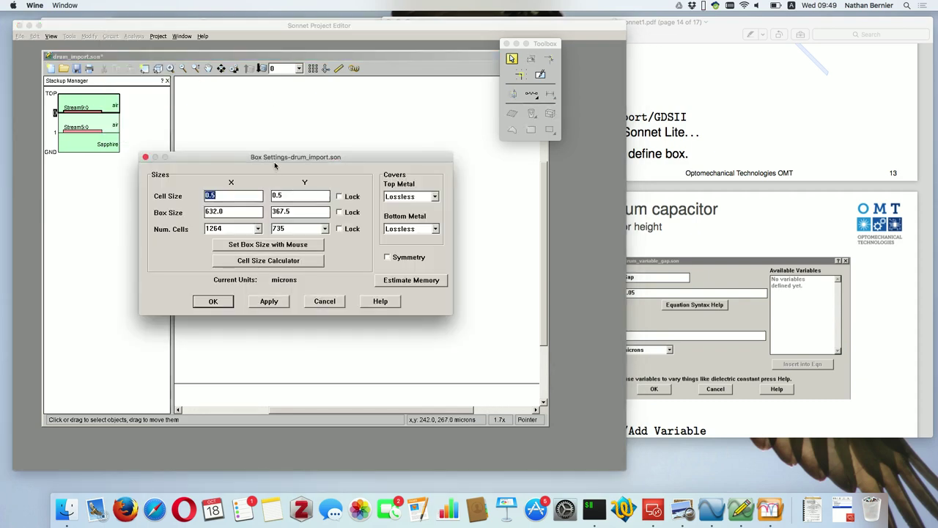
mouse_move(268, 158)
mouse_down()
mouse_move(283, 363)
mouse_move(247, 342)
mouse_up()
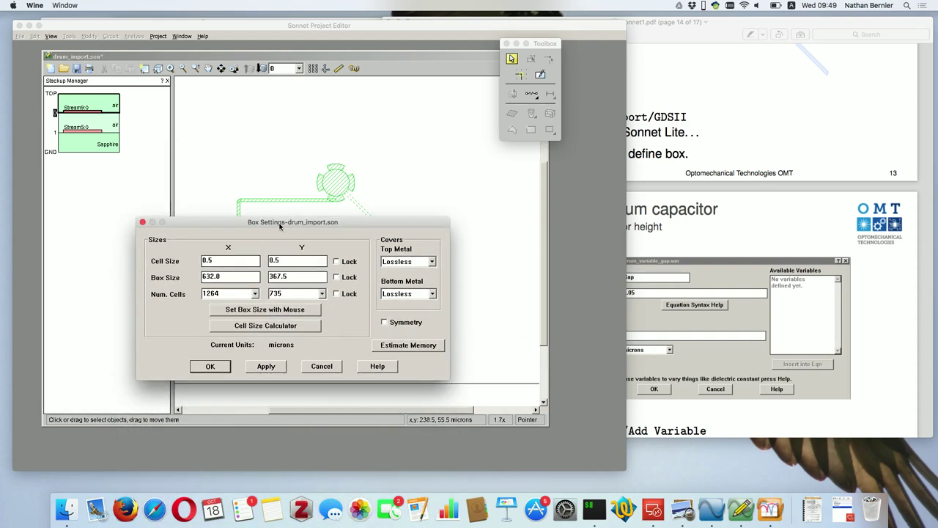
click(268, 310)
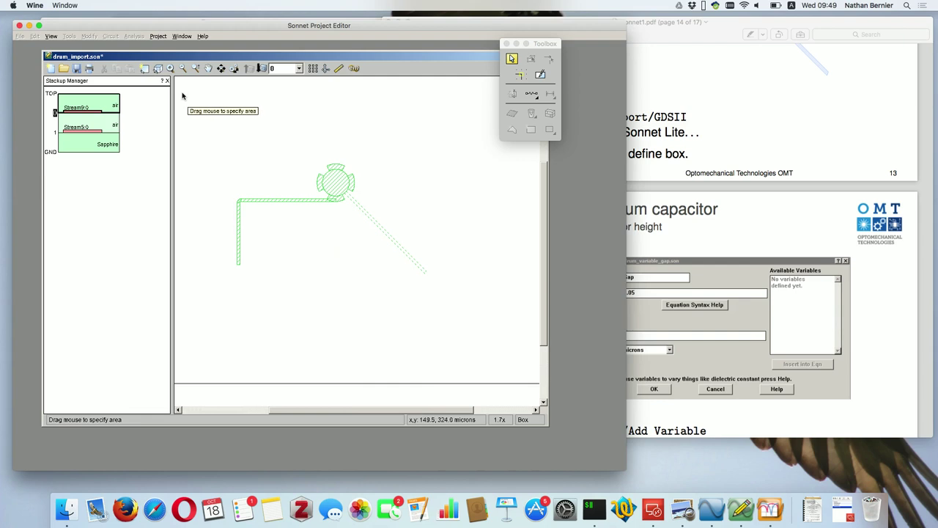
drag(182, 93, 462, 276)
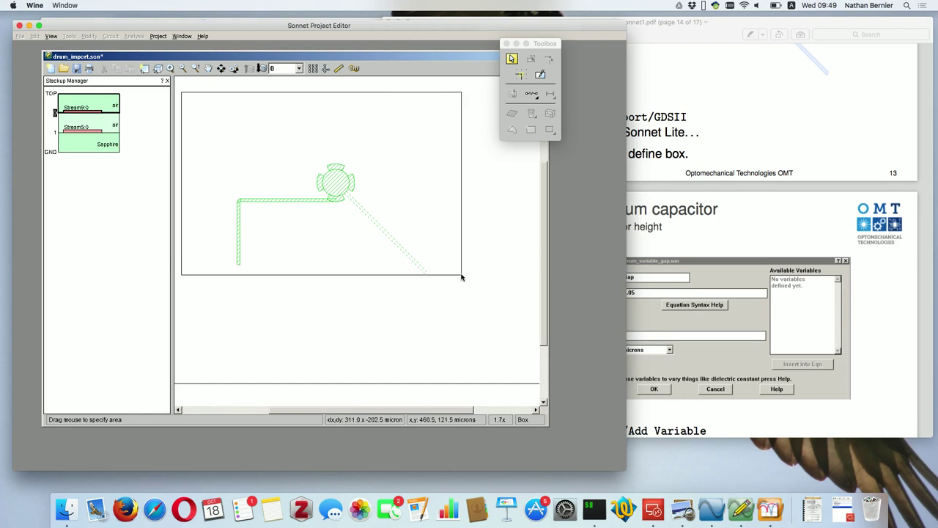
drag(462, 276, 461, 275)
key(Return)
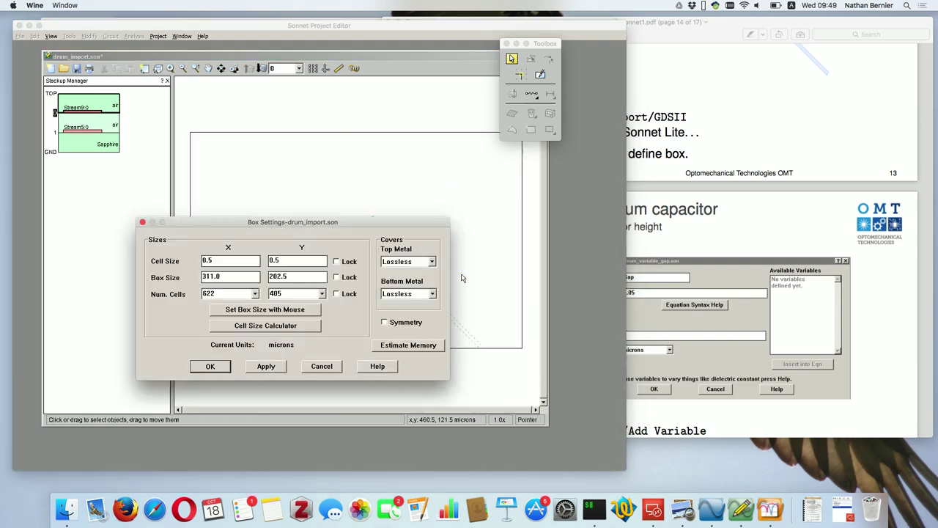
Step: Set the box cell size to 2 microns in both X and Y and apply the box settings
drag(328, 226, 352, 171)
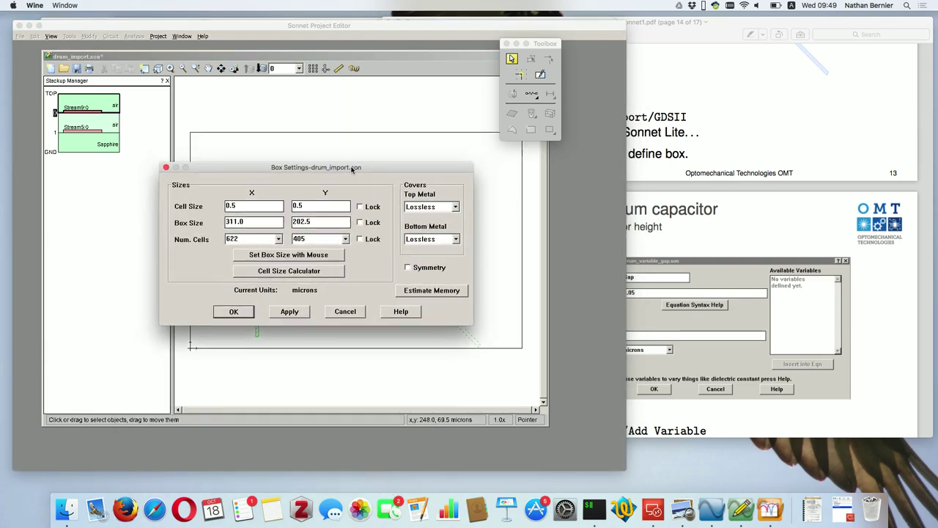
double_click(273, 206)
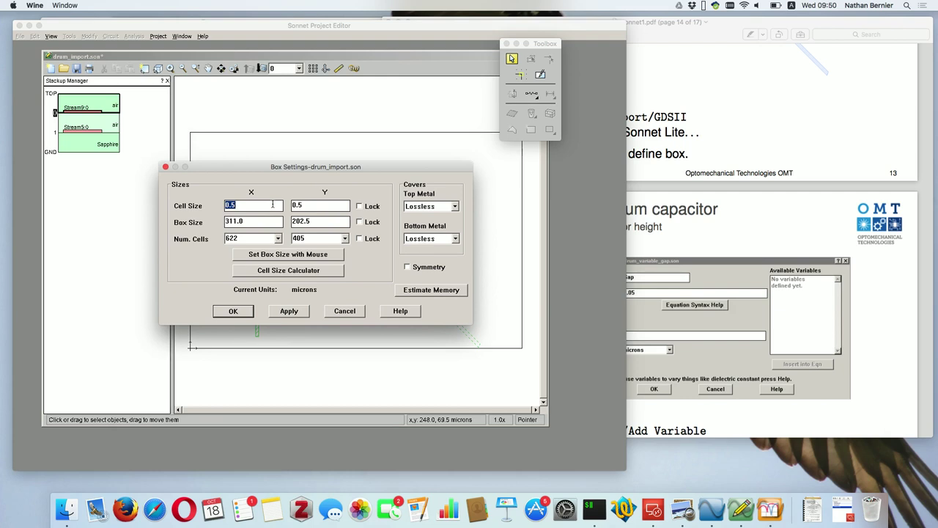
text(2)
click(324, 206)
double_click(325, 206)
text(2)
click(243, 205)
drag(260, 168, 484, 169)
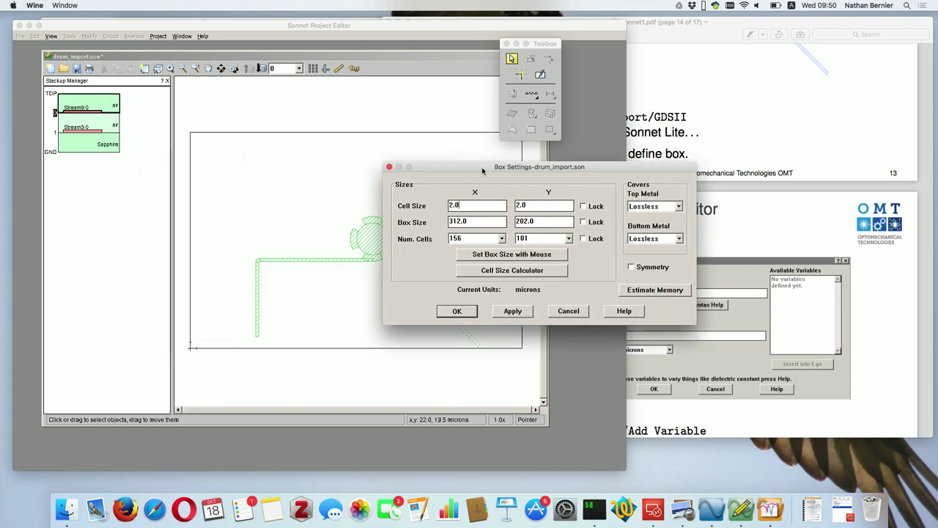
click(258, 296)
click(320, 278)
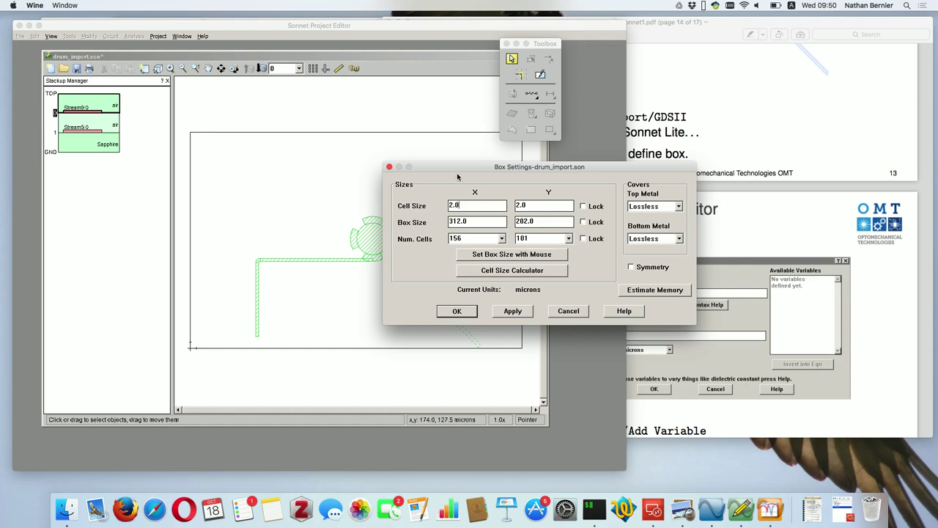
drag(477, 170, 330, 198)
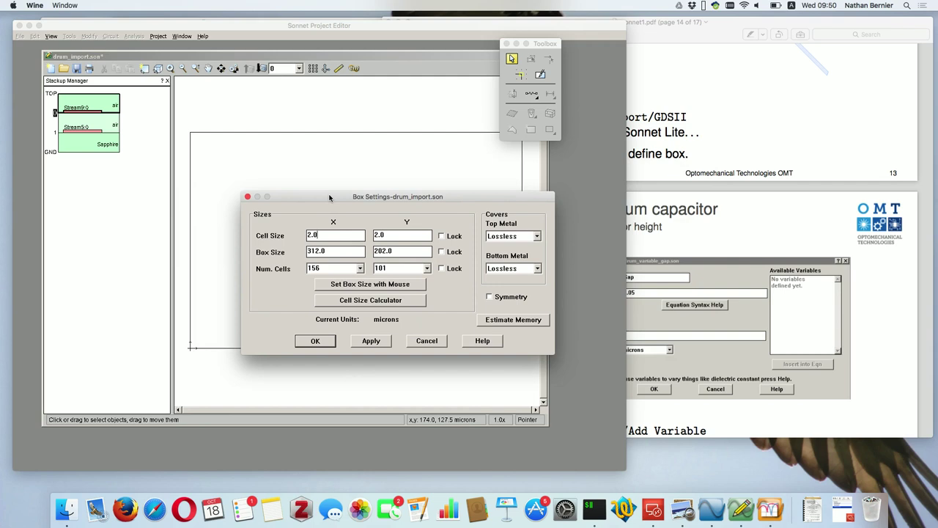
click(316, 342)
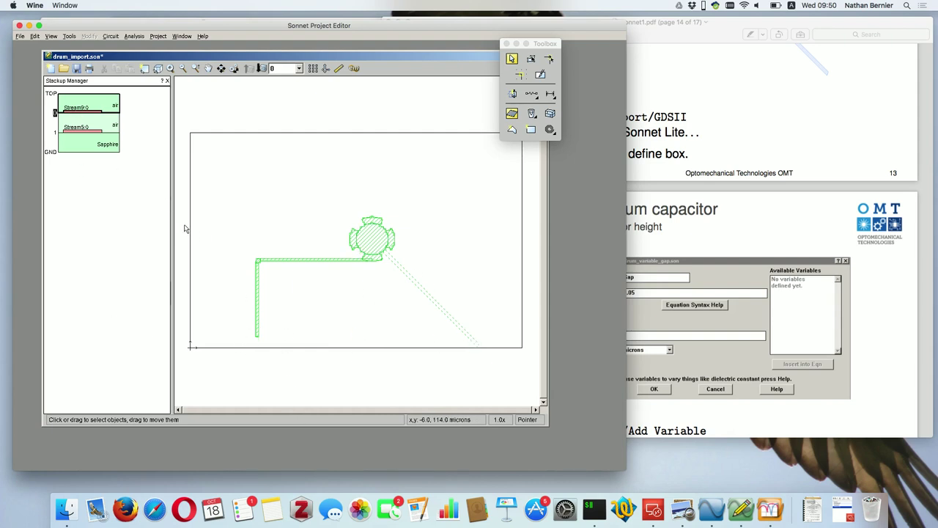
click(68, 36)
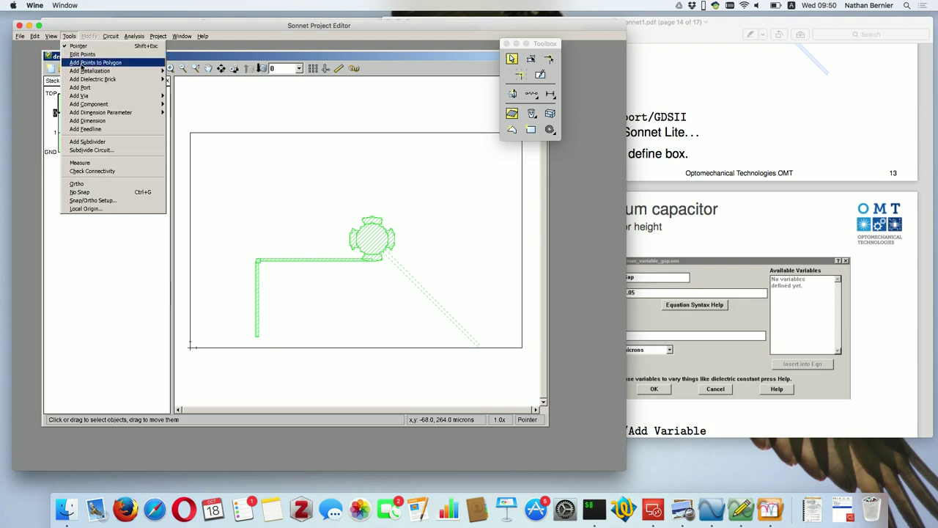
mouse_move(156, 74)
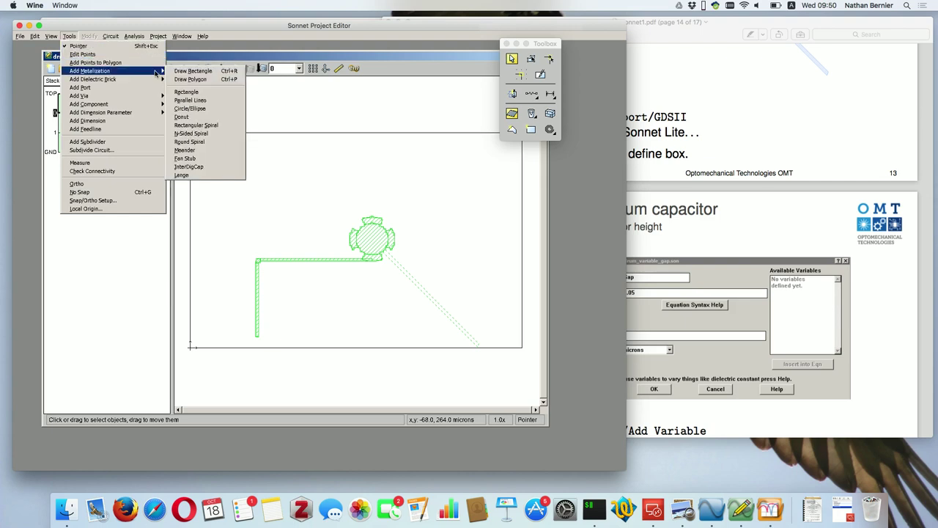
click(193, 70)
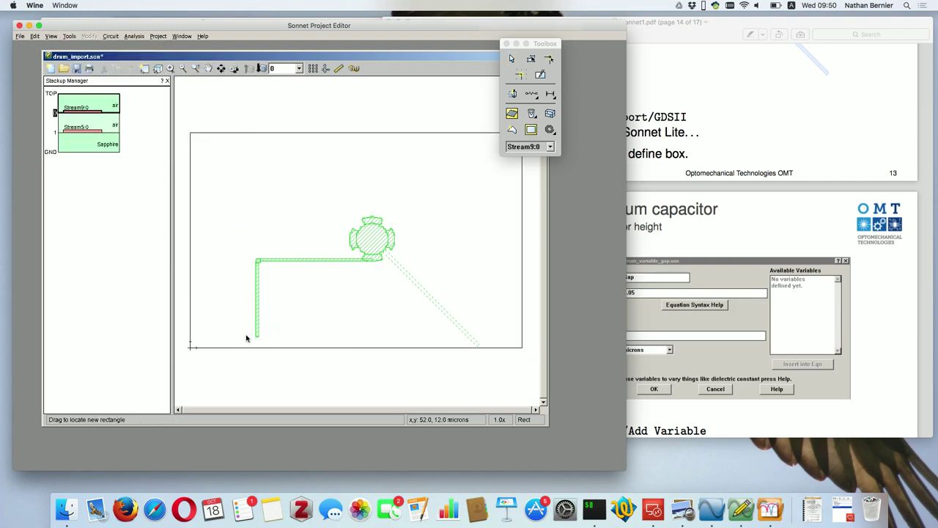
drag(246, 339, 245, 304)
key(Escape)
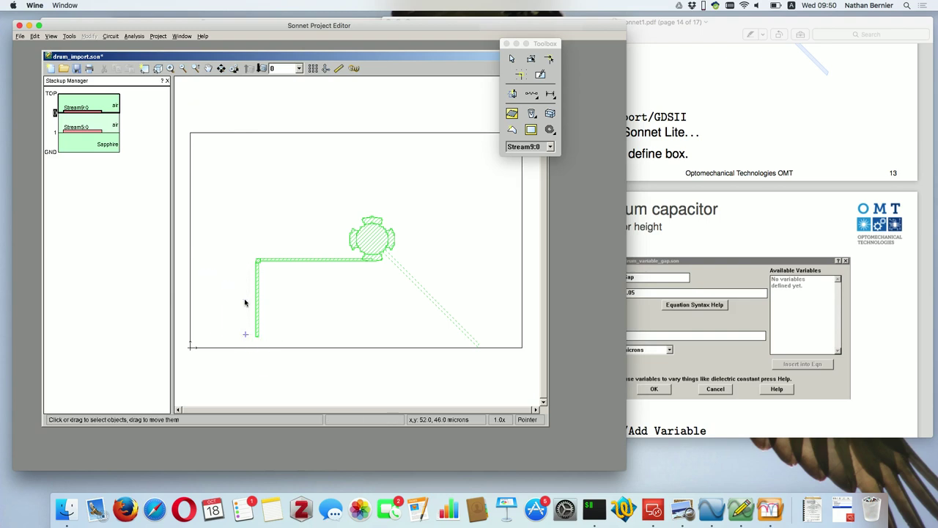
Step: Draw a small metal rectangle on level 0 connecting the lower end of the L-shaped lead to the box's bottom edge
click(69, 36)
mouse_move(88, 71)
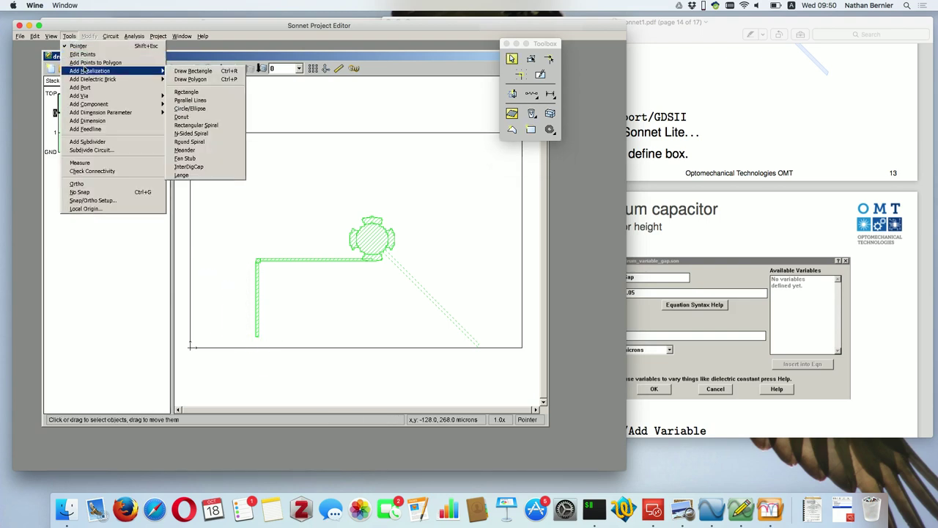
click(202, 69)
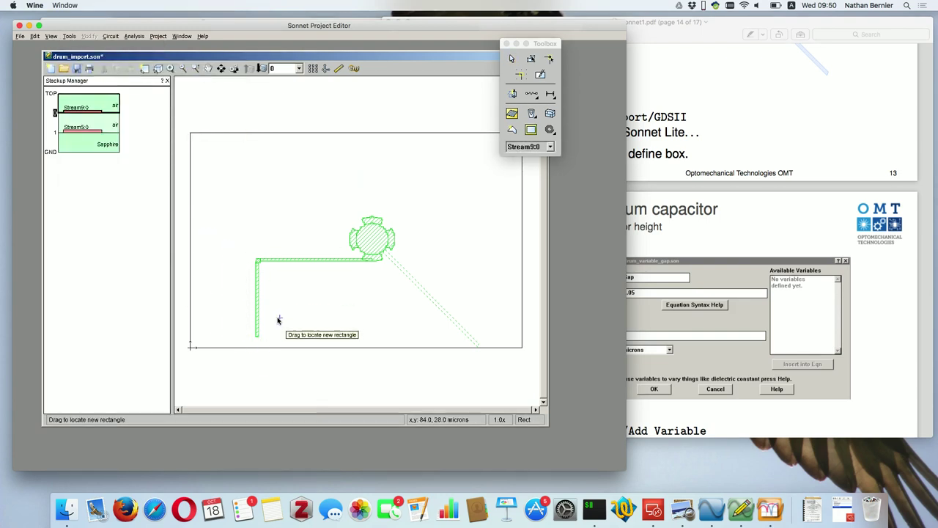
drag(250, 334, 261, 345)
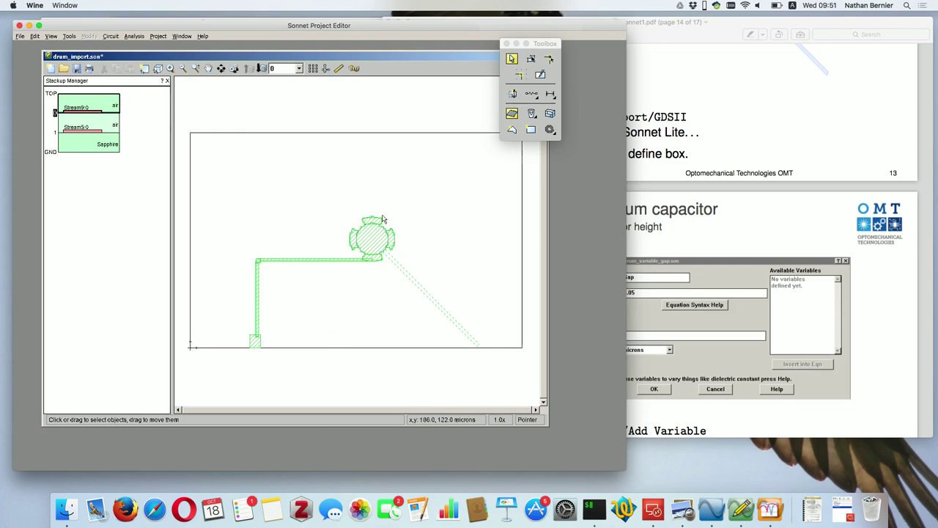
Step: Draw a small metal rectangle on level 1 connecting the diagonal lead's lower end to the box's bottom edge
click(105, 127)
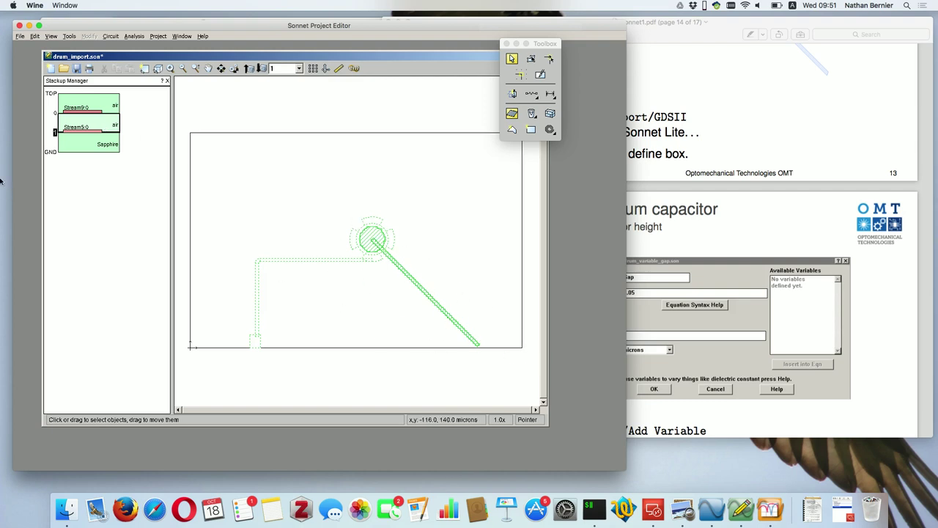
click(69, 36)
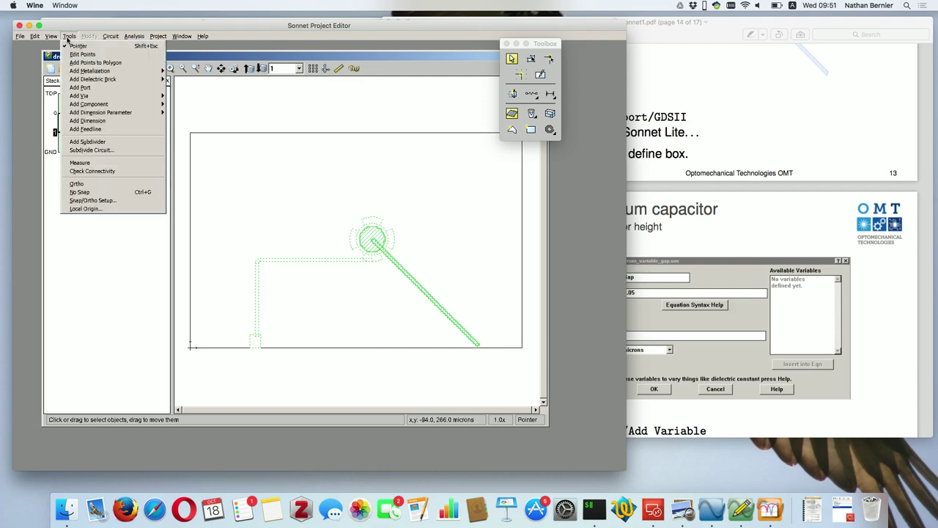
mouse_move(118, 70)
click(176, 70)
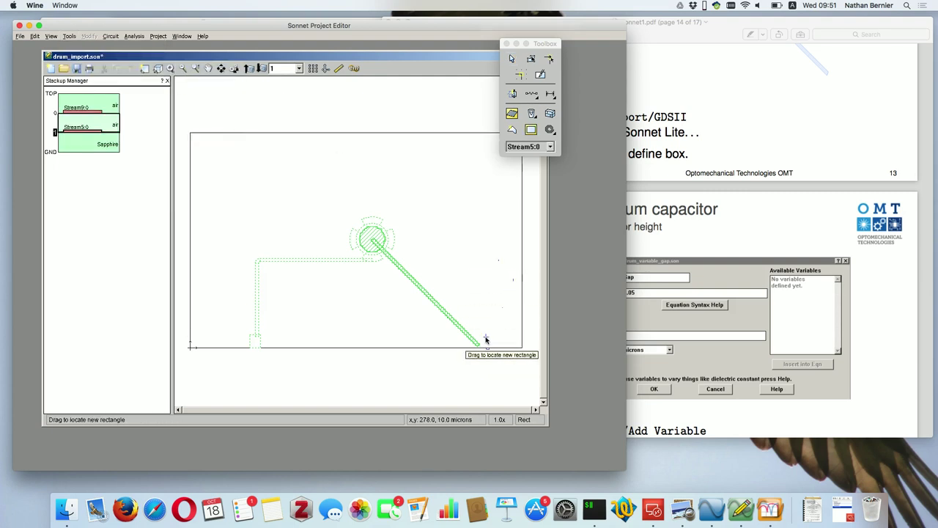
drag(483, 339, 471, 350)
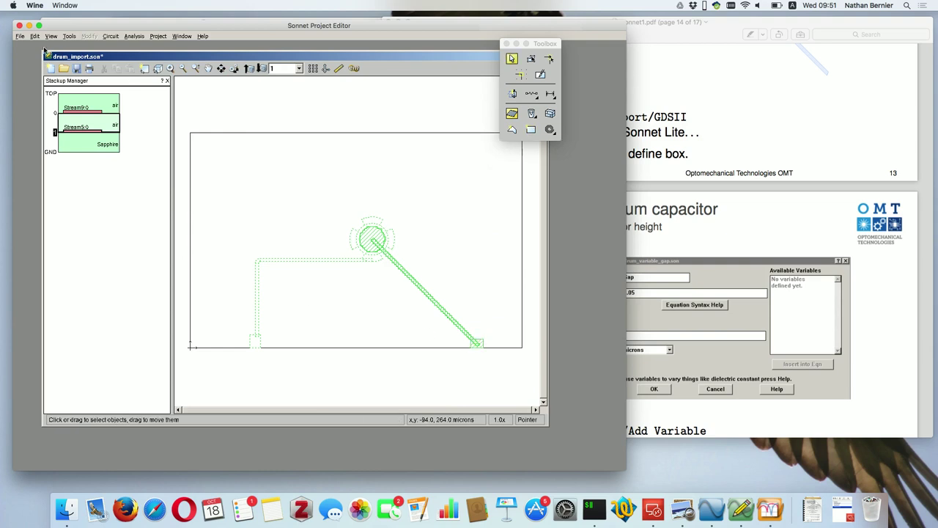
Step: Add ports at the box's bottom edge, first on the diagonal lead's level 1 rectangle and second on the L-shaped lead's level 0 rectangle
click(68, 36)
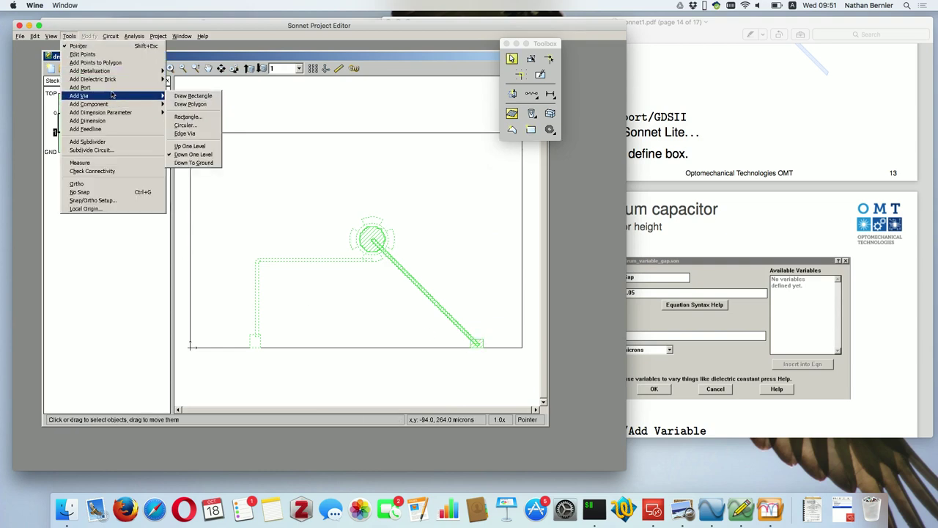
click(79, 88)
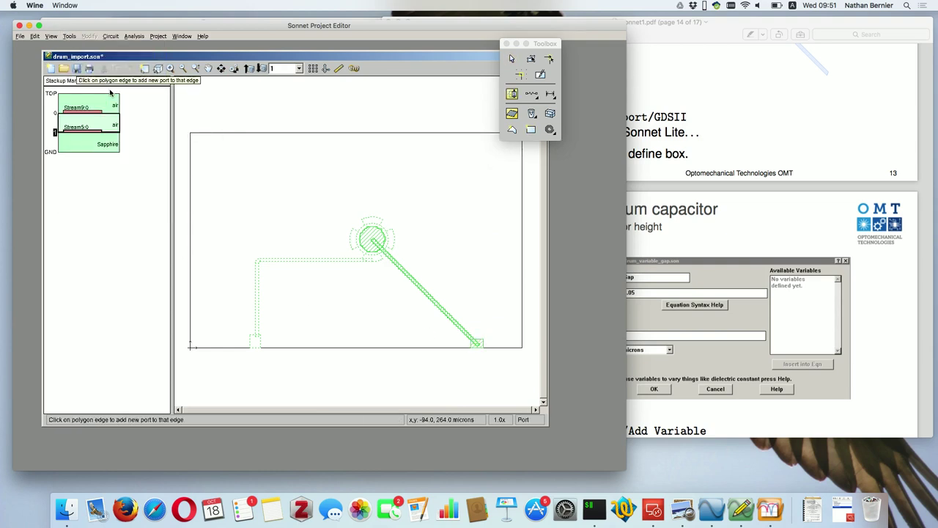
click(477, 346)
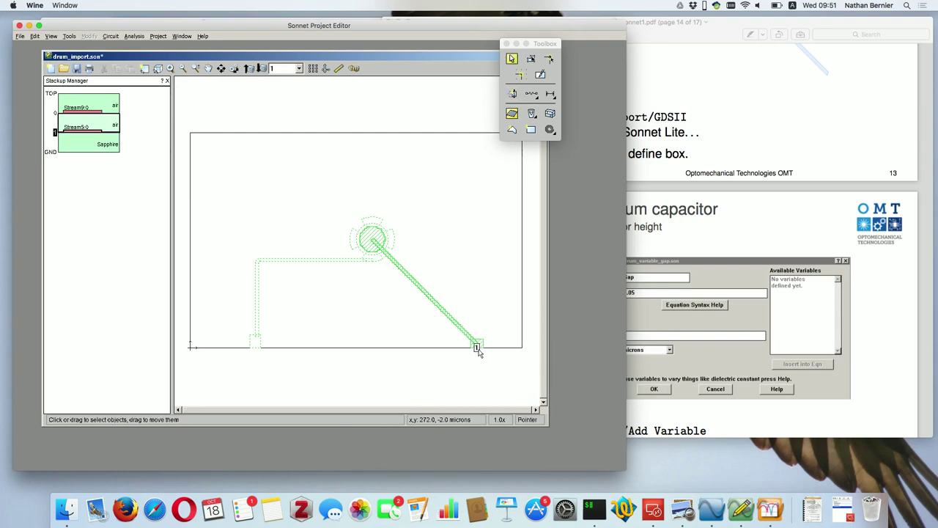
click(110, 108)
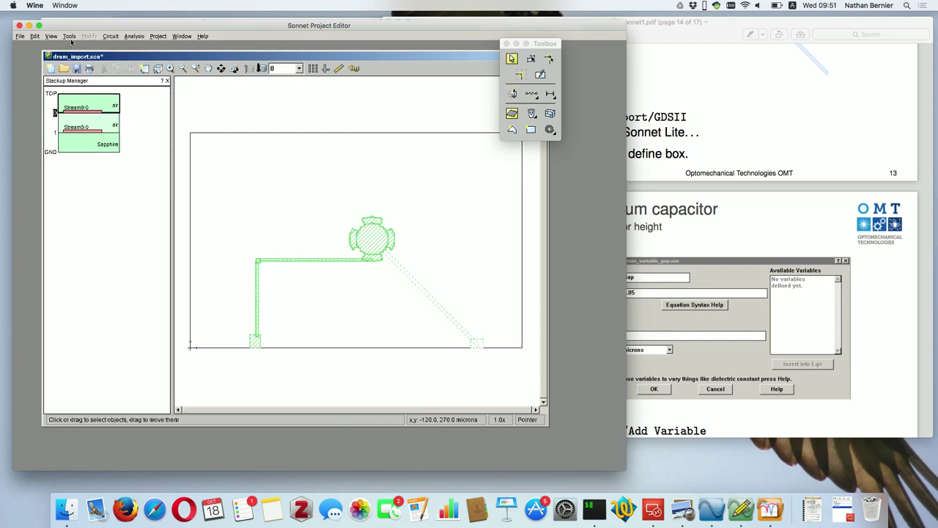
click(70, 37)
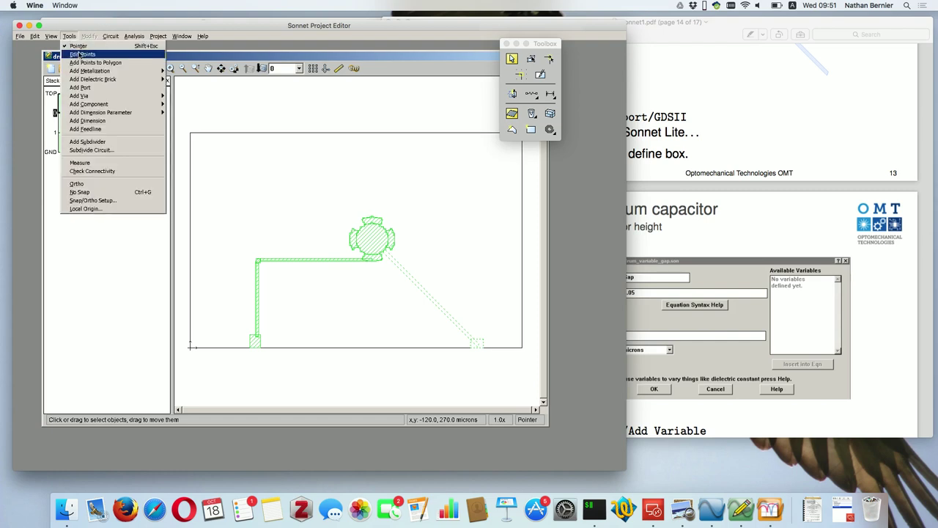
click(106, 93)
click(254, 346)
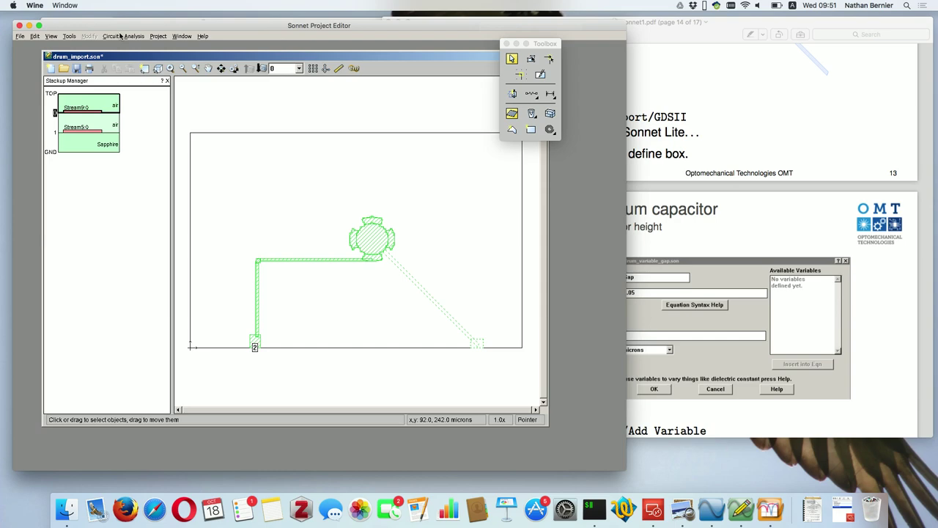
Step: Consult the parameter sweep slide in sonnet1.pdf and set the project's analysis to Parameter Sweep with Compute Currents enabled
click(755, 208)
scroll(757, 209, down, 10)
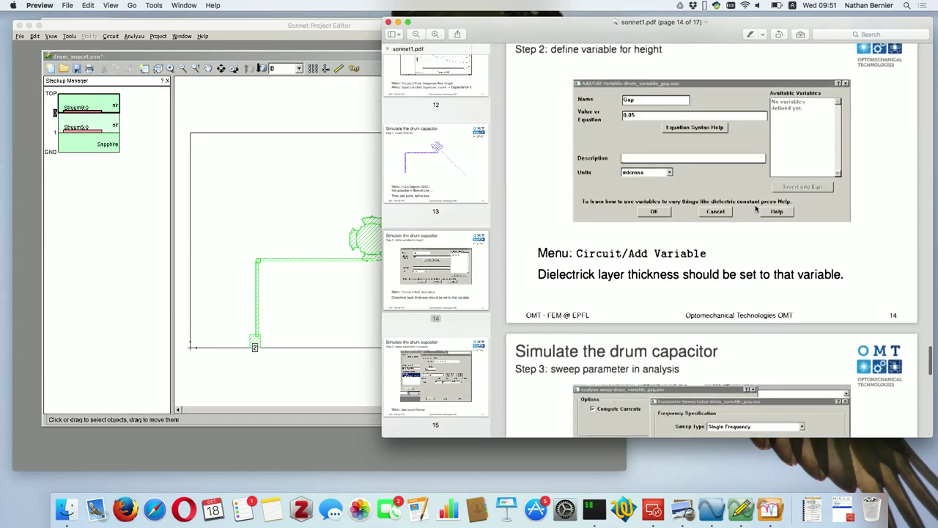
scroll(756, 208, down, 3)
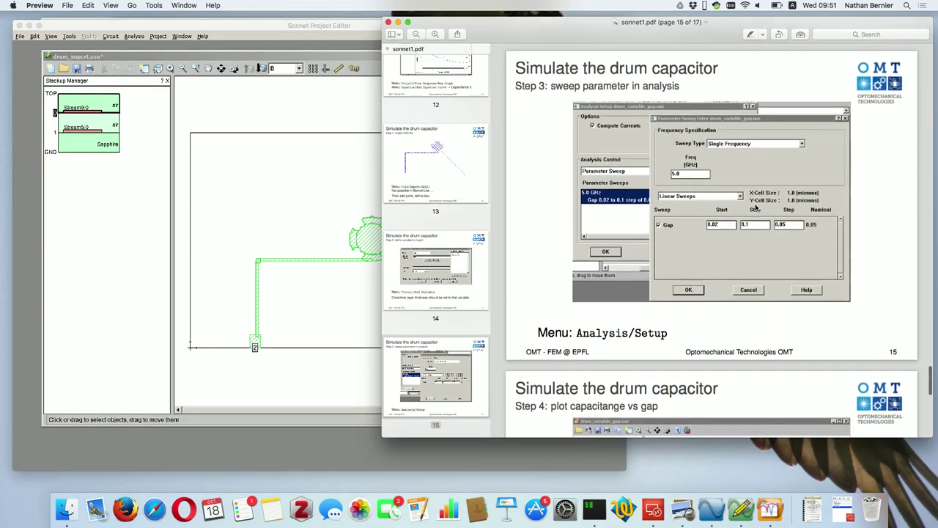
click(188, 29)
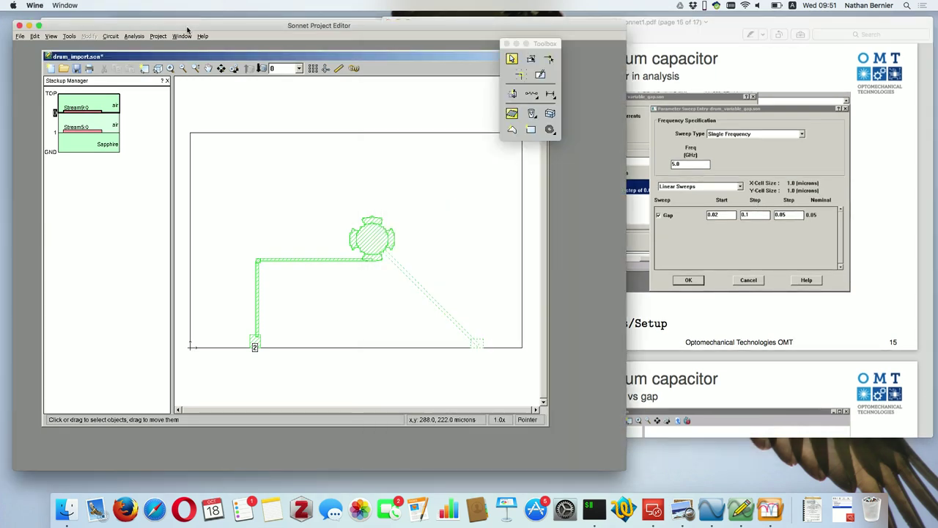
click(134, 36)
click(135, 46)
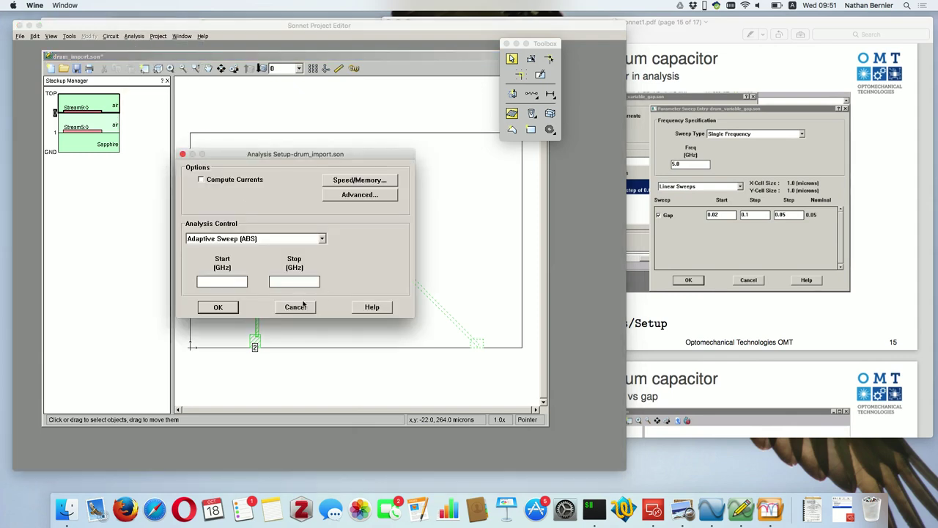
click(278, 238)
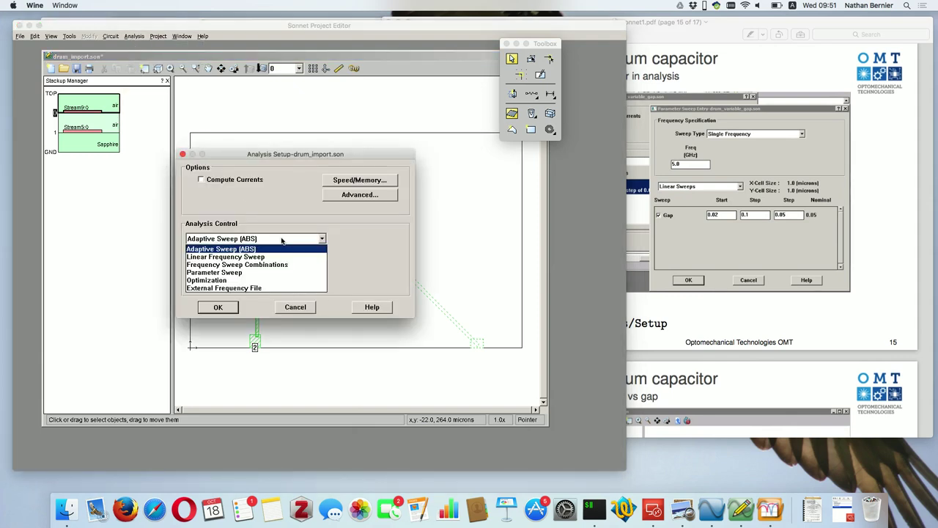
click(255, 276)
click(202, 179)
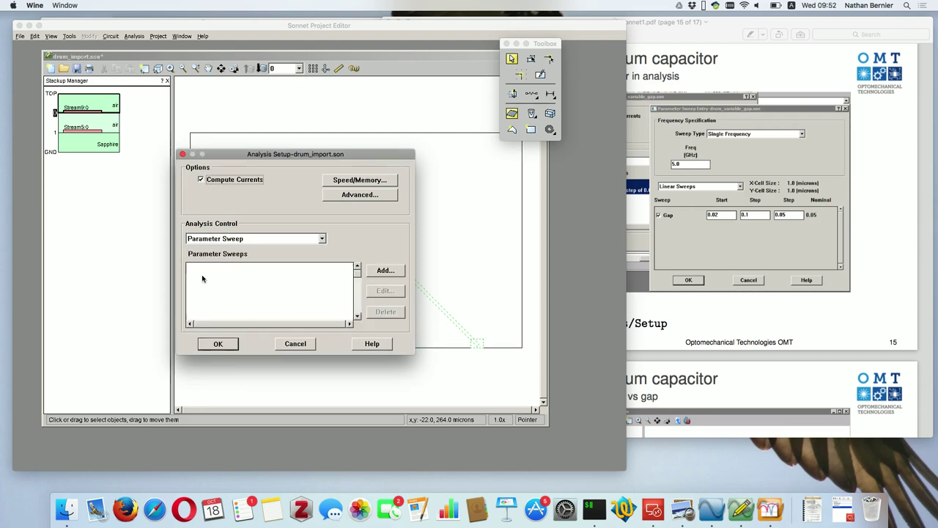
click(286, 308)
Step: Add a linear parameter sweep of Gap from 0.02 to 0.1 in steps of 0.05
click(393, 272)
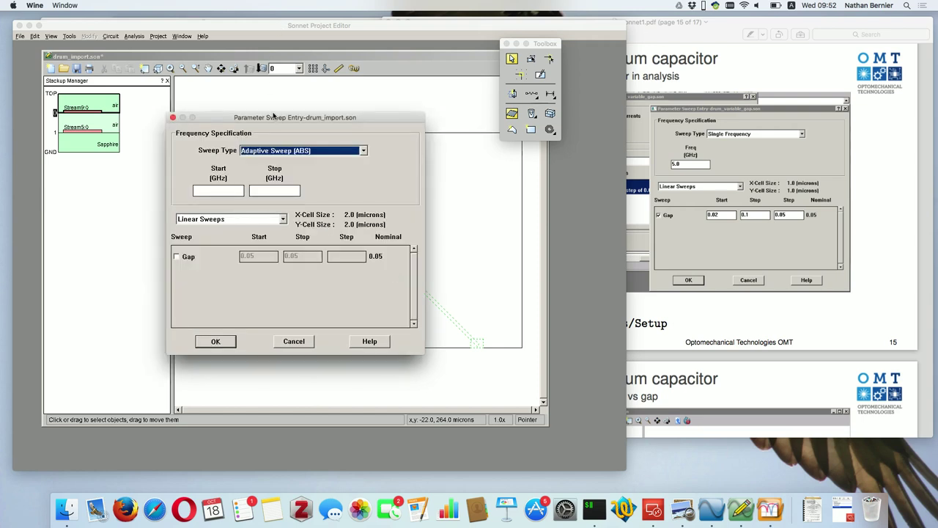
drag(275, 117, 329, 91)
click(229, 231)
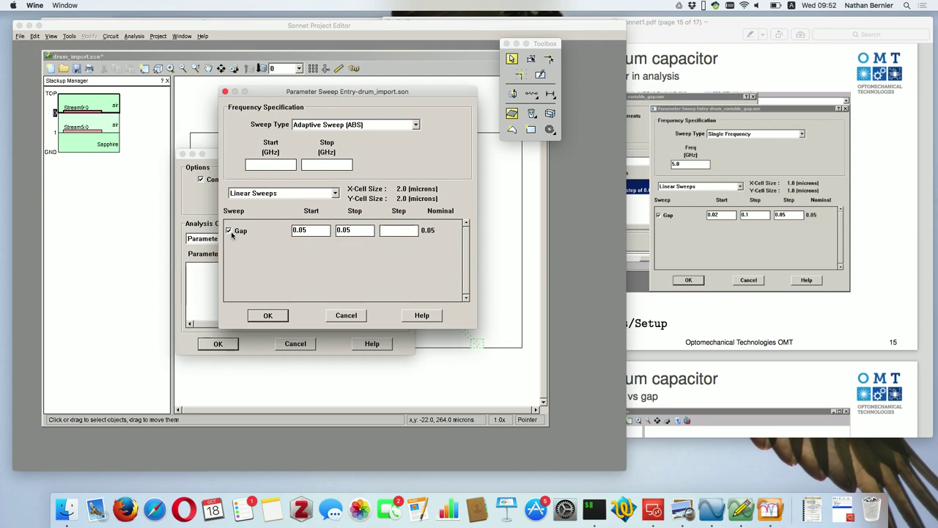
click(304, 230)
text(2)
drag(355, 231, 343, 233)
text(1)
click(405, 228)
text(0.05)
Step: Set the parameter sweep's frequency specification to Single Frequency at 5 GHz
click(383, 126)
click(384, 125)
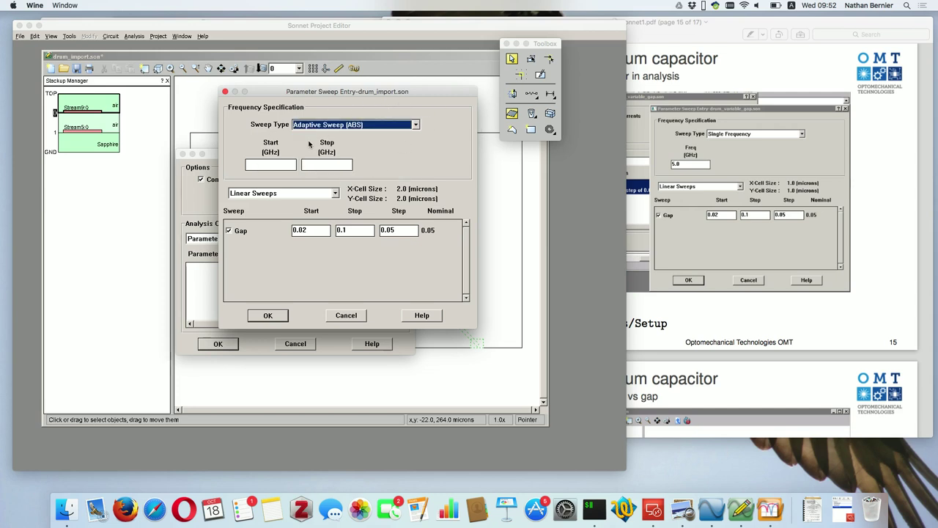
click(371, 128)
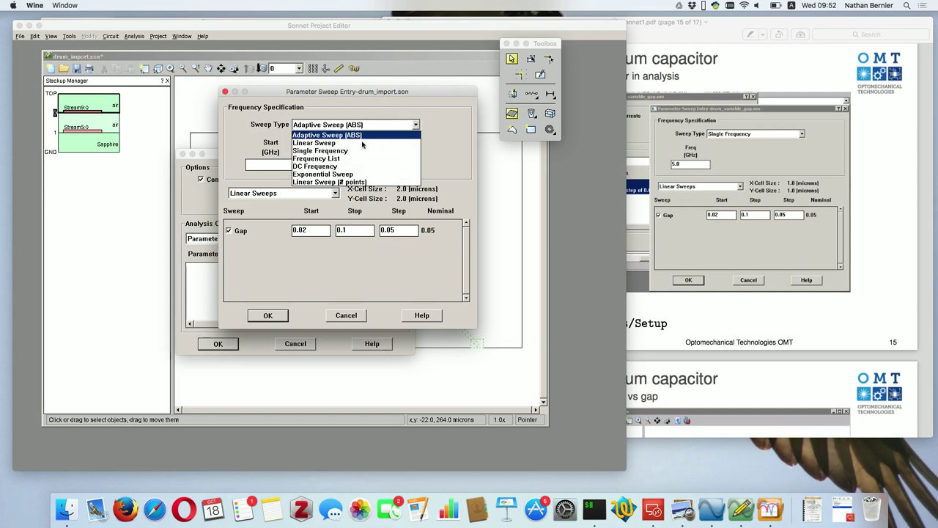
click(355, 151)
click(278, 165)
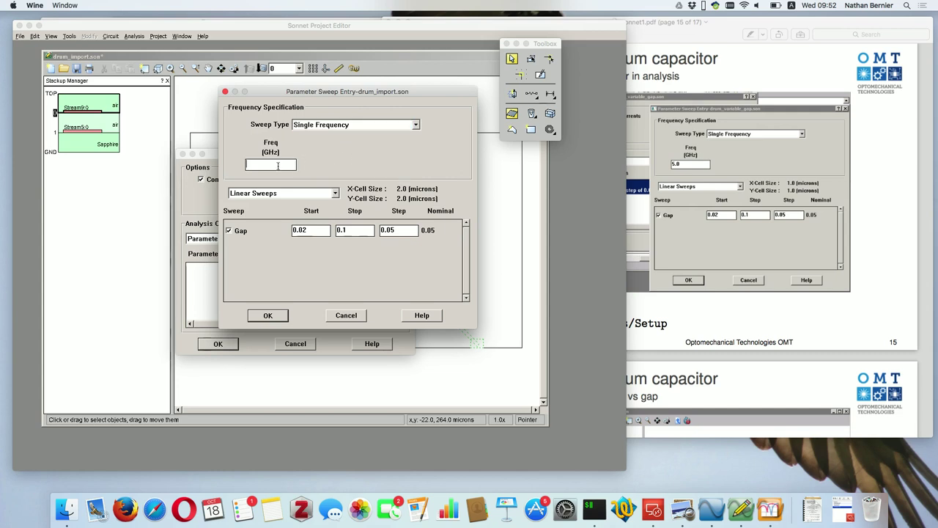
text(5)
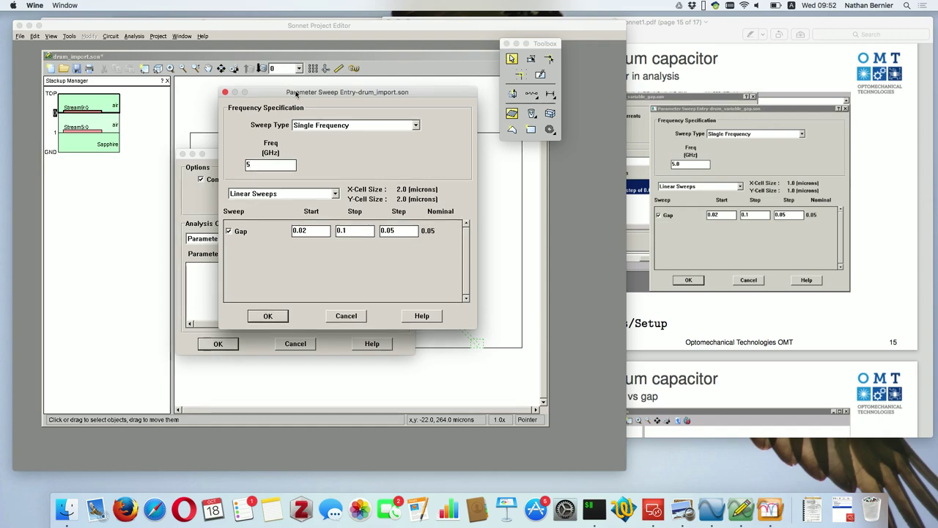
Step: Compare the sweep entry with the slide, accept it, and apply the analysis setup including current density computation
drag(297, 92, 496, 107)
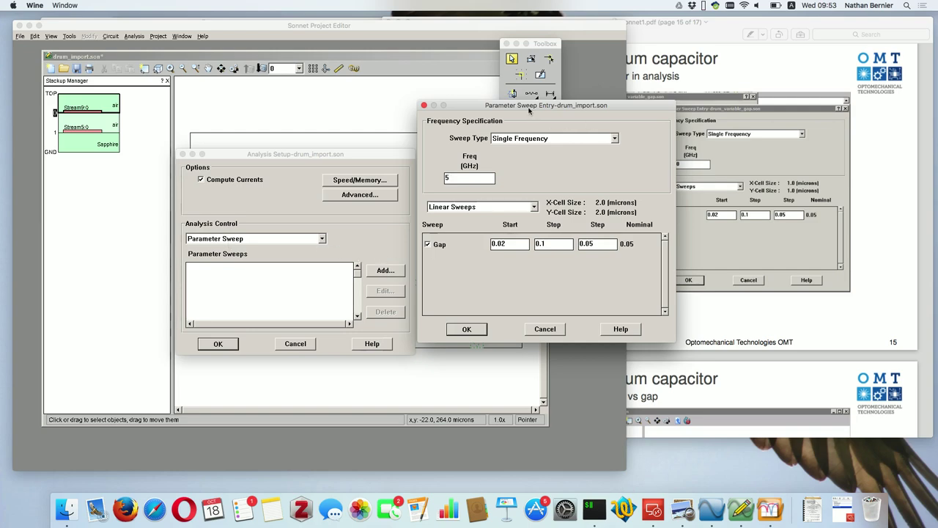
drag(533, 107, 410, 104)
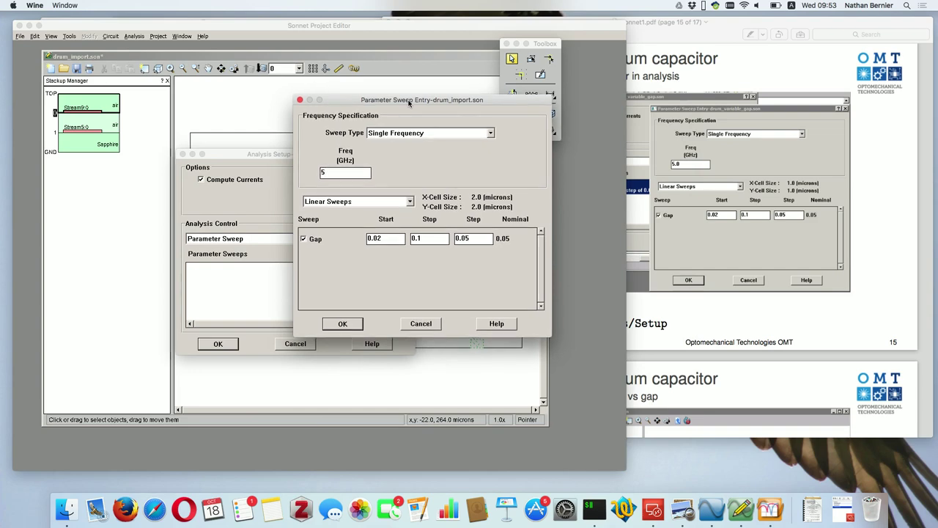
click(908, 276)
scroll(758, 289, down, 2)
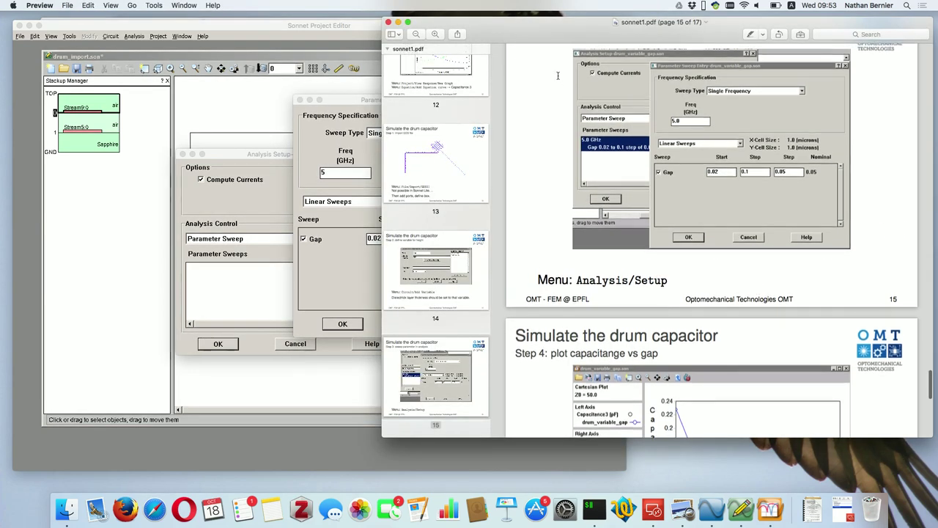
drag(549, 26, 660, 34)
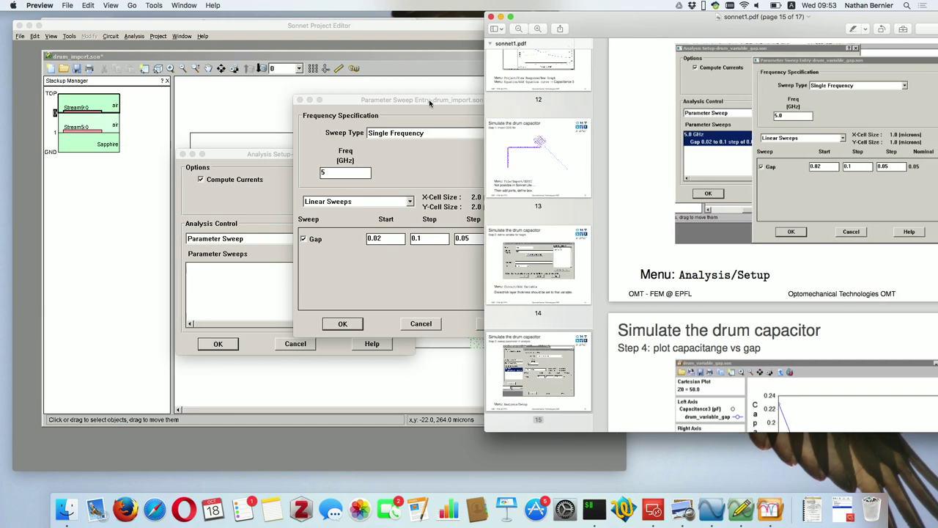
drag(431, 104, 378, 126)
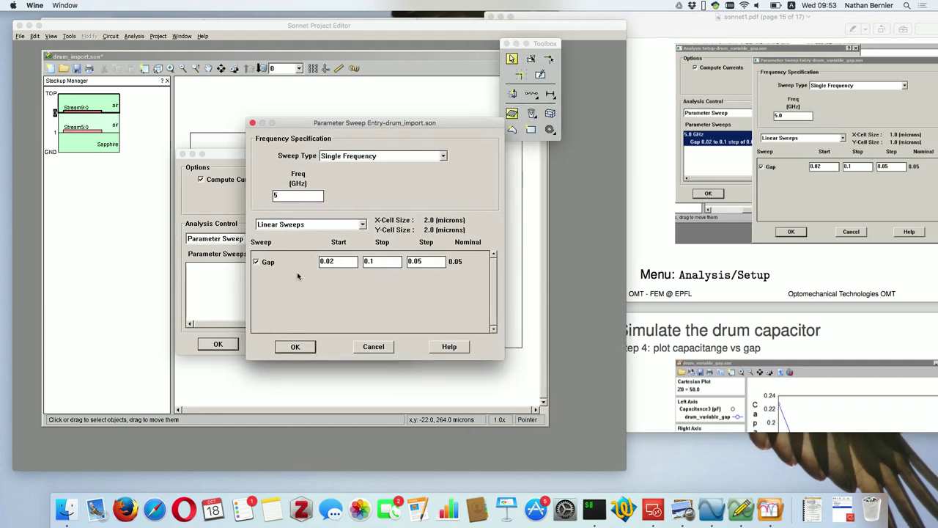
click(295, 348)
click(295, 348)
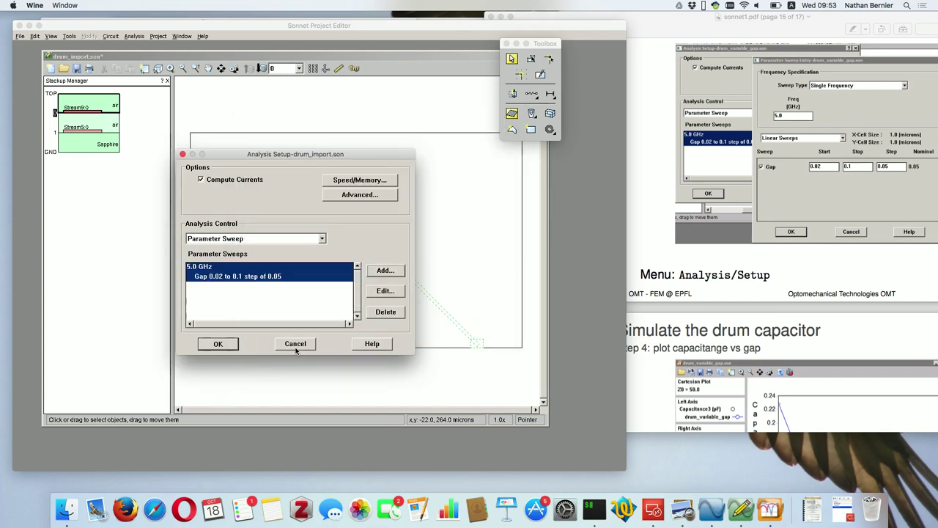
click(218, 344)
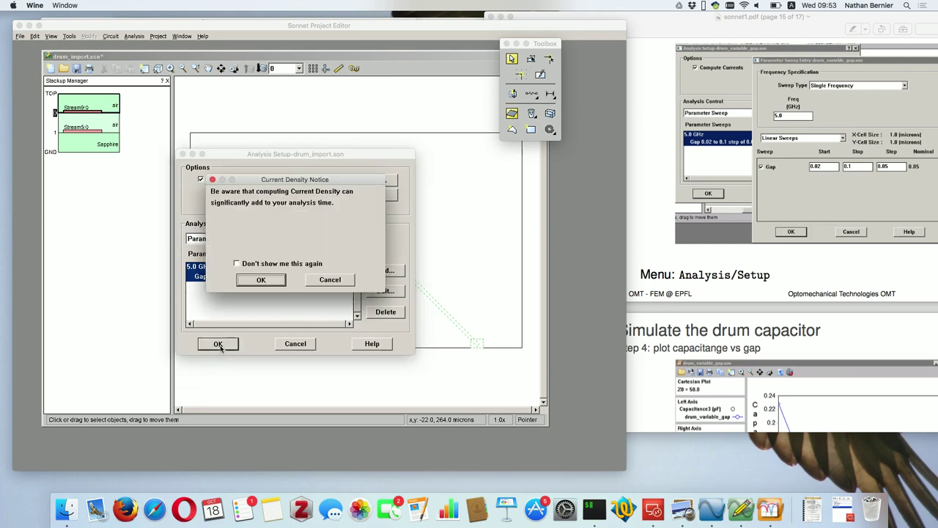
click(261, 280)
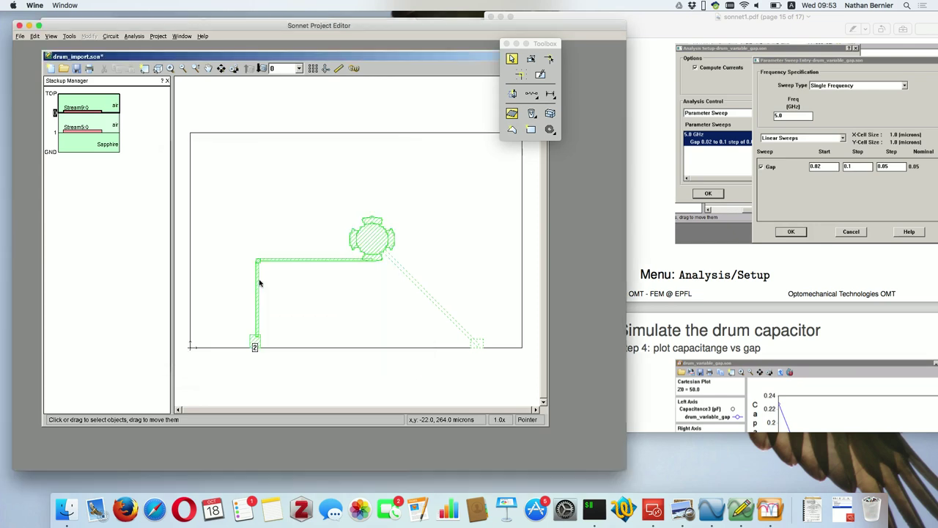
Step: Save the drum_import.son project
click(53, 36)
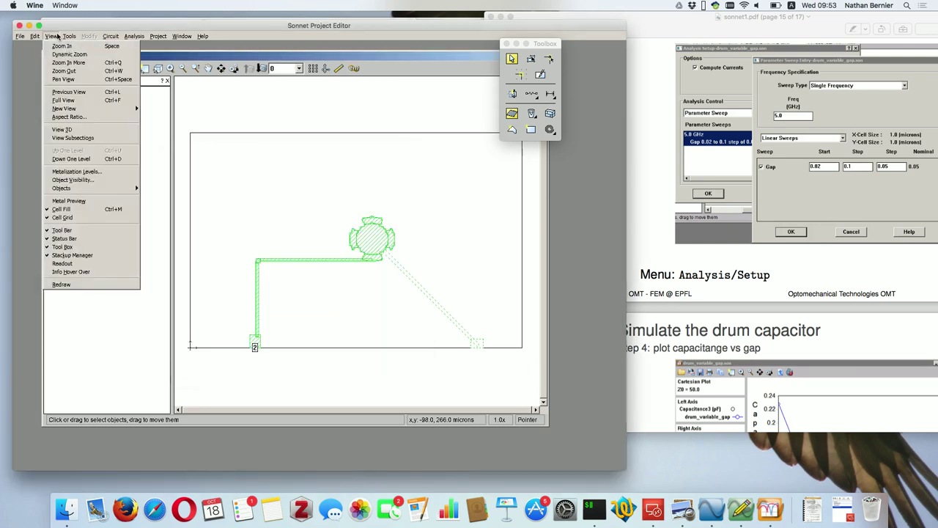
click(53, 36)
click(53, 36)
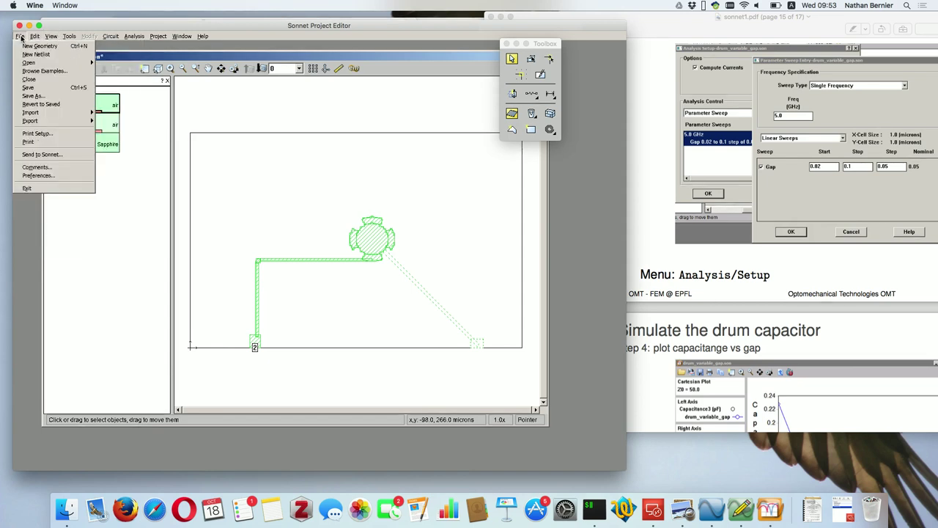
click(29, 89)
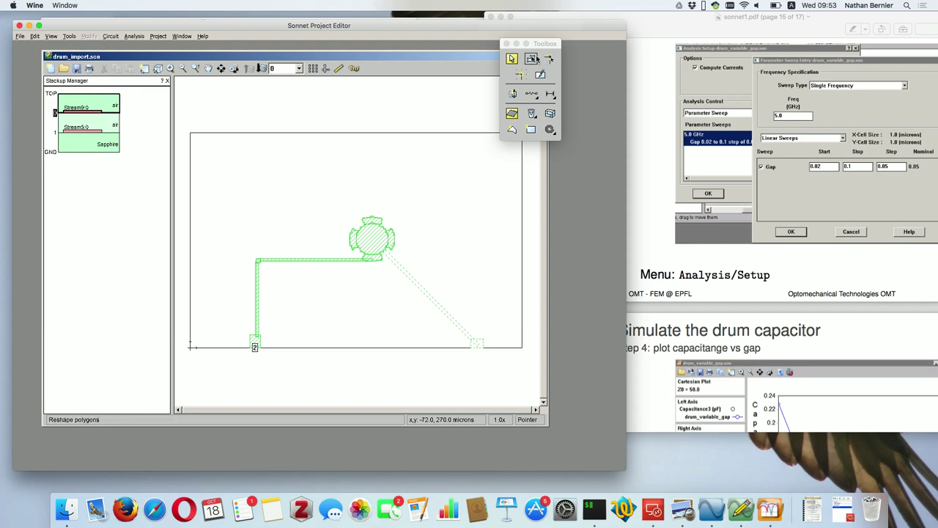
Step: Estimate the memory needed for the drum_import.son analysis with Fine/Edge Meshing in the speed/memory control
drag(543, 45, 609, 72)
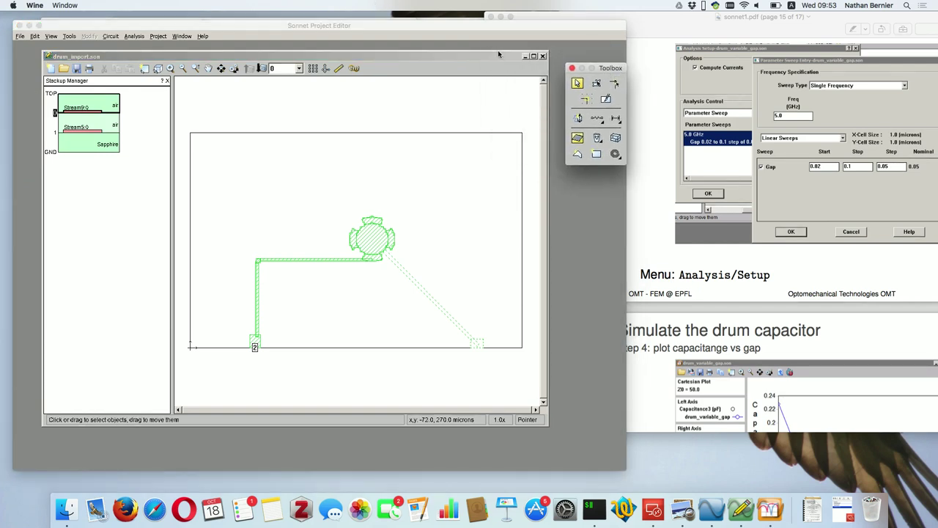
click(134, 36)
mouse_move(160, 41)
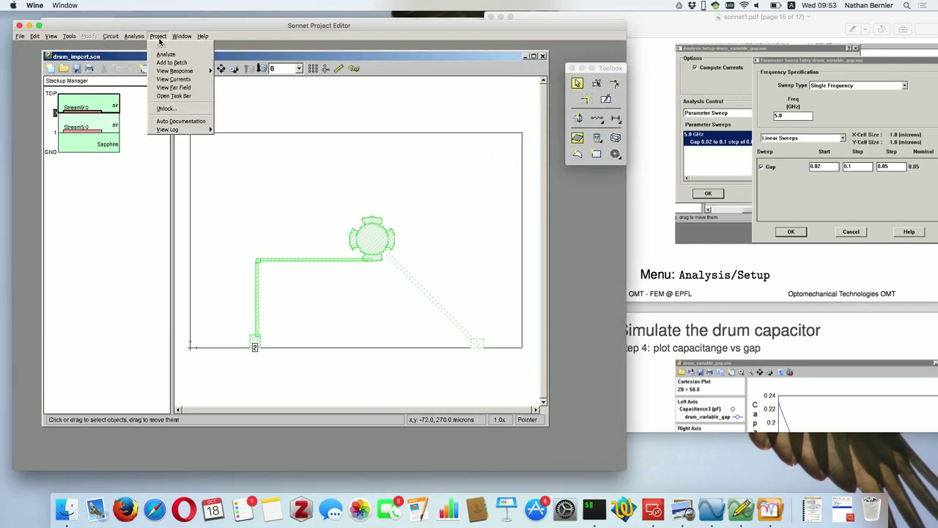
click(143, 46)
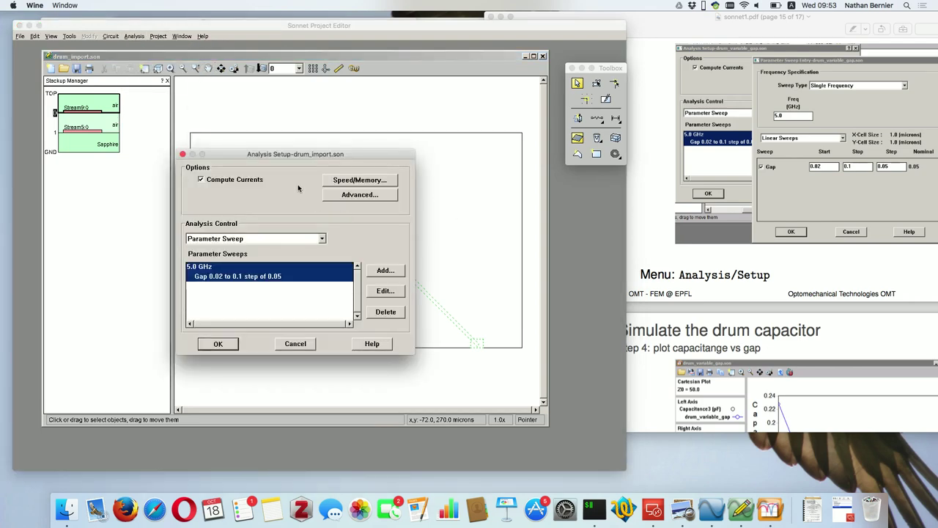
drag(309, 158, 420, 171)
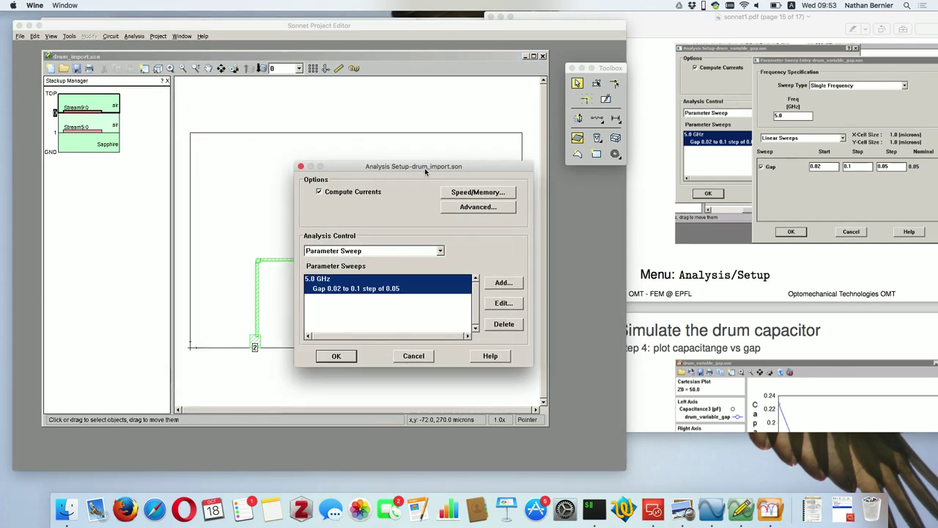
click(466, 195)
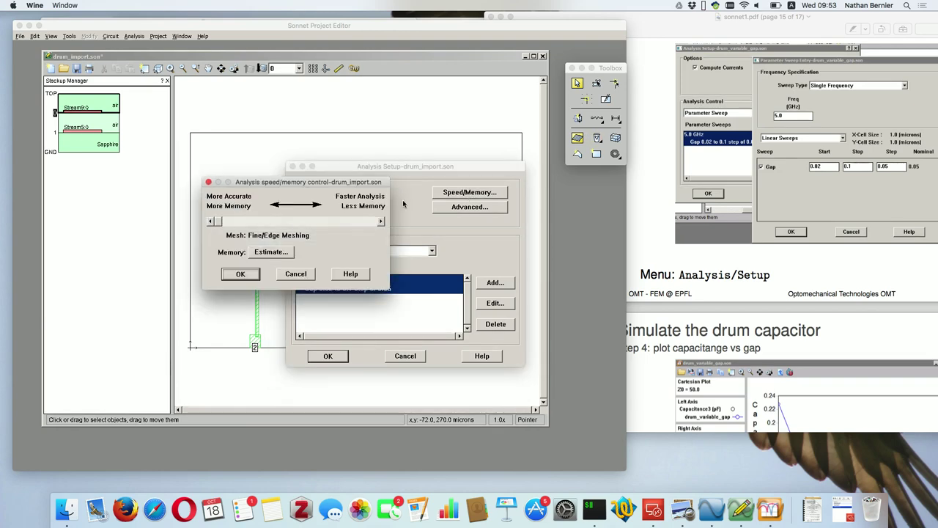
click(269, 252)
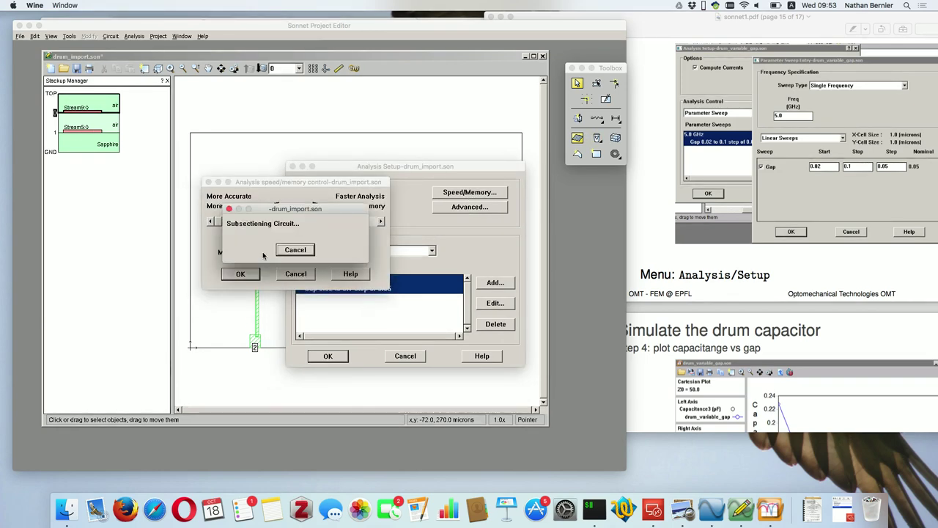
drag(268, 141, 505, 104)
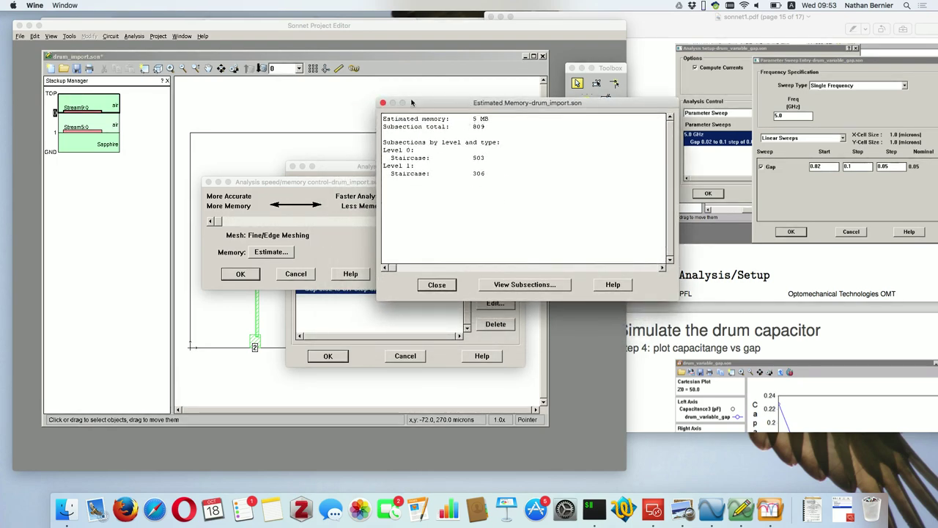
click(382, 104)
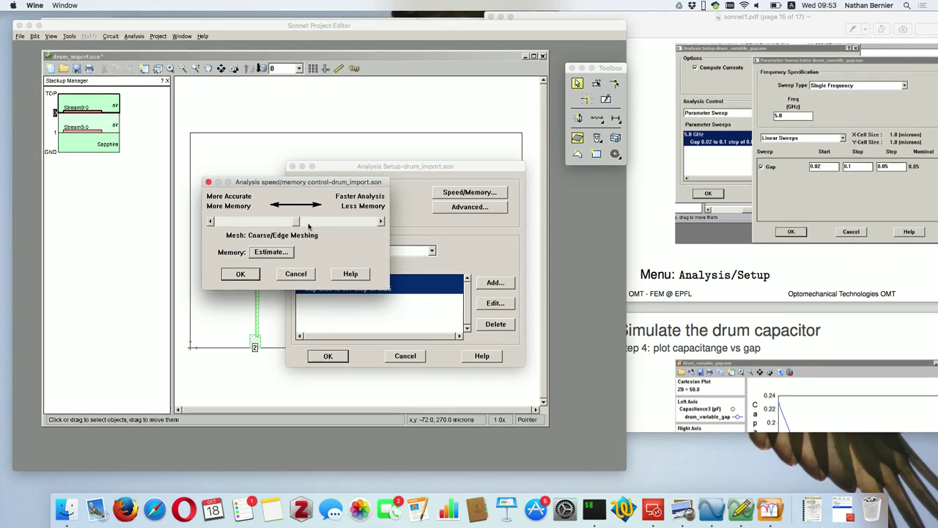
Step: Estimate the analysis memory with Coarse/Edge Meshing to compare it with the finer mesh setting
click(280, 255)
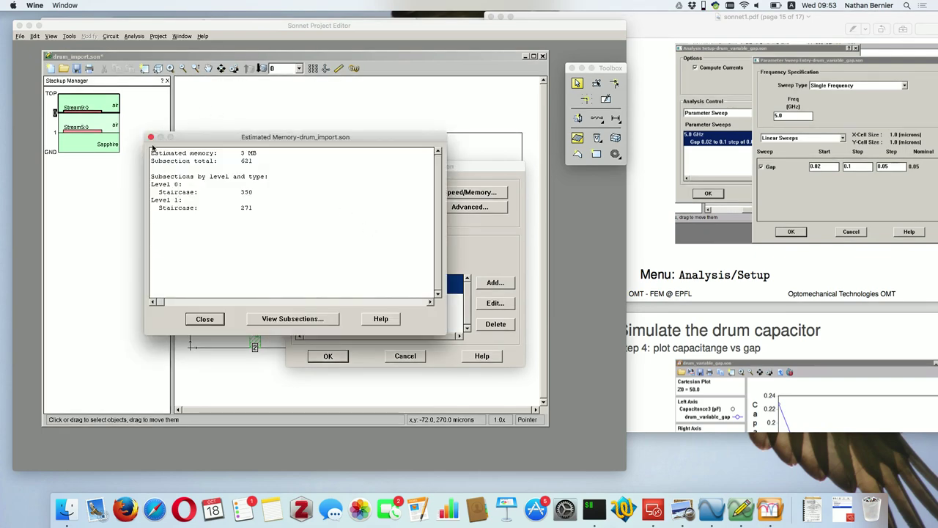
click(150, 137)
click(280, 252)
click(151, 137)
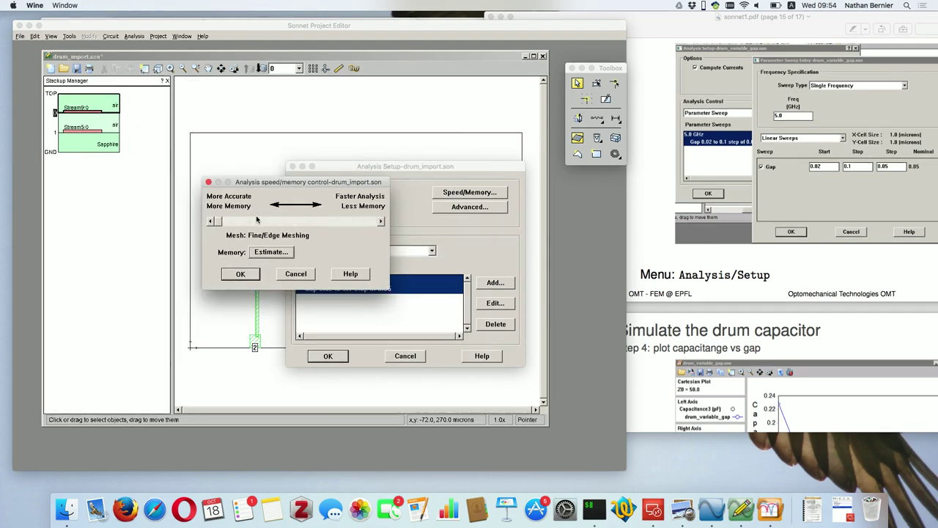
Step: Estimate memory again with Fine/Edge Meshing and inspect the meshed subsections on levels 0 and 1
click(272, 252)
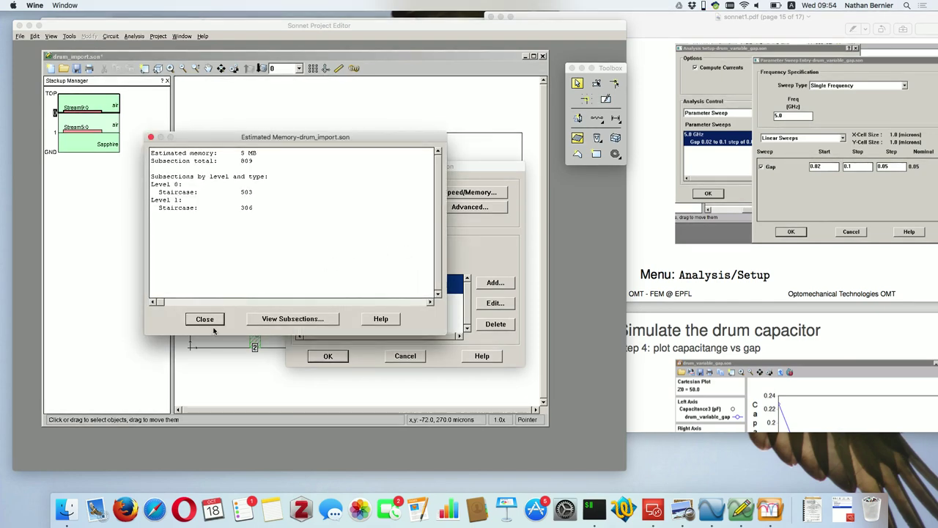
click(299, 320)
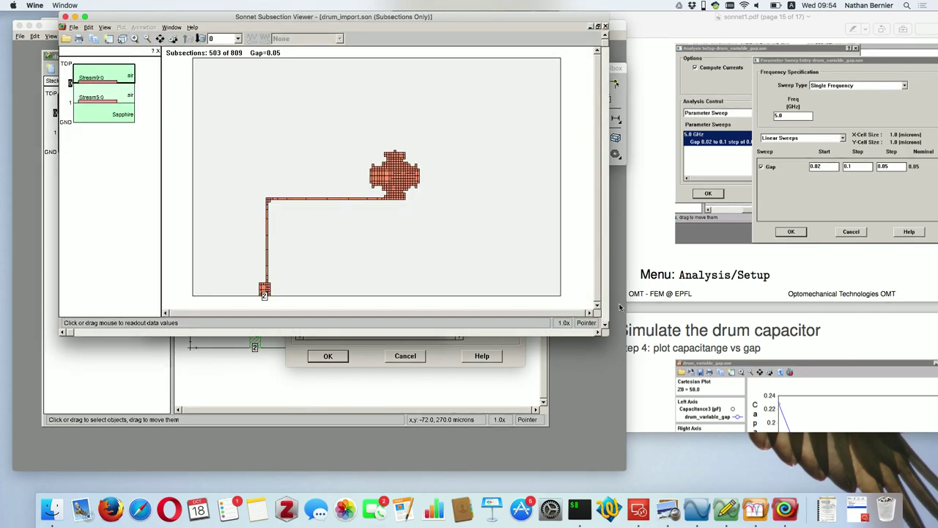
drag(603, 333, 724, 456)
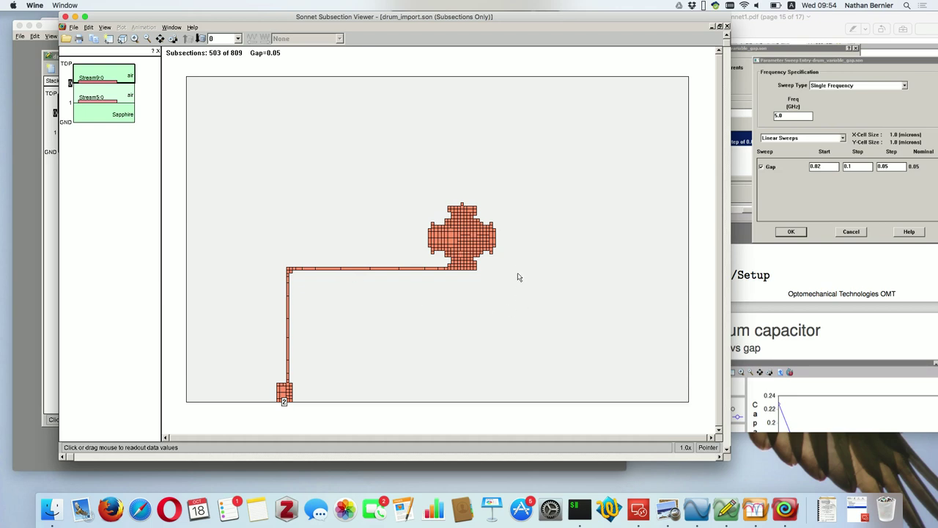
click(93, 73)
click(97, 97)
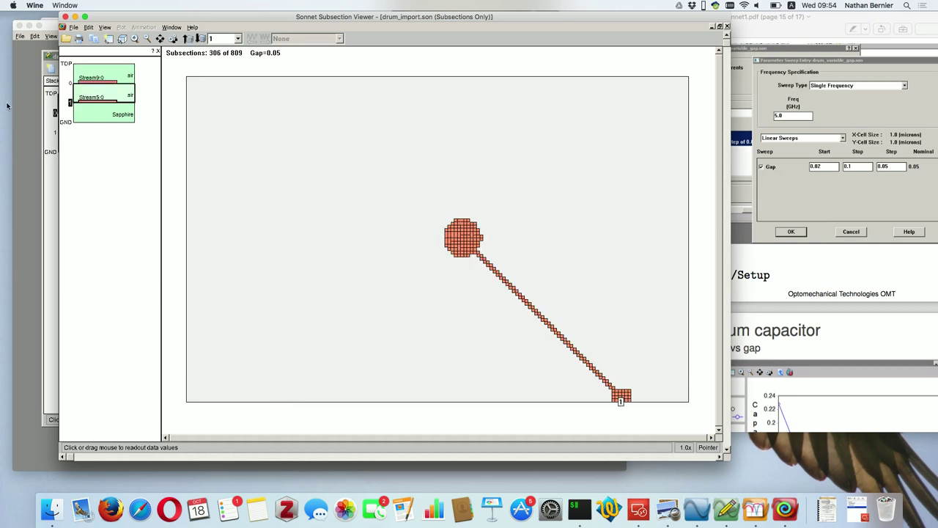
click(65, 17)
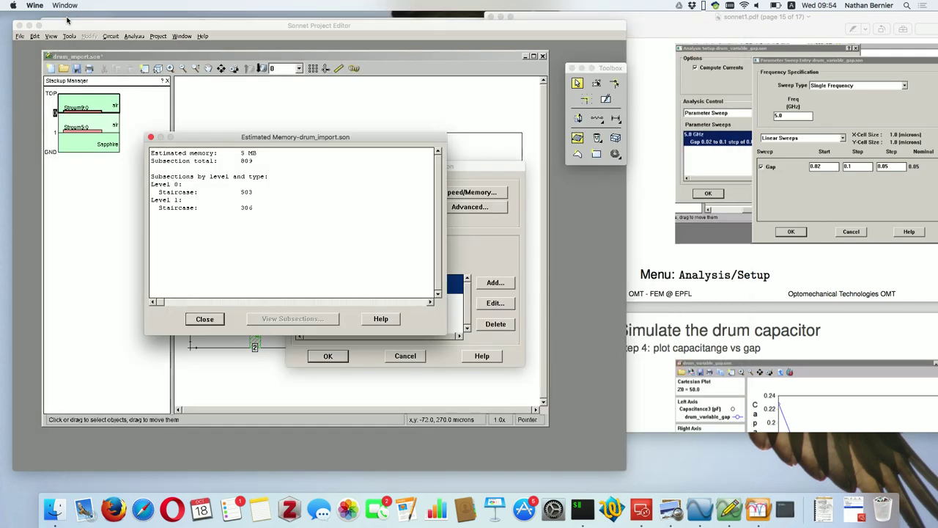
click(207, 319)
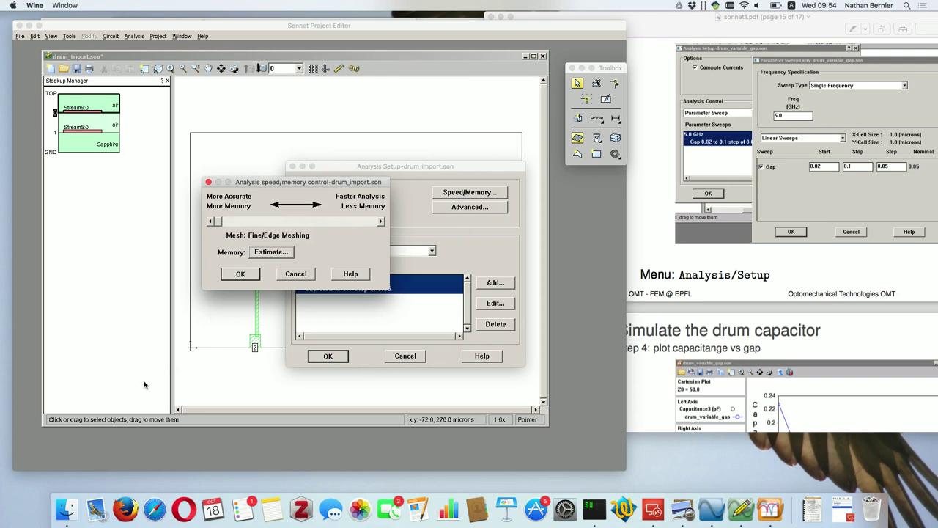
Step: Recheck the memory estimate, then accept Fine/Edge Meshing and the analysis setup
click(257, 252)
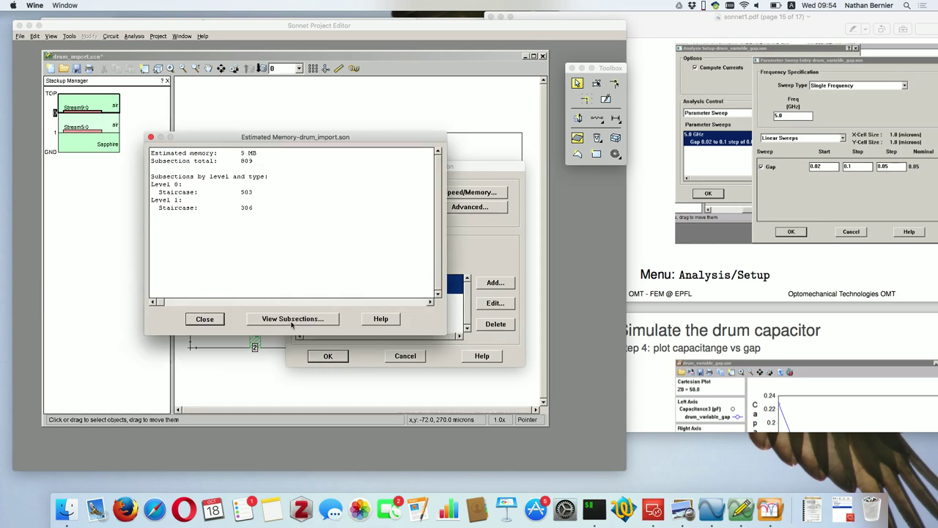
click(217, 324)
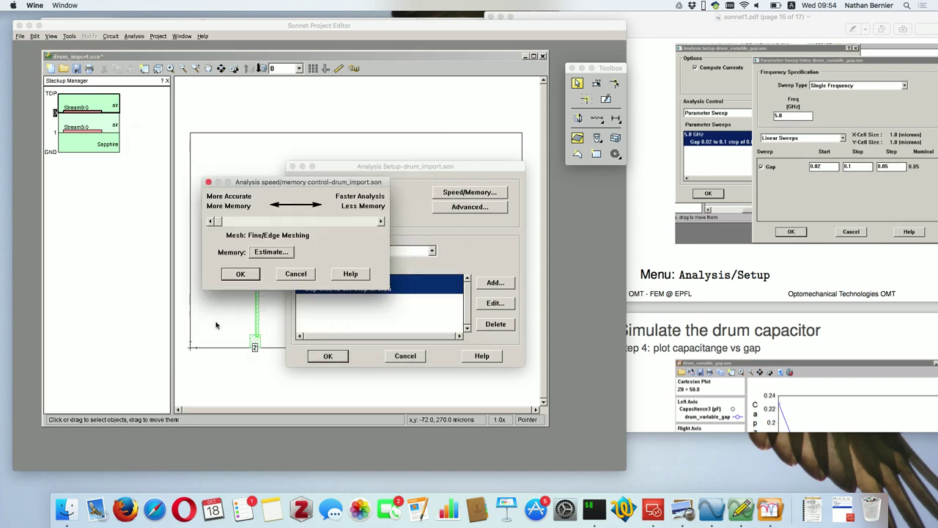
click(237, 272)
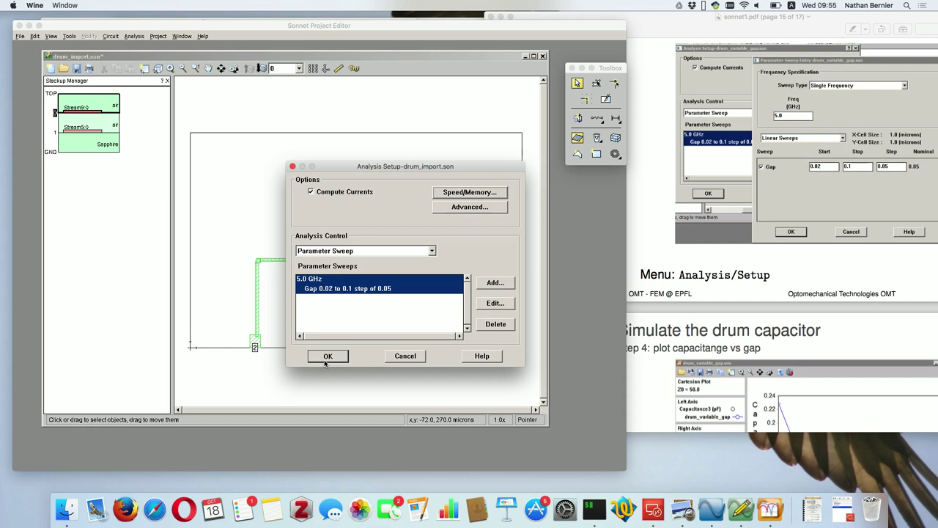
click(327, 356)
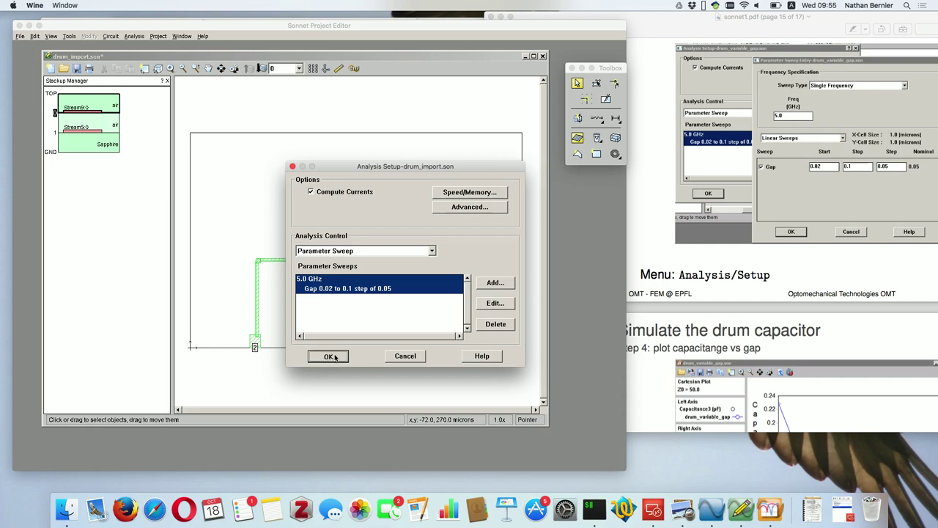
Step: Review the cell size and box size in the box settings, keeping the existing values
click(124, 39)
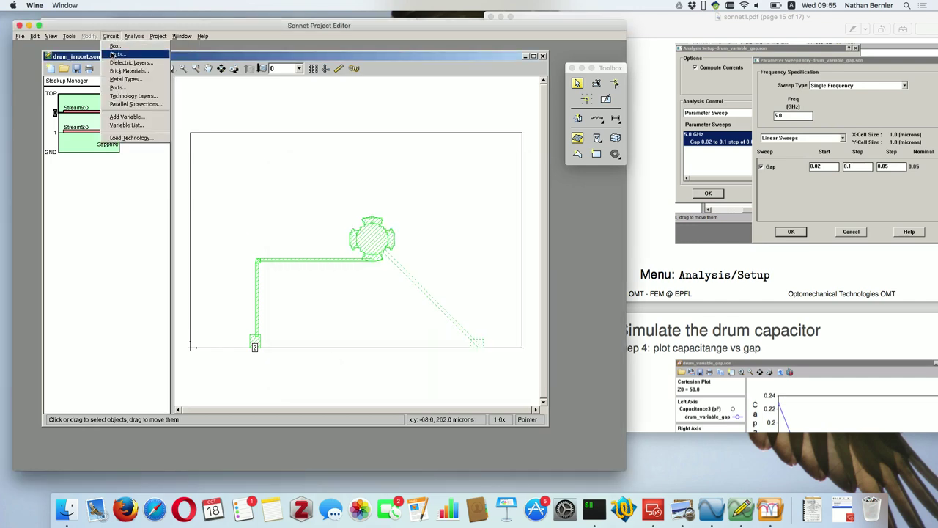
click(115, 45)
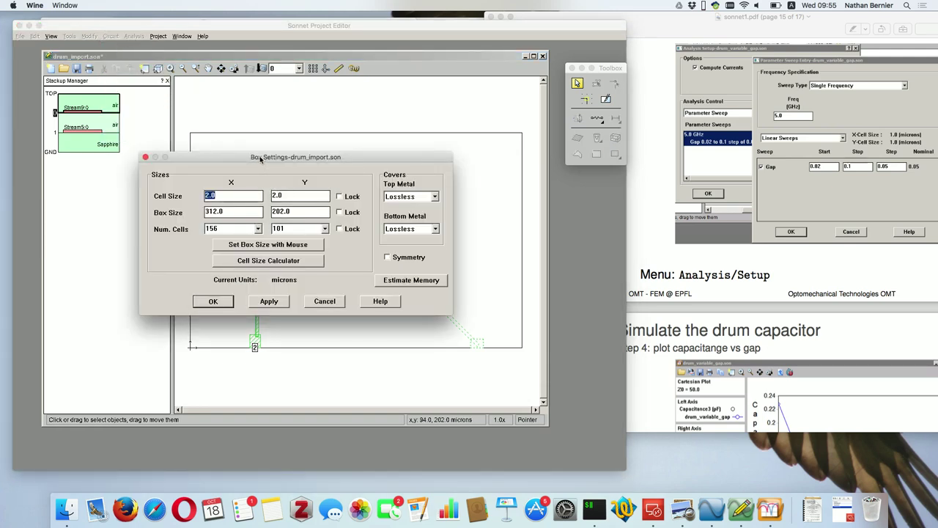
drag(260, 156, 368, 136)
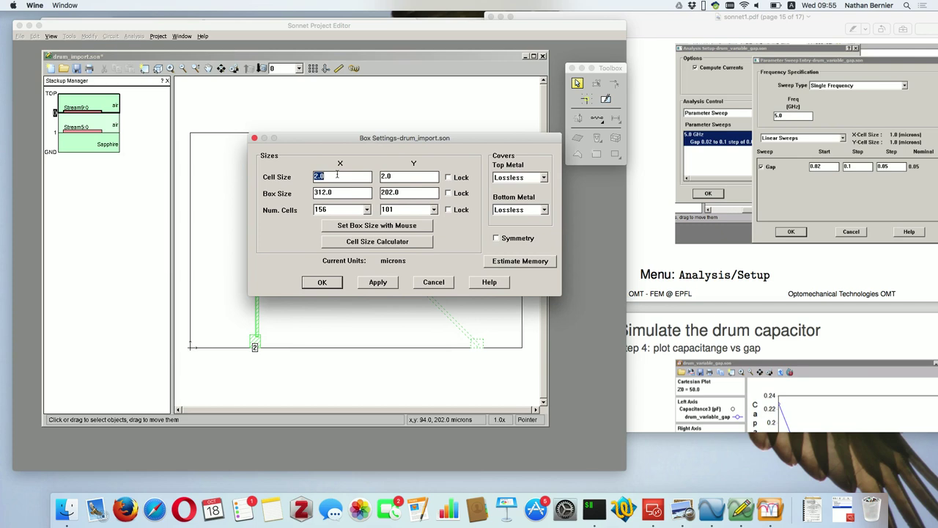
click(321, 283)
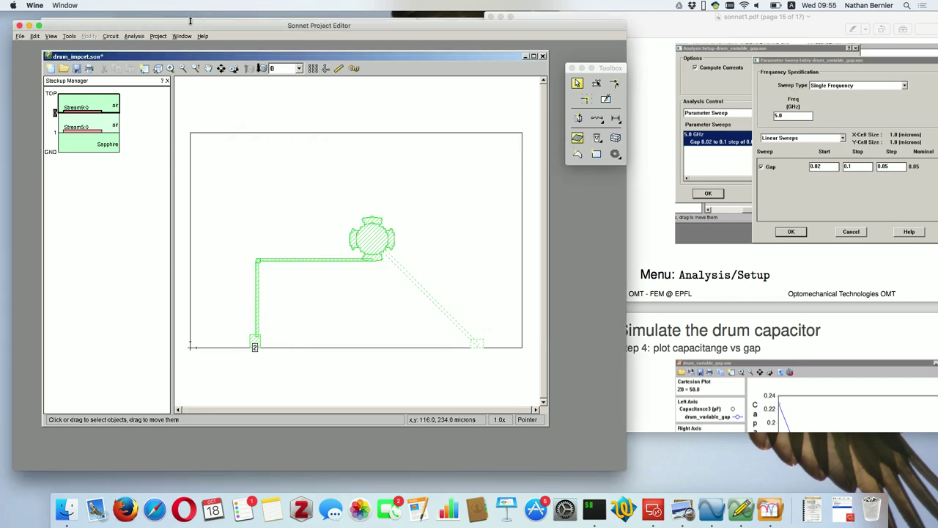
Step: Save drum_import.son and run its analysis over the Gap parameter sweep, closing the analysis monitor when it finishes
click(158, 36)
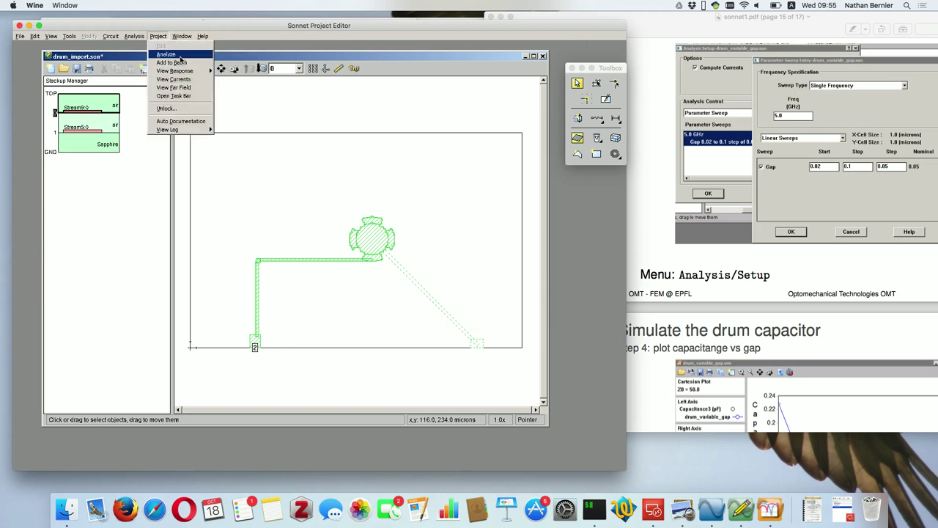
click(169, 54)
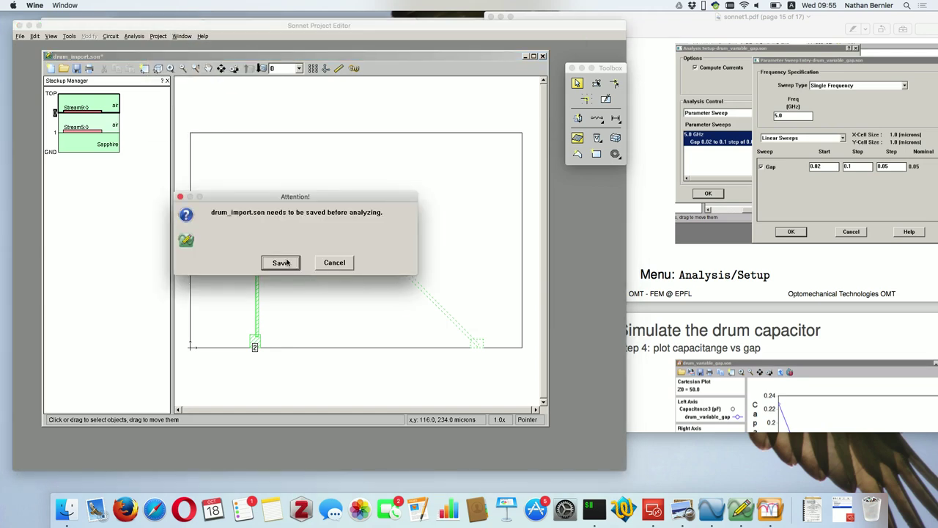
click(286, 264)
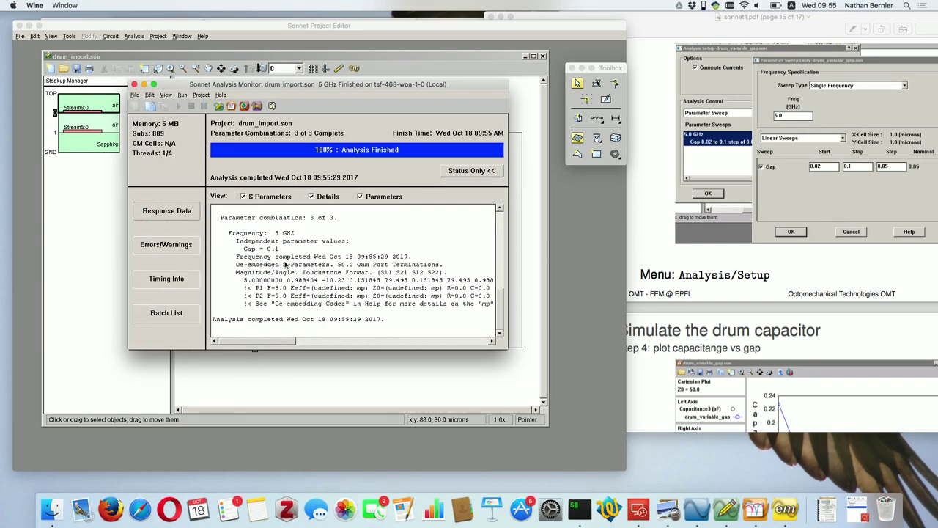
click(134, 86)
Step: Open the drum_import response in a new graph and arrange the response viewer window beside the slides
click(158, 36)
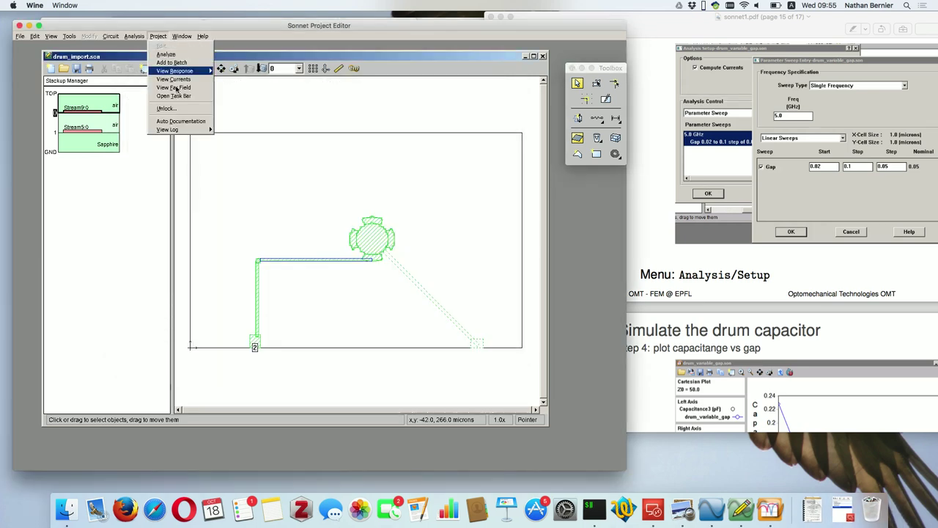
mouse_move(197, 73)
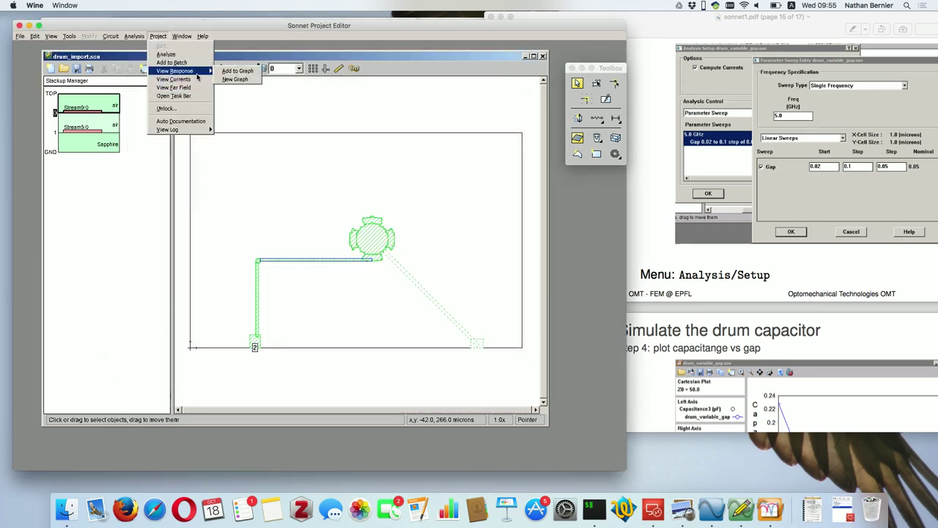
click(236, 79)
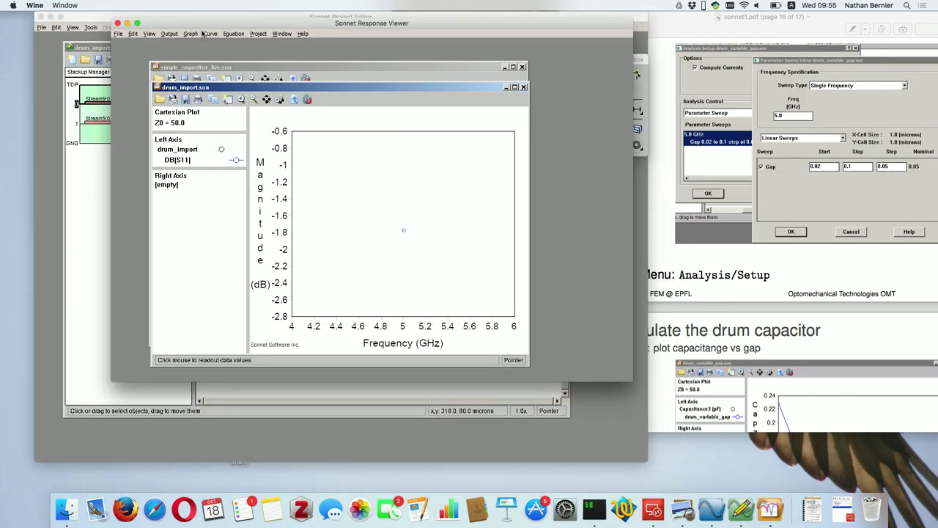
drag(211, 28, 194, 41)
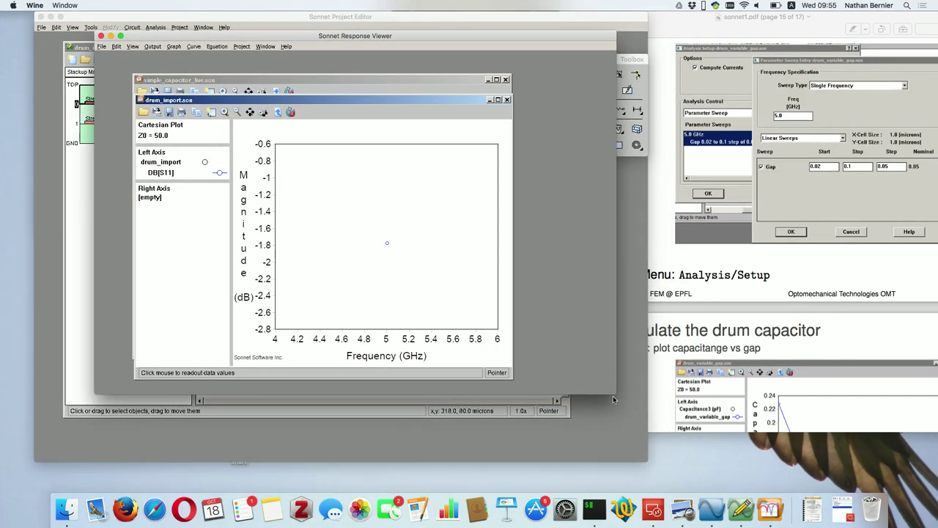
drag(613, 399, 627, 425)
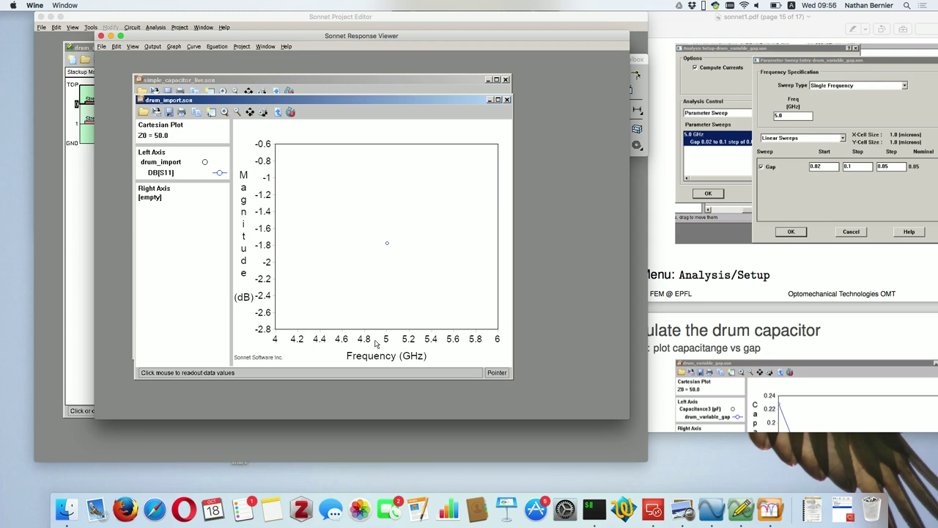
Step: Set the drum_import response graph to plot over Parameter instead of frequency
click(171, 46)
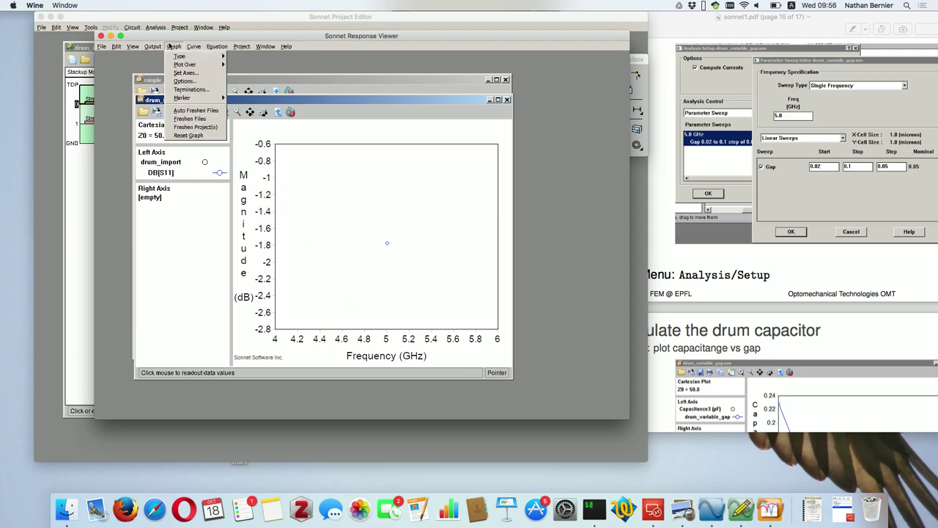
mouse_move(185, 68)
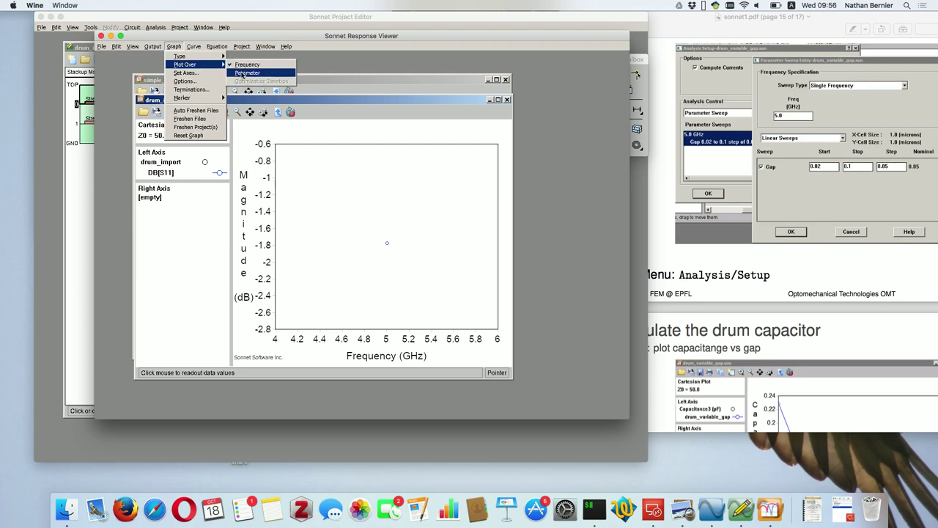
click(244, 74)
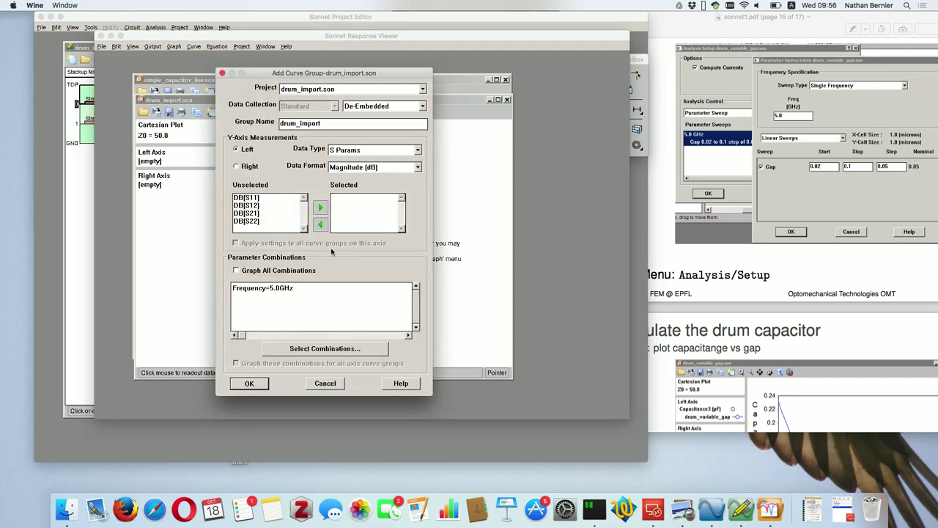
Step: Plot the DB[S12] magnitude of drum_import on the graph's left axis
click(271, 208)
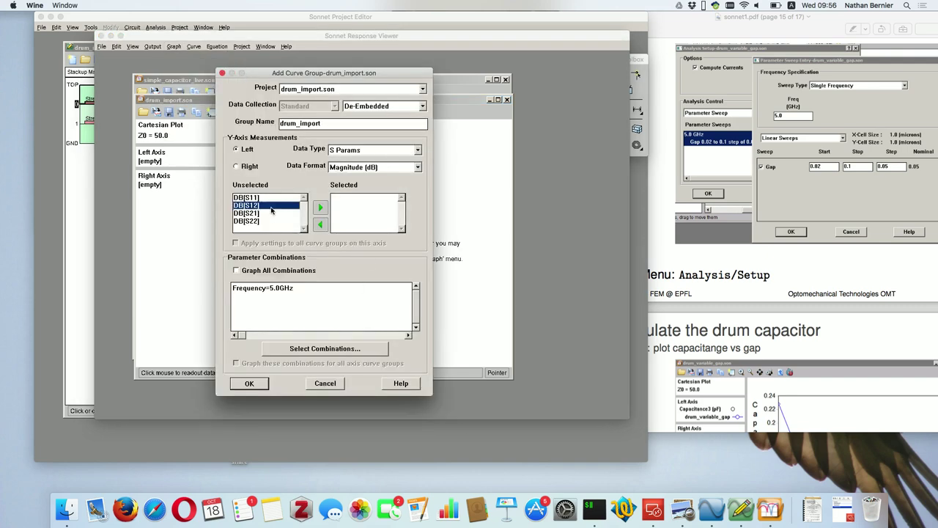
click(321, 208)
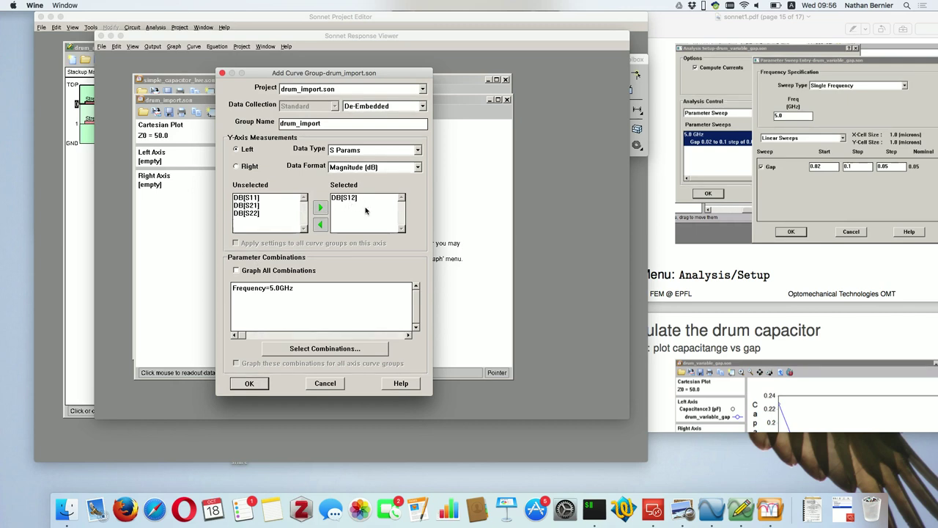
click(249, 383)
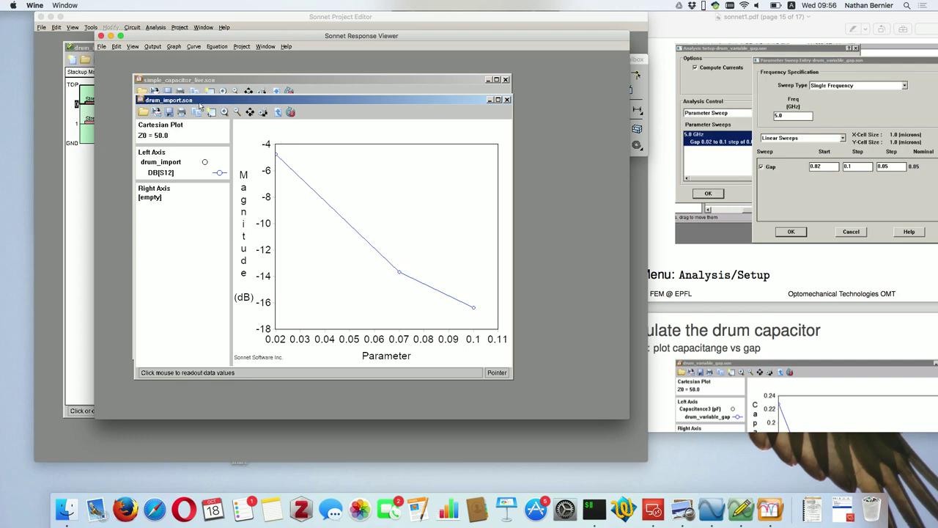
Step: Add a Capacitance3 (pF) equation curve for drum_import on the left axis, replacing the S-parameter curve
click(217, 47)
click(220, 57)
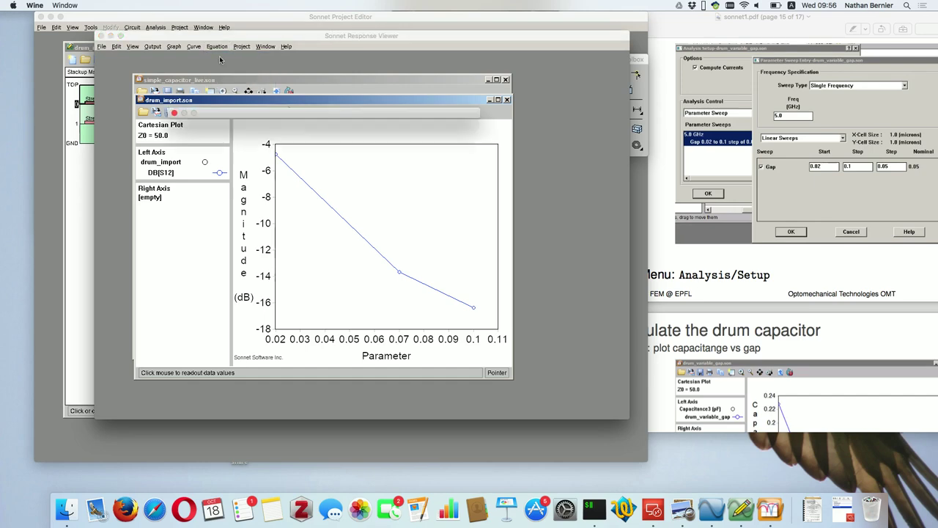
click(259, 140)
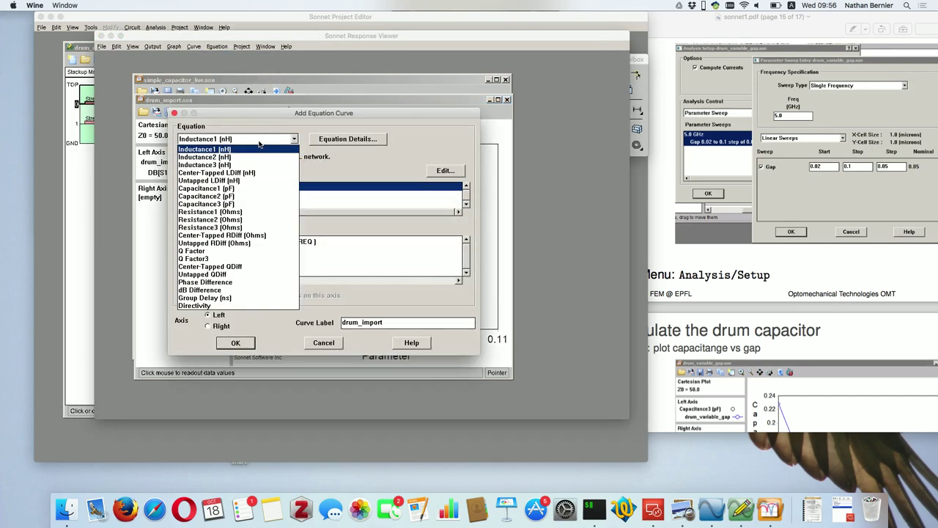
click(237, 204)
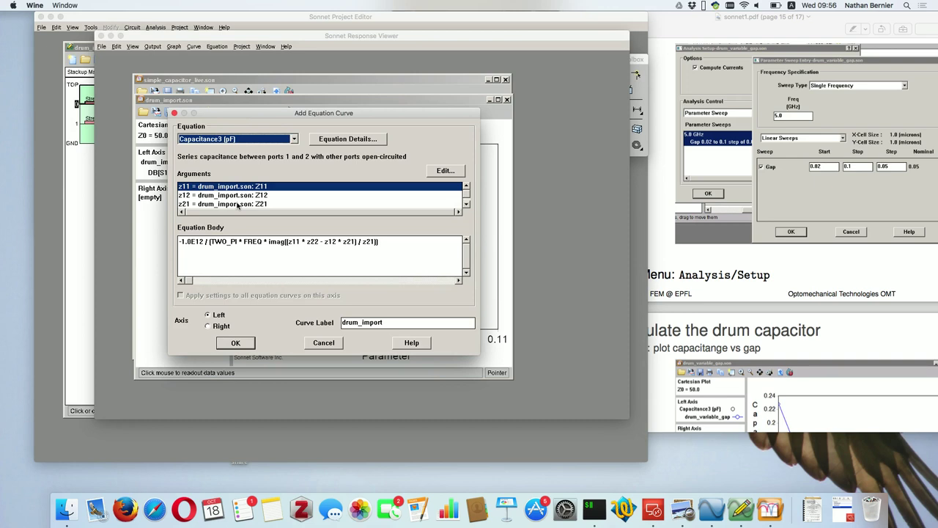
click(234, 344)
click(289, 283)
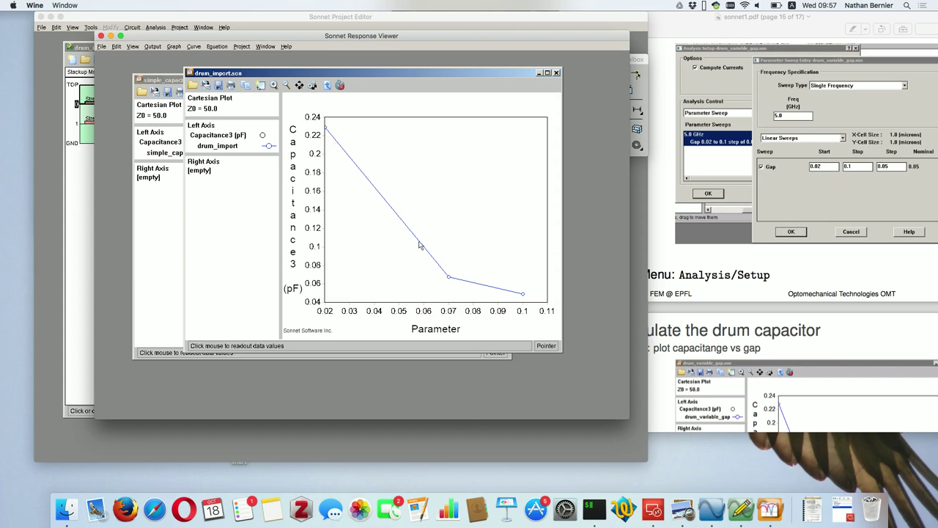
Step: Bring the drum_import geometry to the front and return to its capacitance graph
click(74, 237)
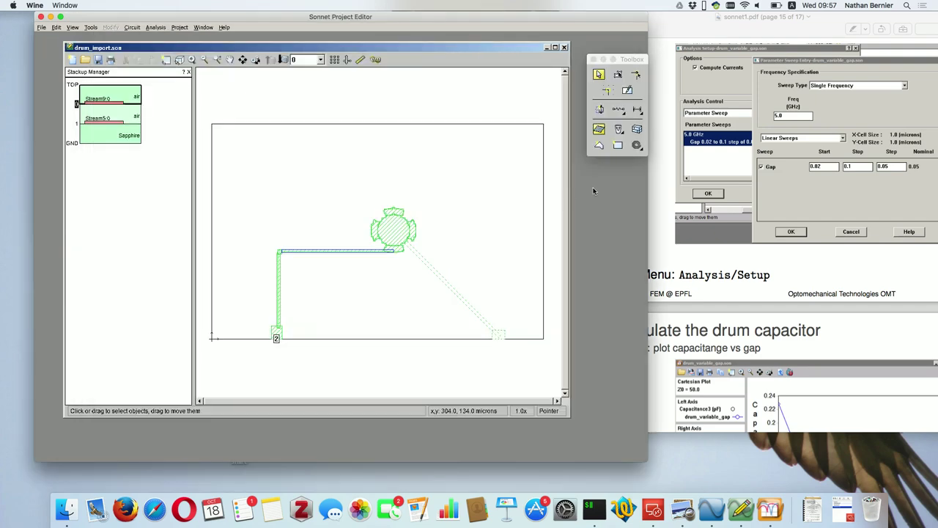
key(ctrl+Up)
click(534, 136)
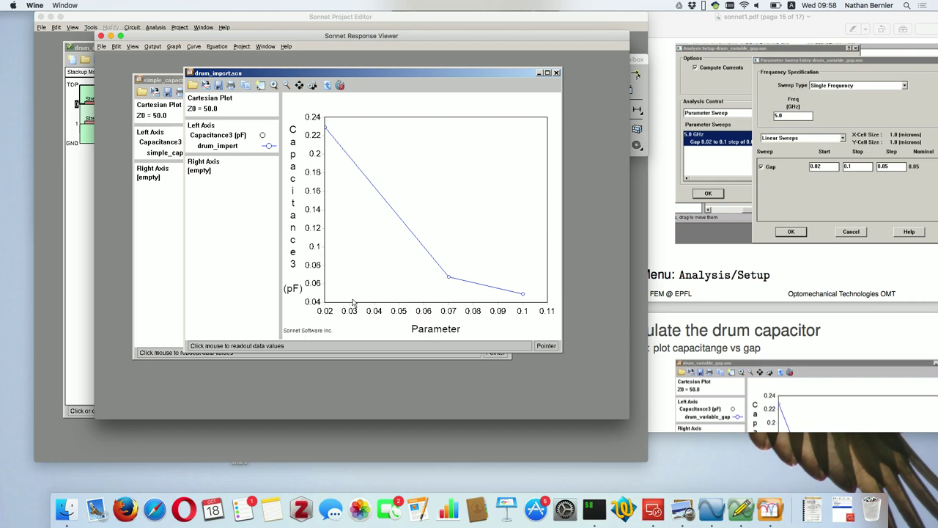
Step: Switch to sonnet1.pdf in Preview, move its window fully into view and read the Exercises slide on page 17
click(676, 195)
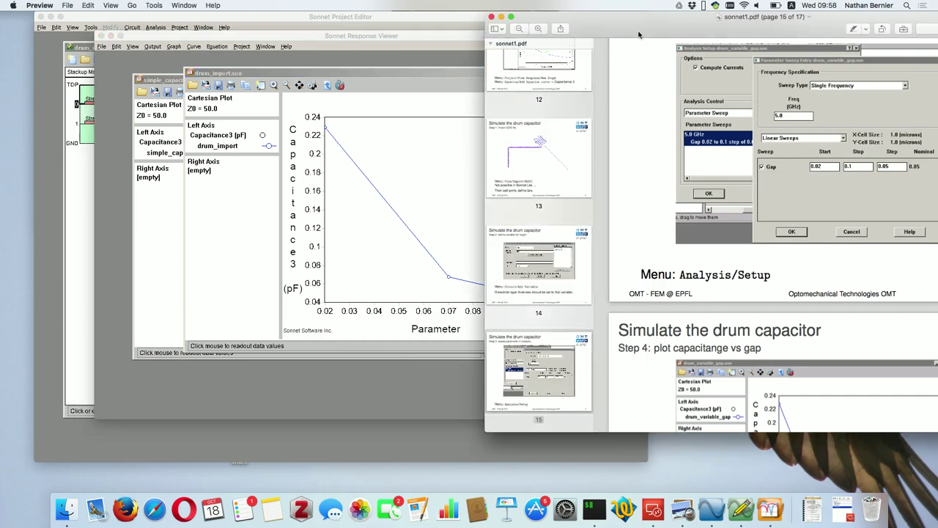
drag(639, 35, 443, 35)
scroll(562, 194, down, 8)
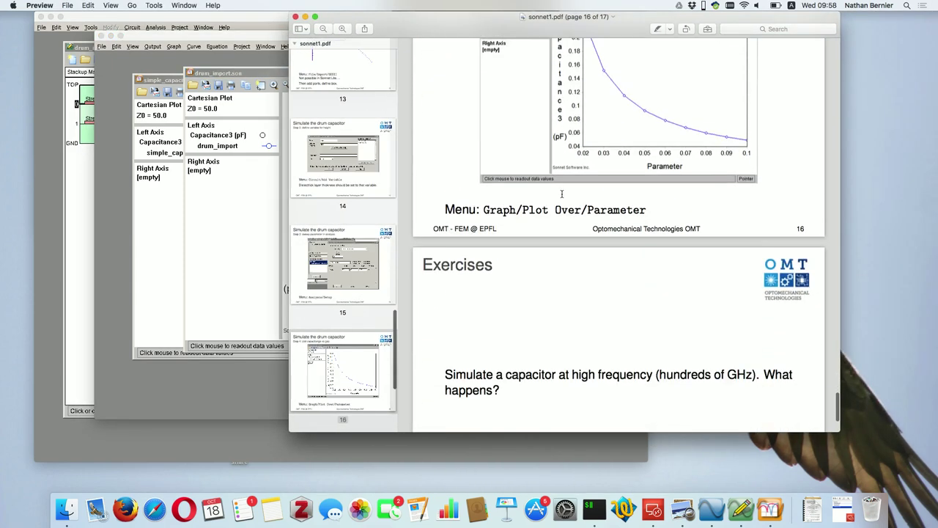
scroll(562, 193, down, 4)
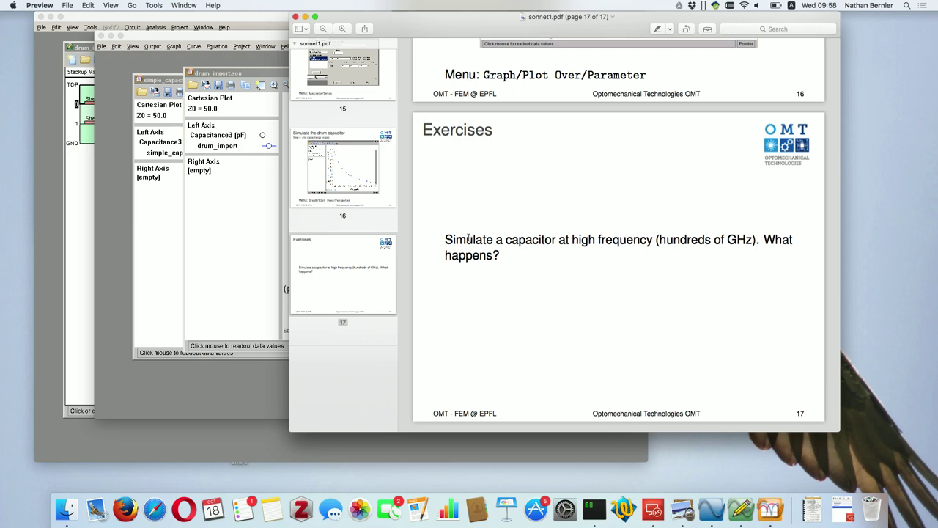
drag(447, 237, 496, 260)
click(530, 277)
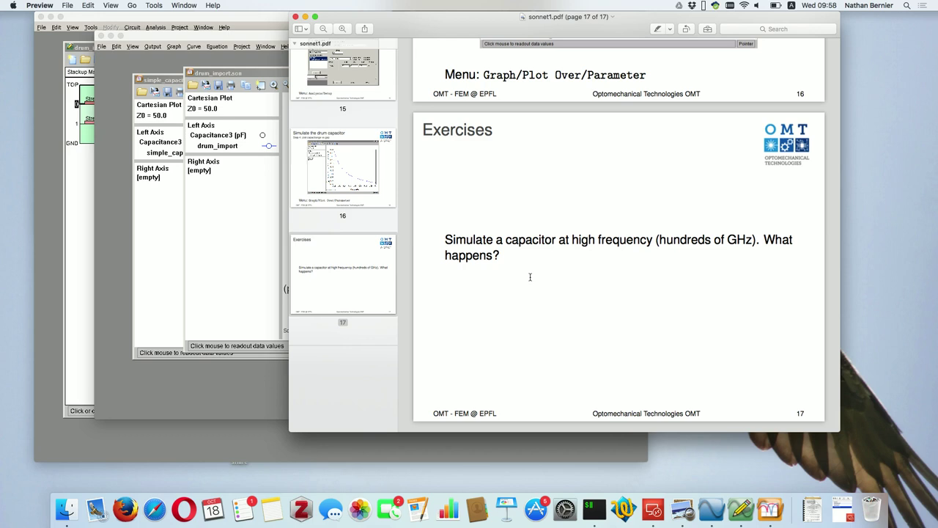
drag(437, 230, 509, 292)
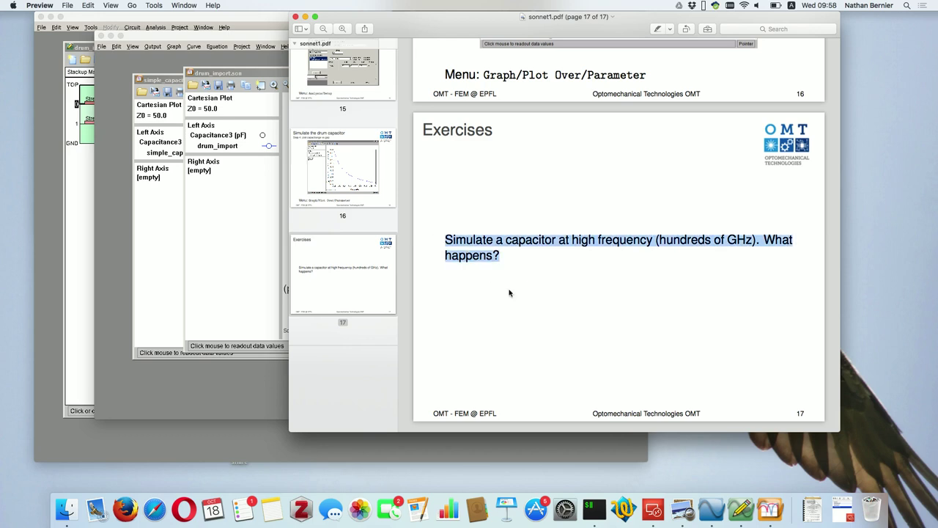
click(509, 293)
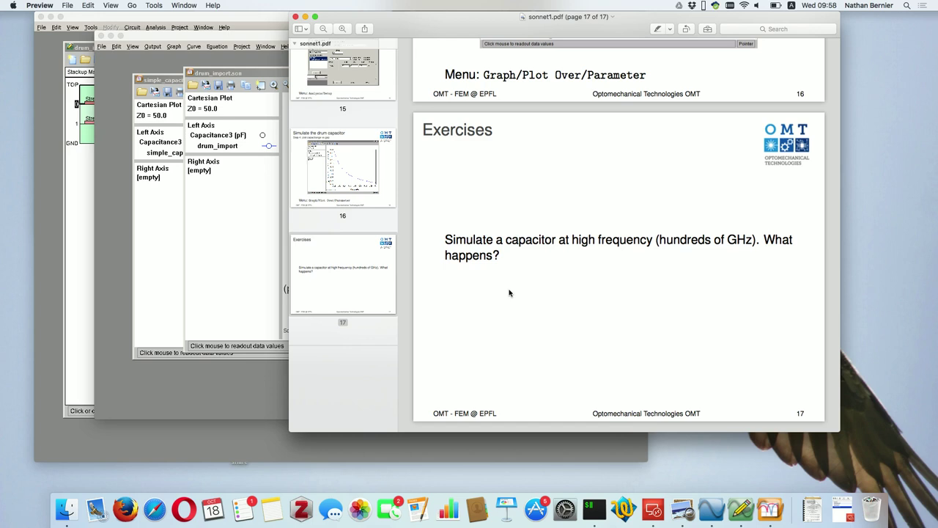
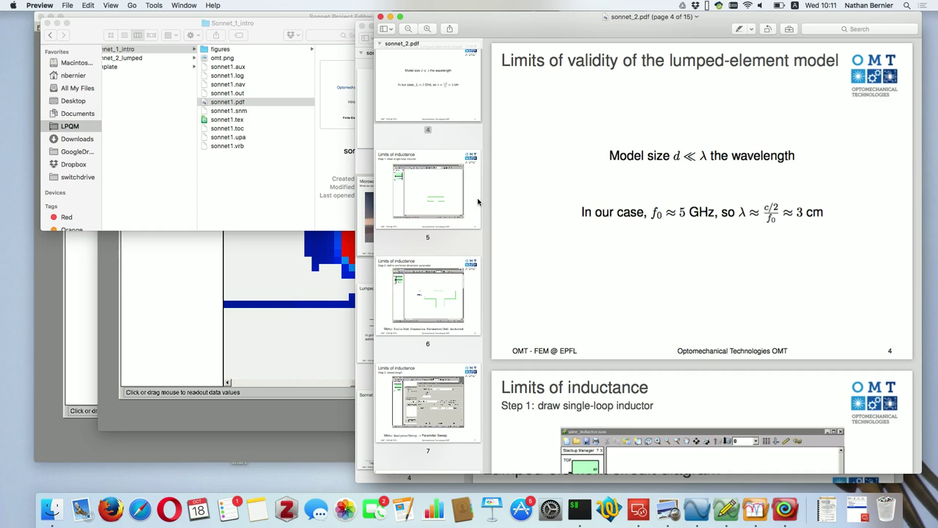
Step: Examine the single-loop inductor slide on page 5 of sonnet_2.pdf and switch to the Sonnet Project Editor
scroll(544, 361, down, 5)
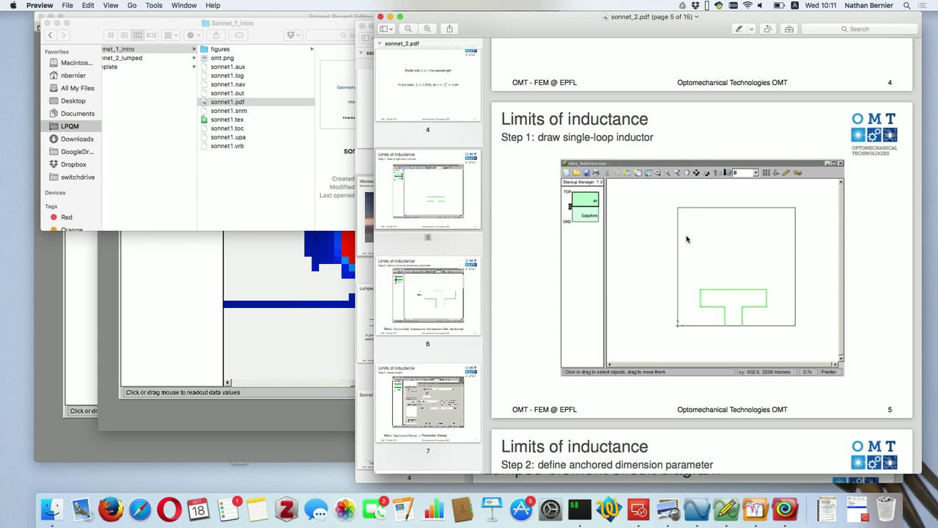
key(ctrl+Up)
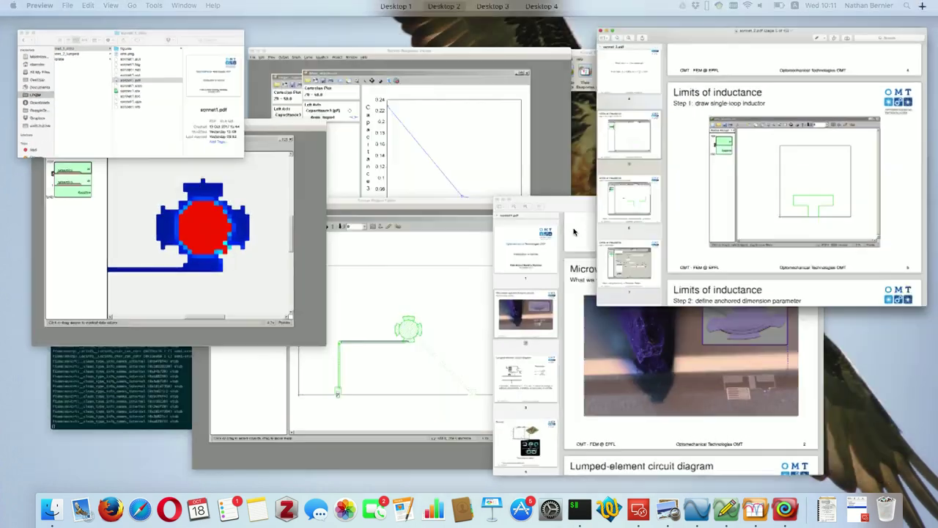
click(375, 394)
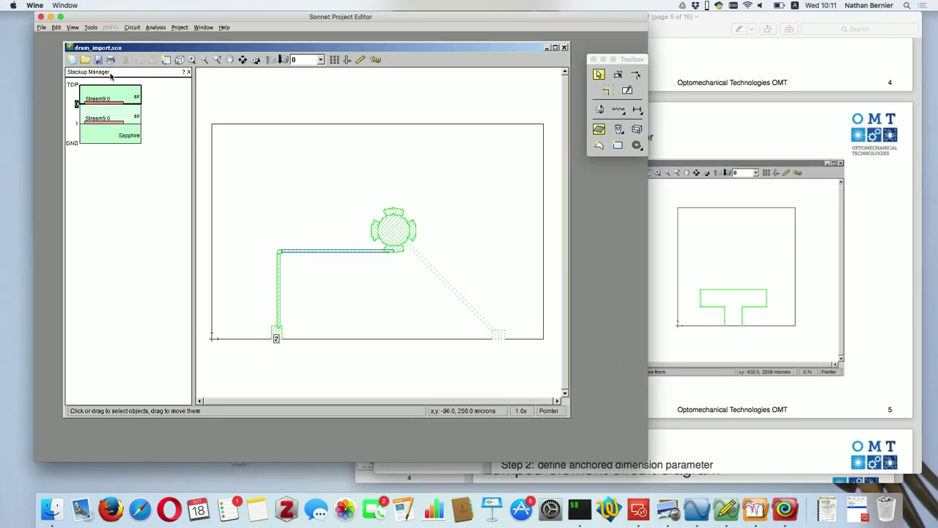
Step: Open wire_inductor_model.son from the Sonnet_2 folder and enlarge its window to cover most of the workspace
click(42, 27)
mouse_move(88, 54)
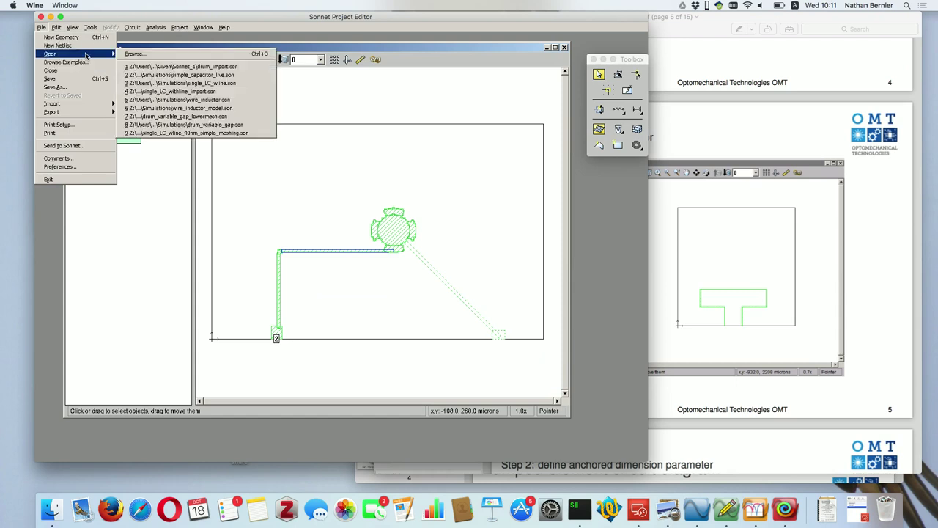
click(135, 55)
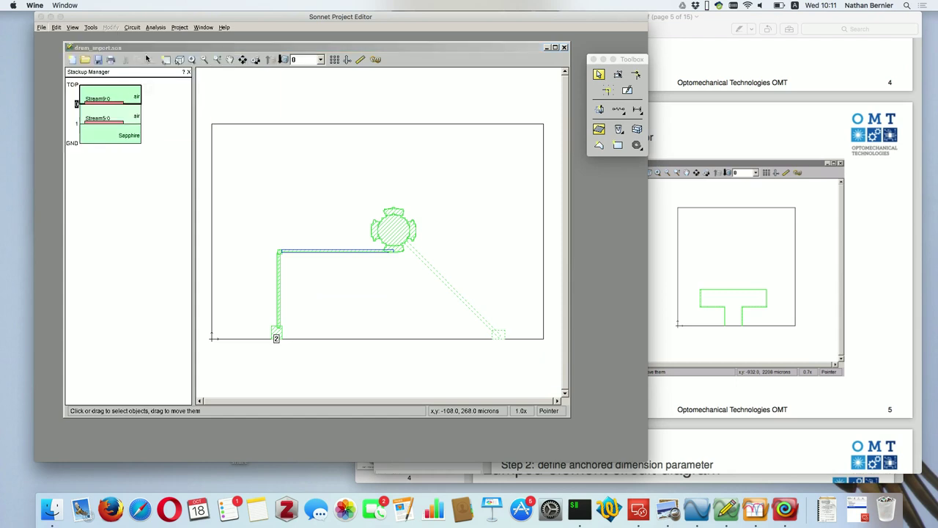
drag(116, 27, 199, 103)
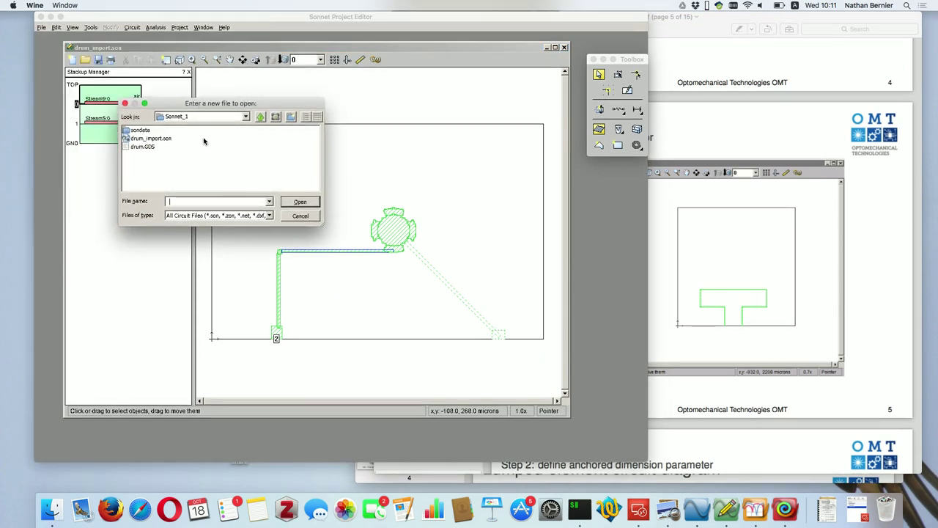
click(233, 117)
click(204, 158)
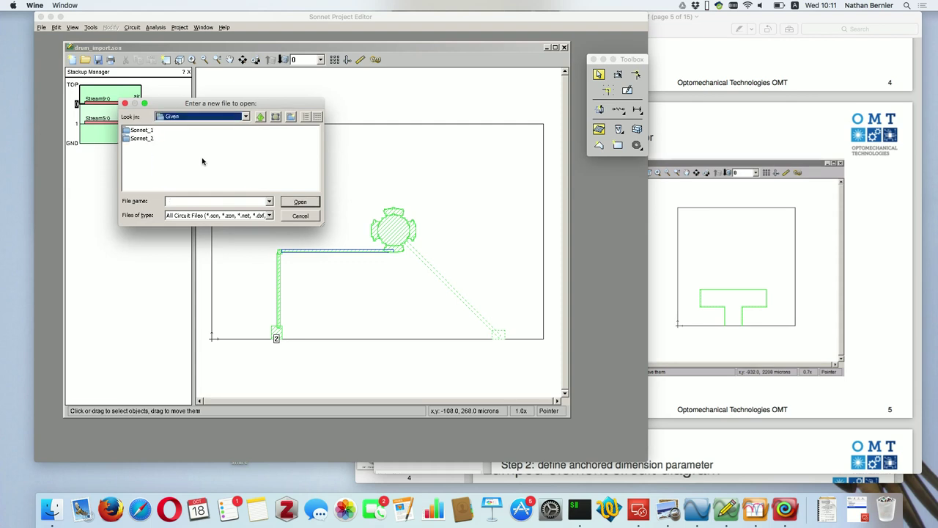
double_click(143, 138)
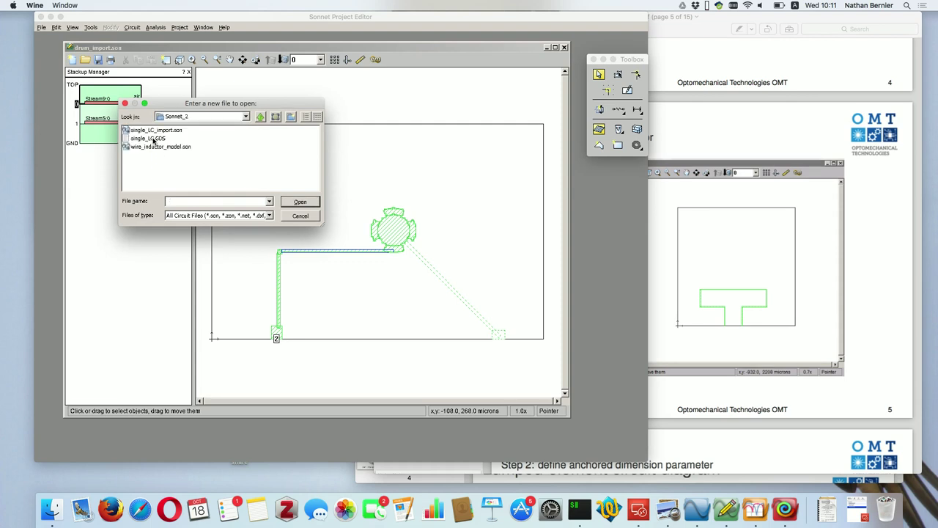
click(189, 146)
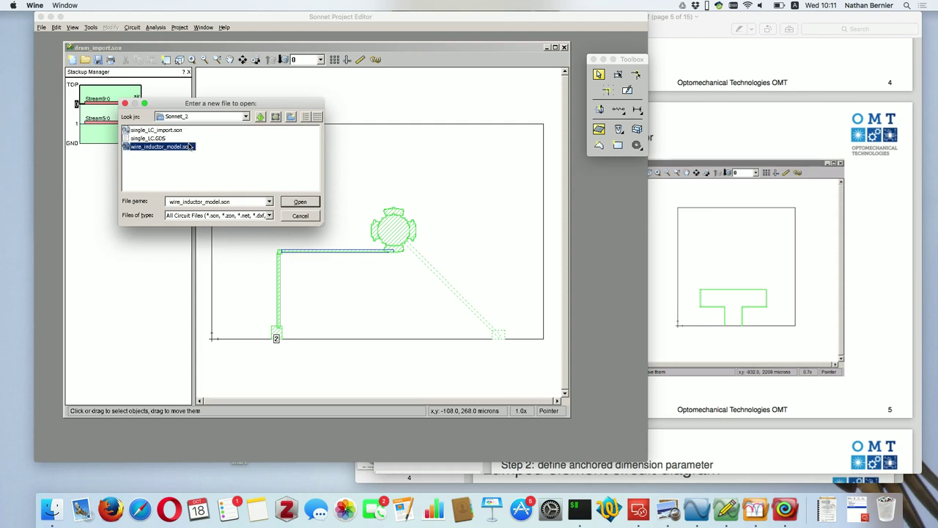
click(300, 201)
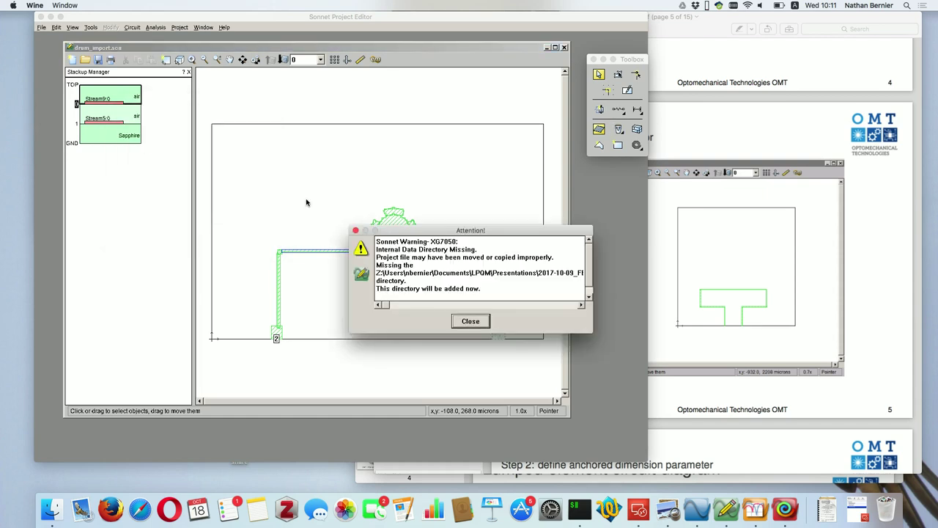
click(471, 322)
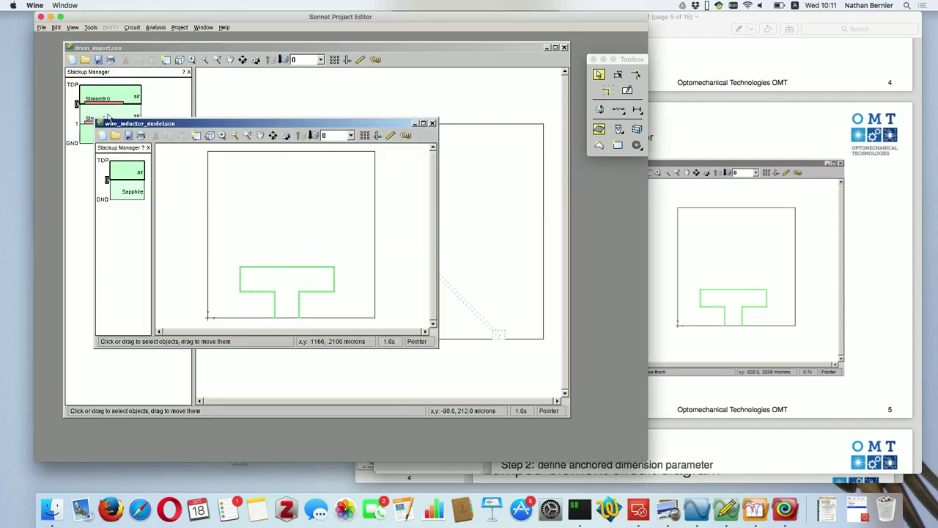
drag(96, 118, 70, 54)
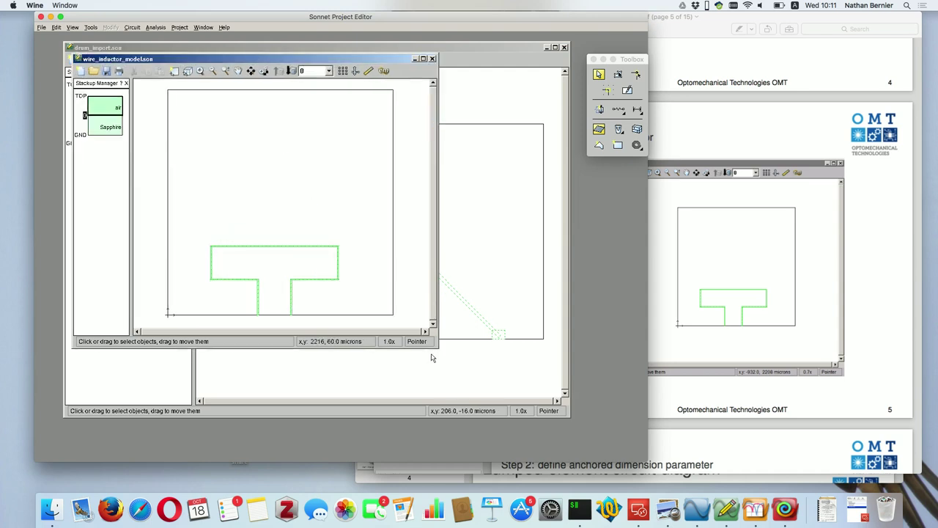
drag(438, 350, 571, 438)
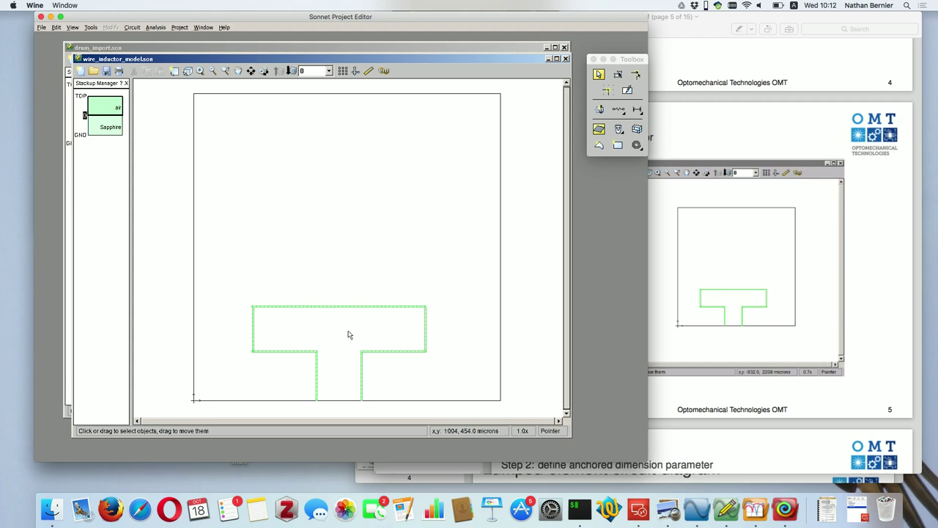
Step: Add a port where the inductor's left leg meets the lower edge of the box
scroll(350, 335, down, 1)
scroll(349, 336, up, 3)
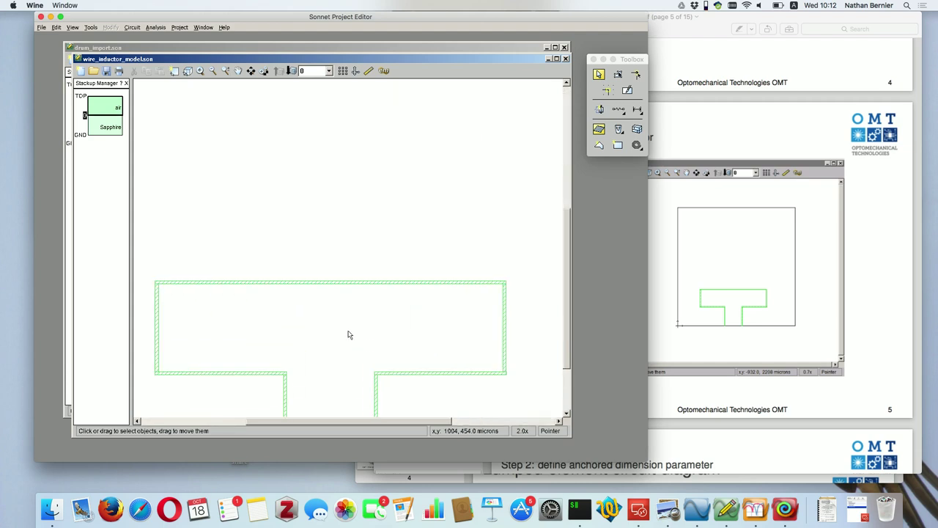
scroll(349, 335, down, 2)
scroll(349, 335, down, 2)
scroll(349, 335, up, 2)
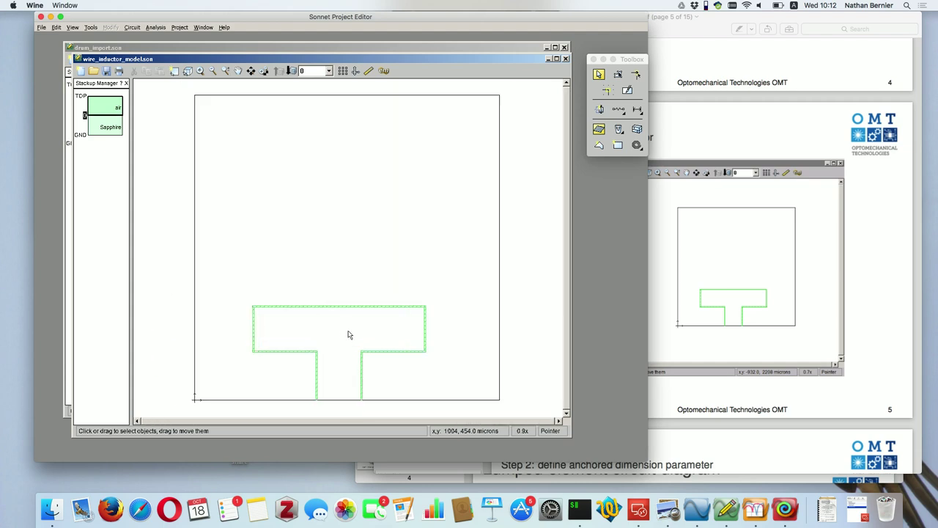
scroll(349, 335, up, 2)
drag(569, 270, 569, 309)
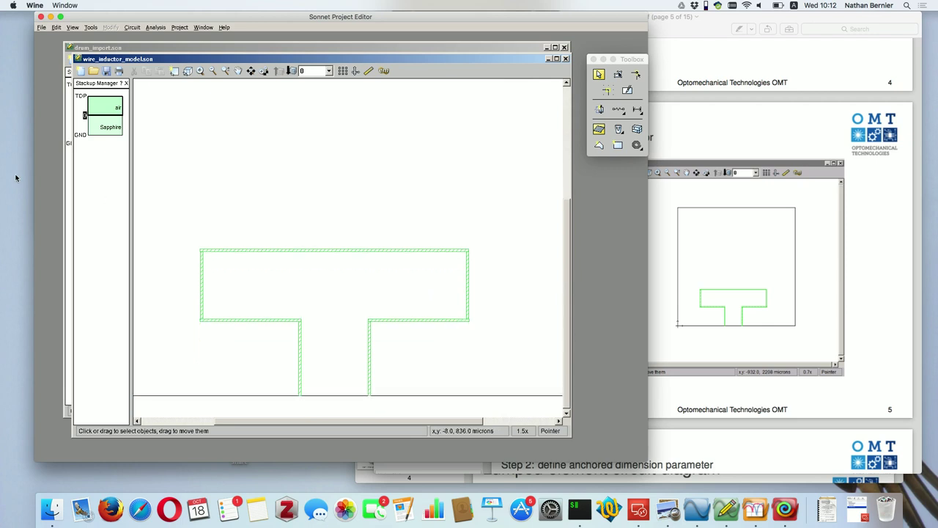
click(72, 29)
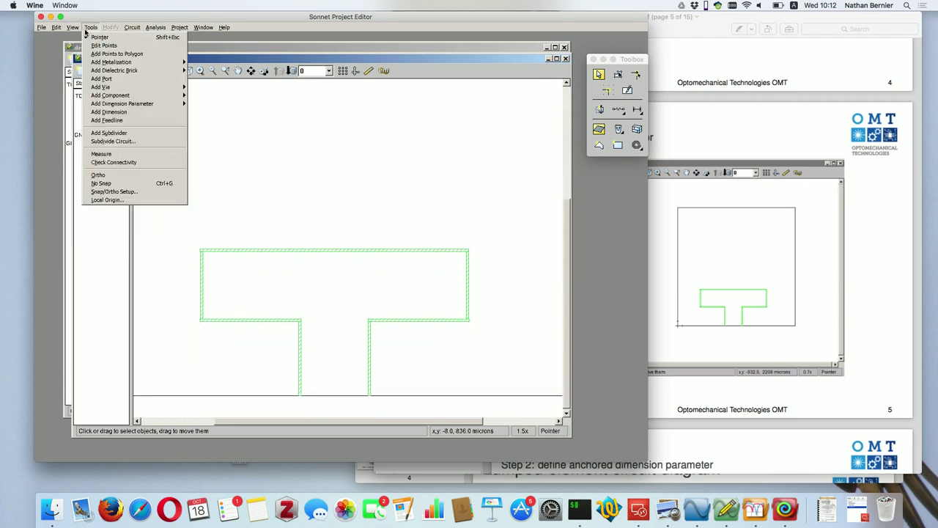
click(101, 79)
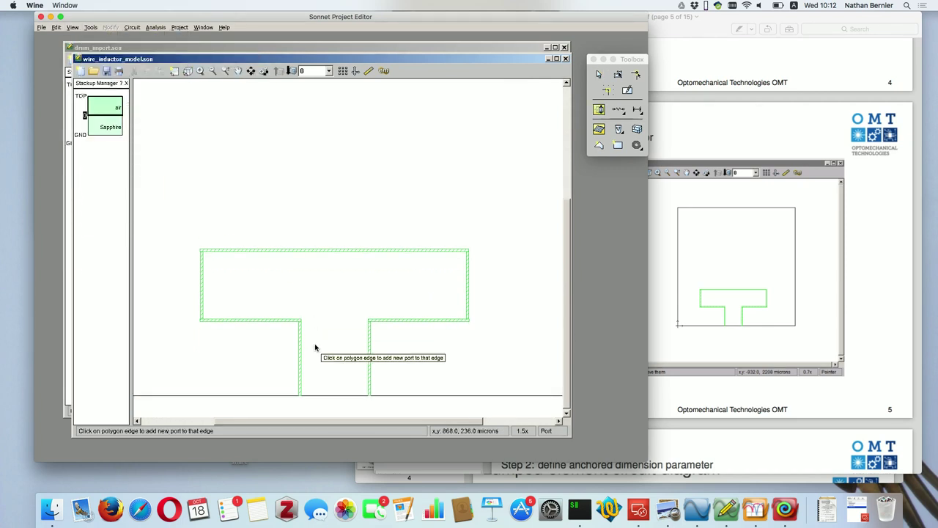
click(300, 396)
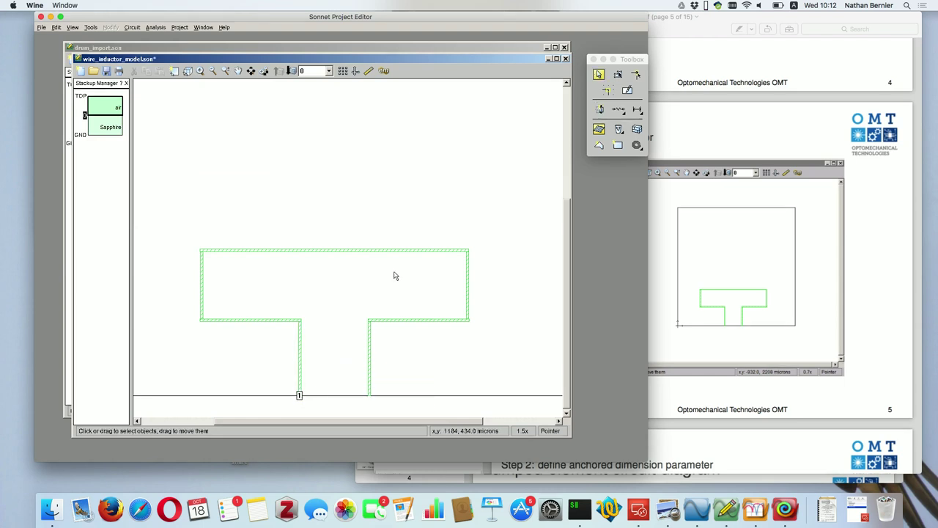
Step: Add a second port where the inductor's right leg meets the lower edge of the box
click(91, 32)
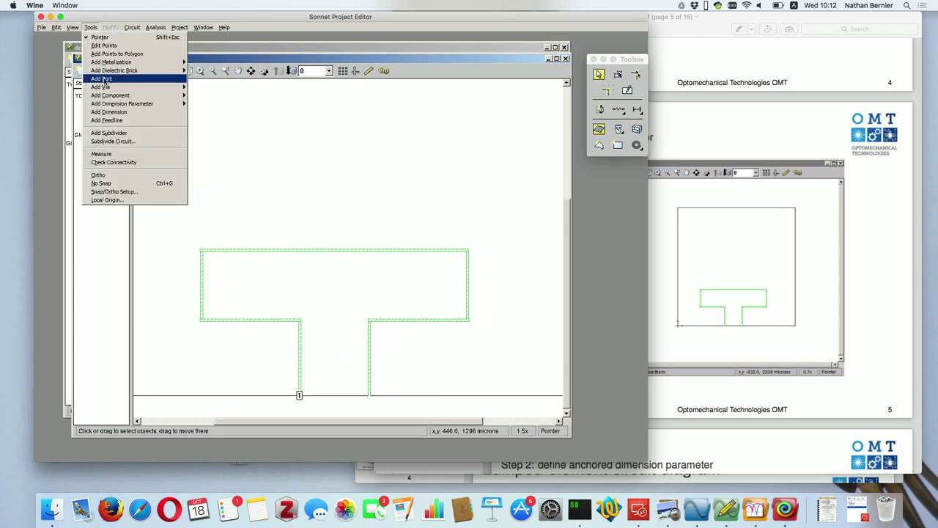
click(101, 79)
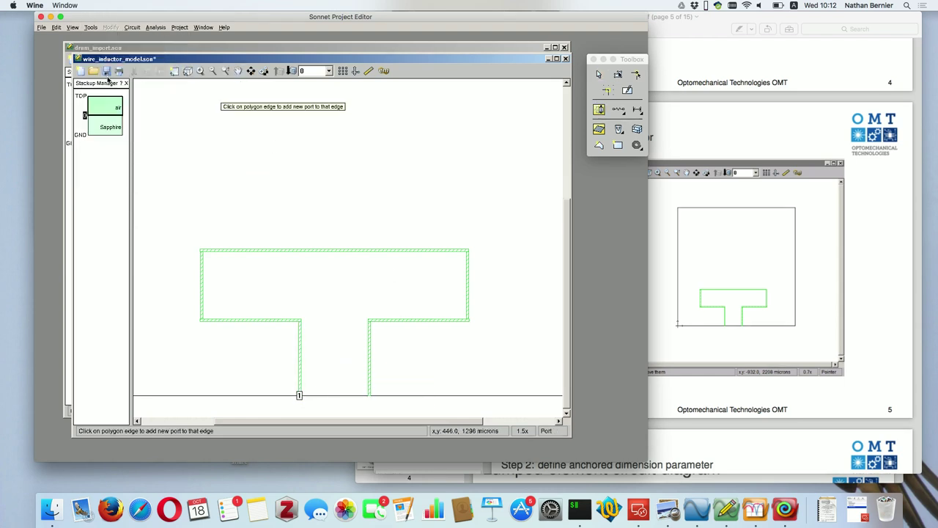
click(368, 396)
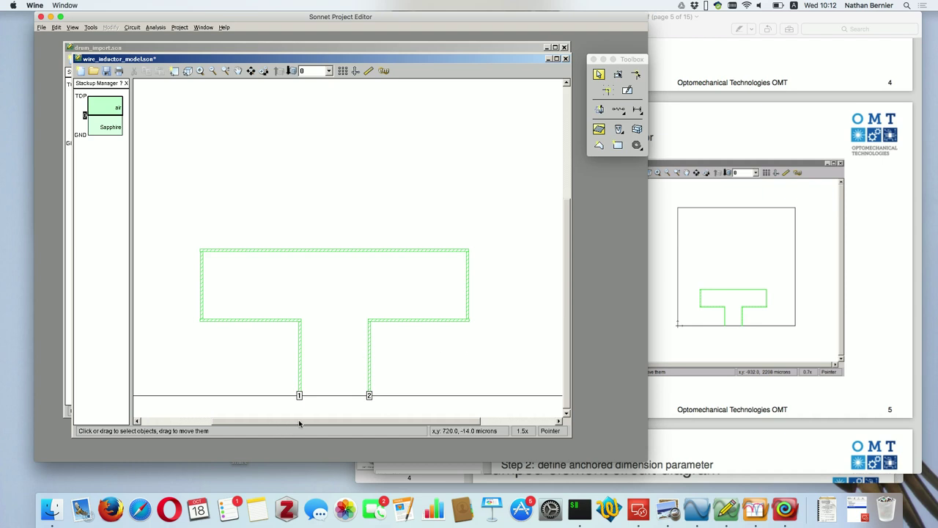
drag(299, 422, 278, 424)
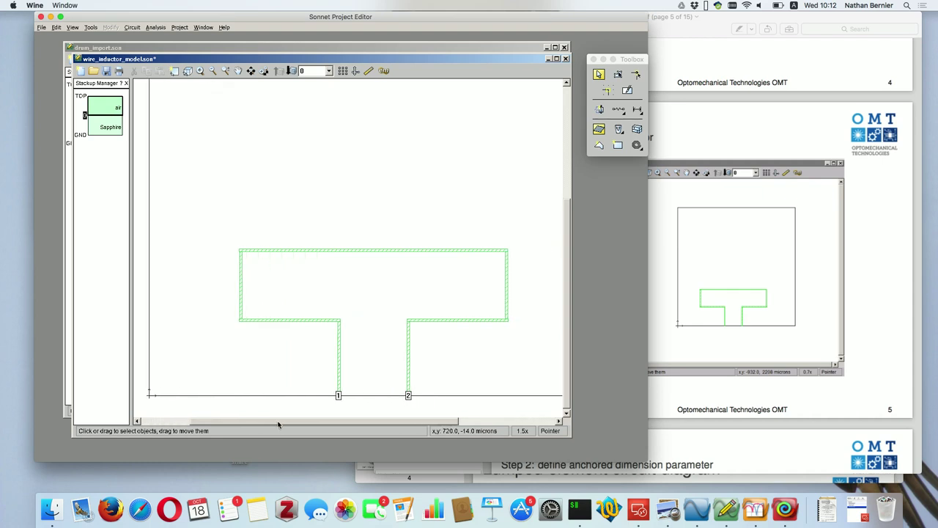
Step: Read the anchored dimension parameter slide on page 6 of sonnet_2.pdf, then return to the Sonnet Project Editor and move its window to keep the slide's figure visible
click(90, 27)
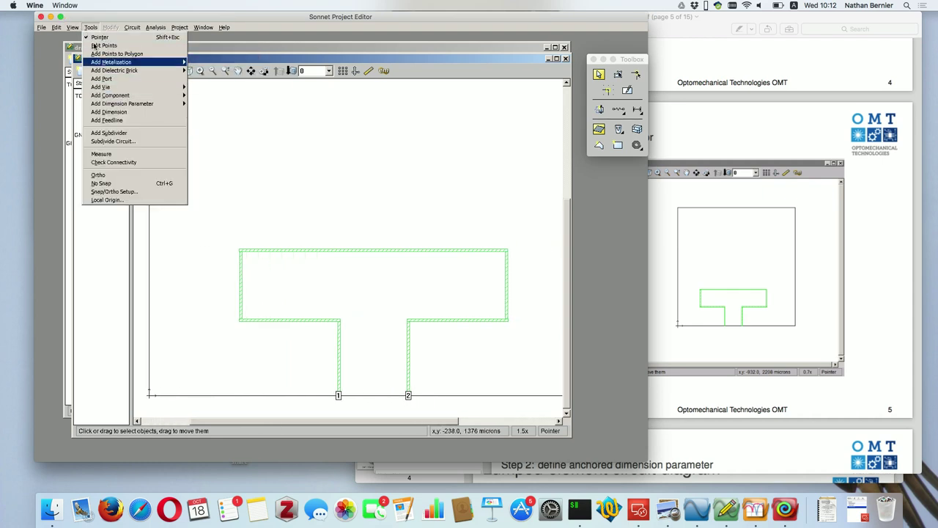
click(779, 256)
scroll(781, 257, down, 5)
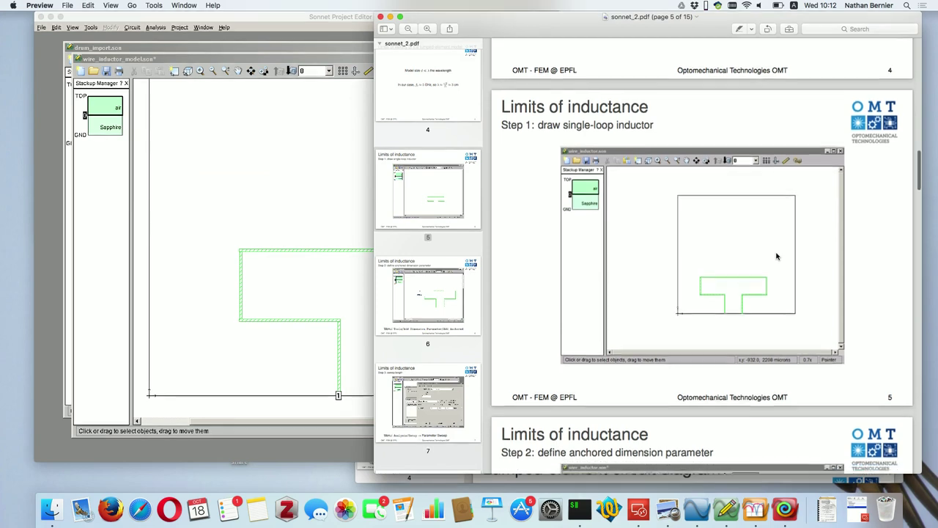
scroll(780, 256, down, 5)
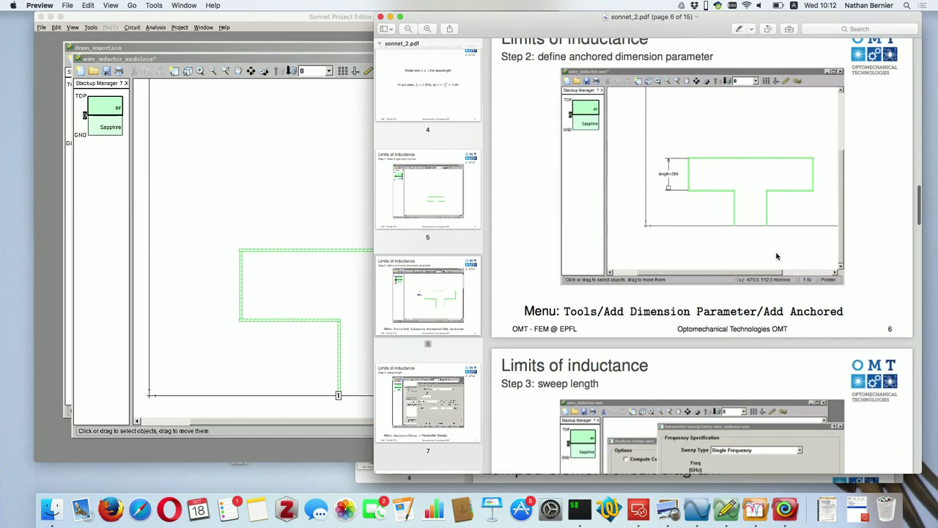
click(149, 18)
drag(148, 18, 115, 14)
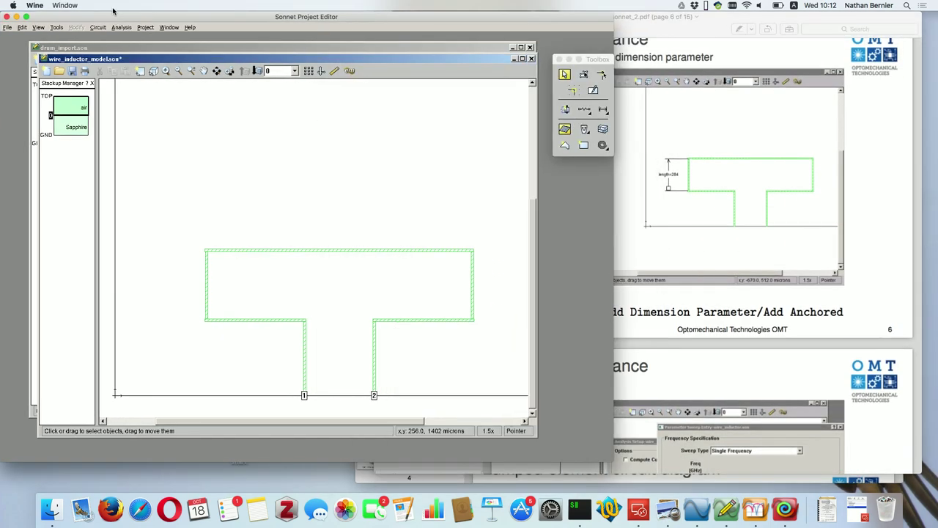
Step: Start an anchored dimension parameter with the anchor at the loop's lower-left inner corner and the reference point at its upper-left inner corner
click(58, 27)
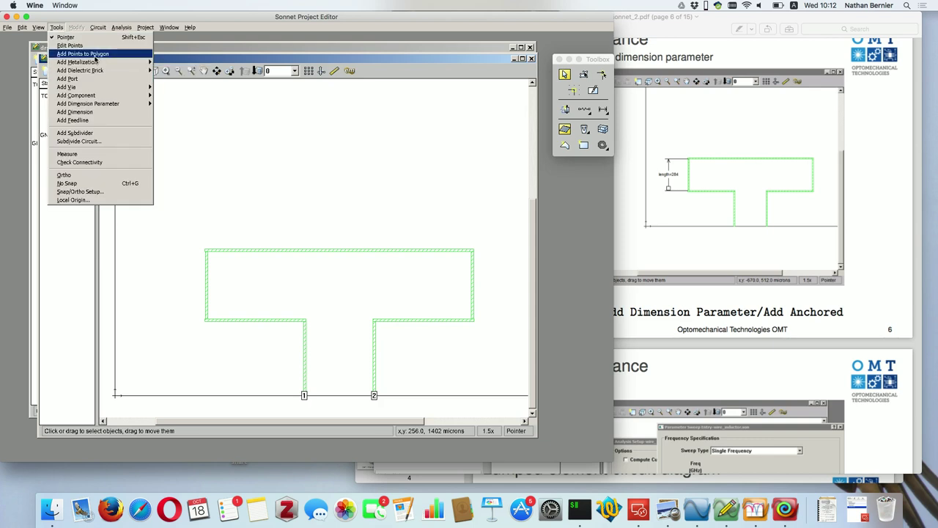
mouse_move(94, 107)
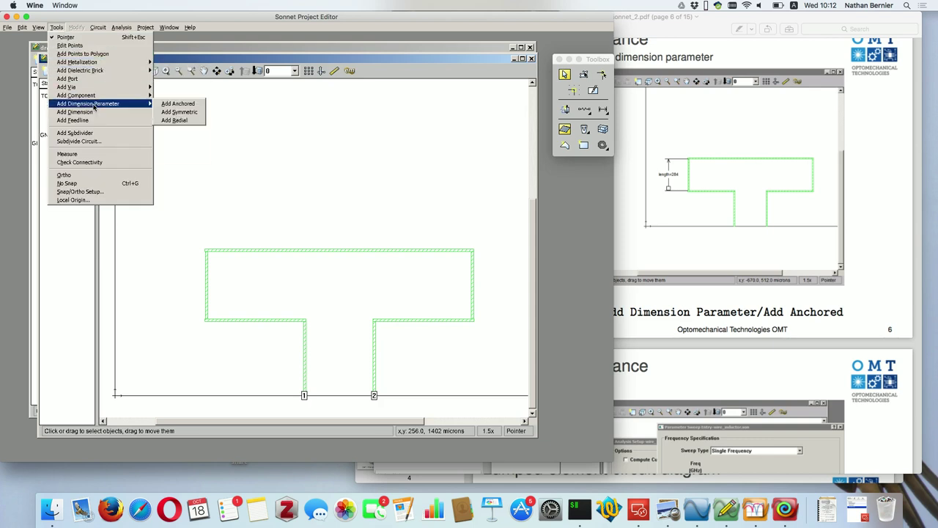
click(178, 105)
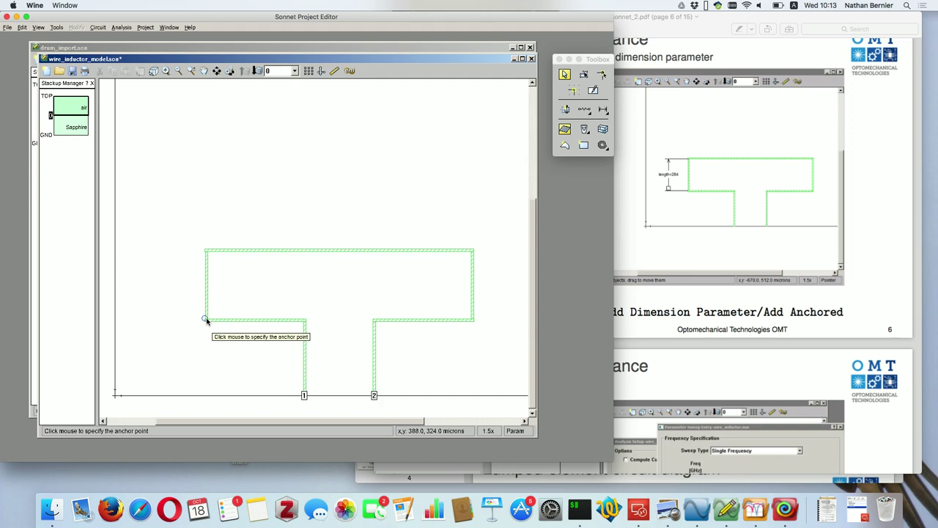
click(206, 320)
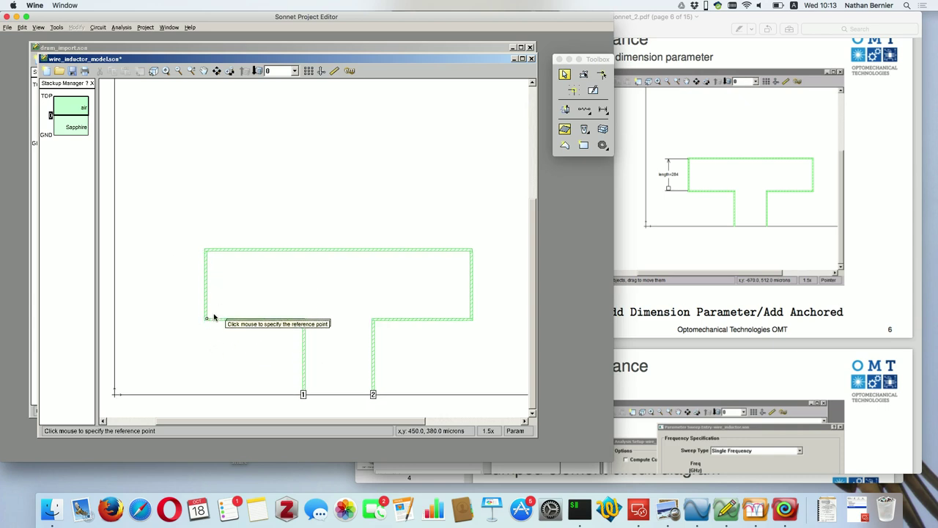
scroll(209, 328, up, 5)
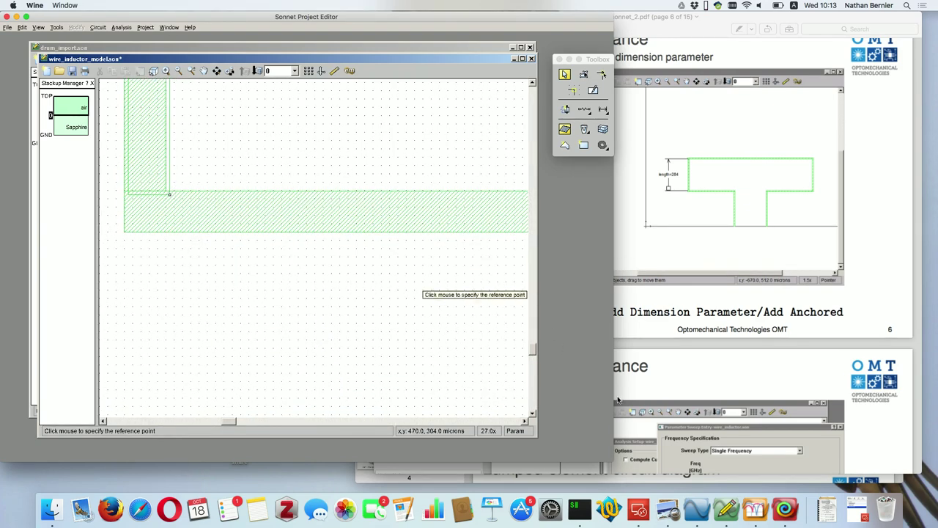
drag(533, 345, 533, 303)
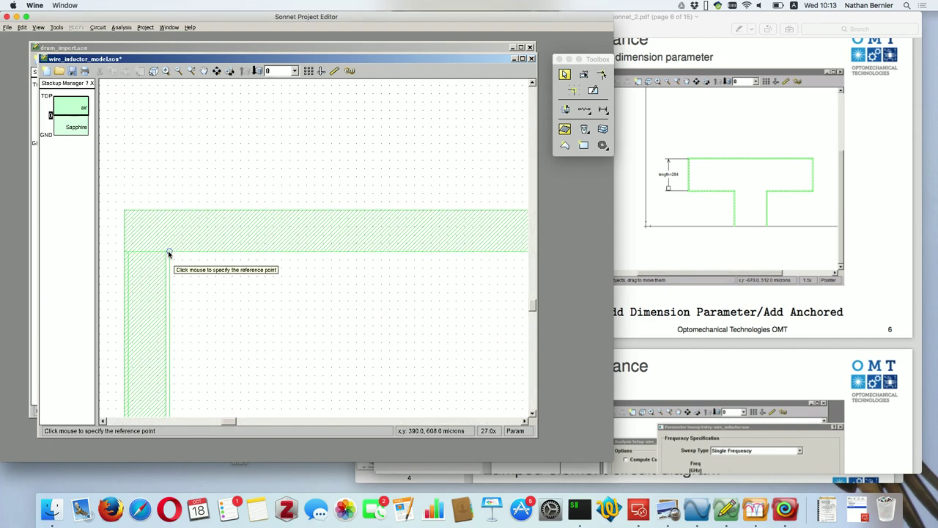
click(168, 254)
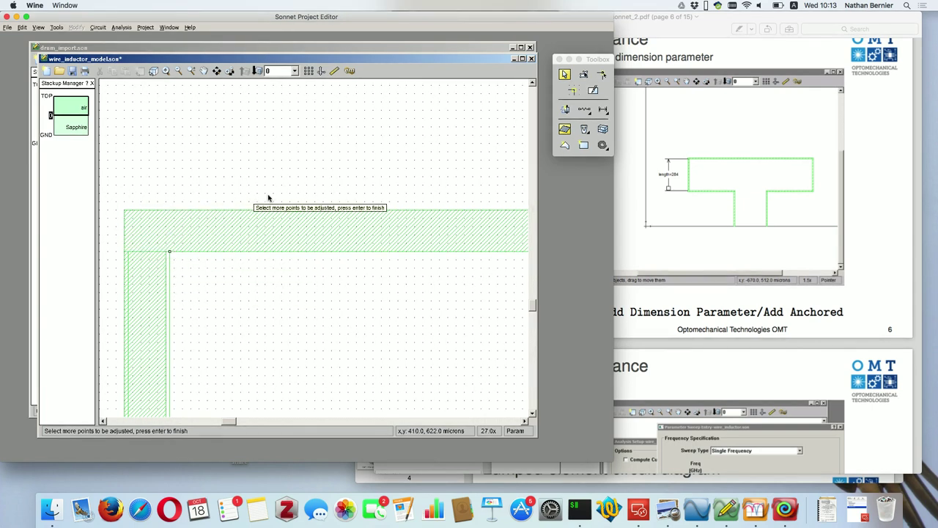
Step: Include the remaining corner points at the left end of the loop's upper wire in the points the parameter adjusts
click(124, 252)
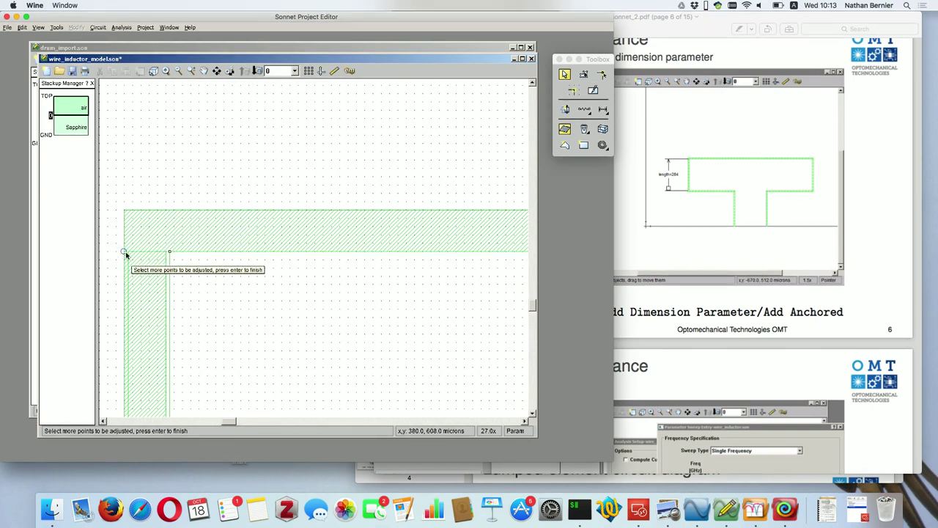
click(127, 253)
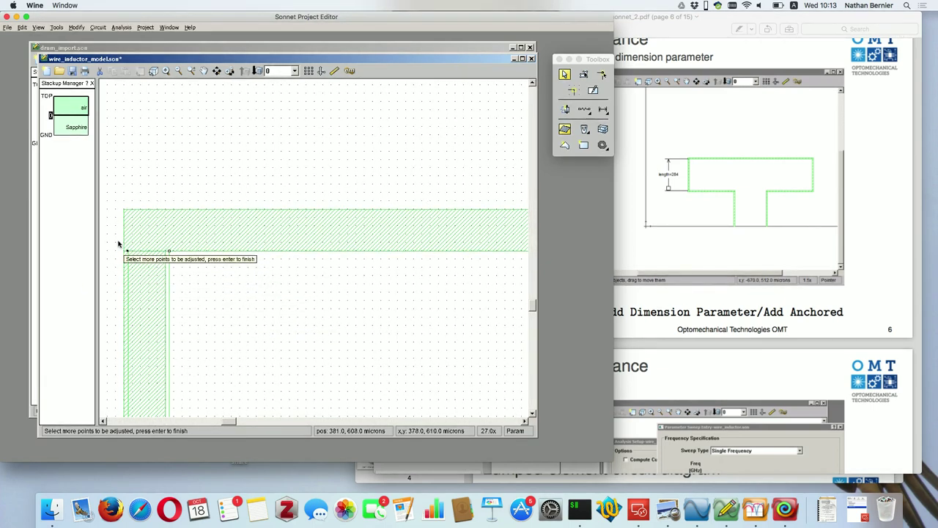
scroll(118, 244, up, 2)
scroll(118, 245, up, 2)
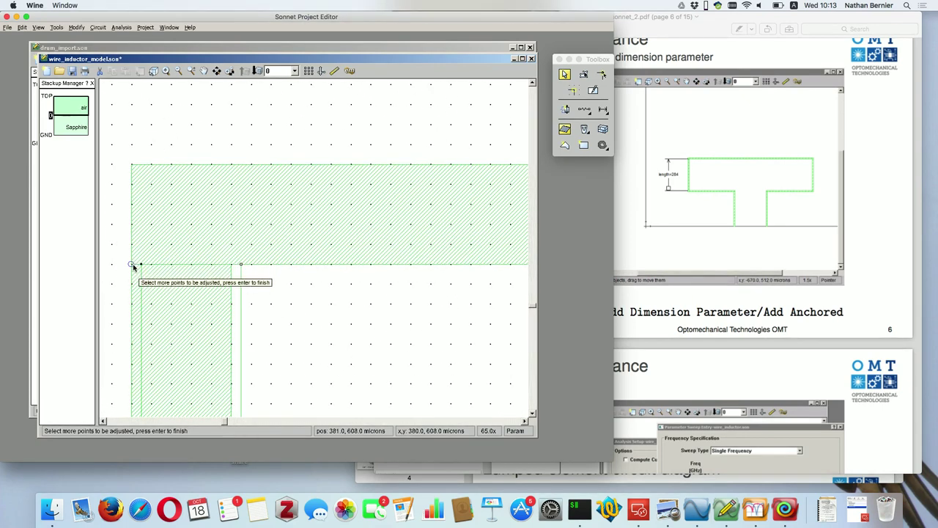
click(131, 165)
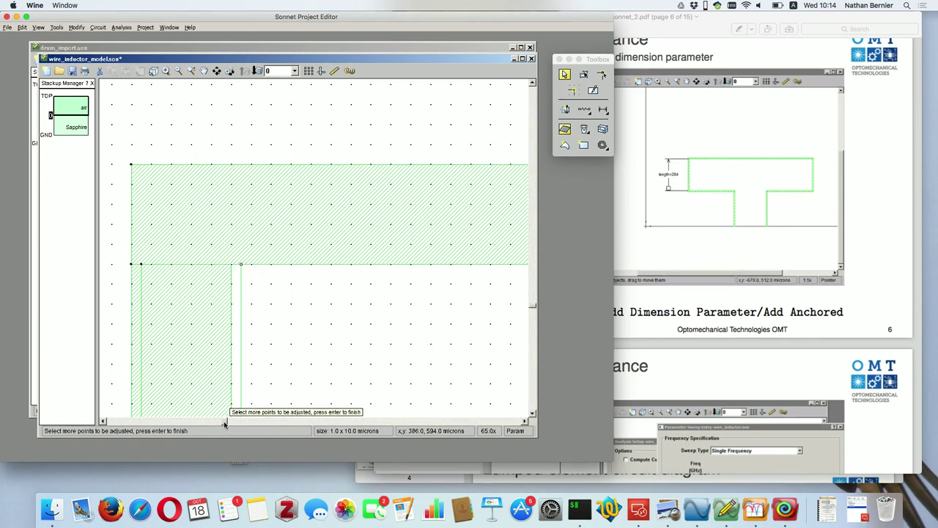
Step: Include the corner points at the right end of the loop's upper wire in the points the parameter adjusts
mouse_move(226, 424)
mouse_down()
mouse_move(398, 413)
mouse_move(392, 409)
mouse_up()
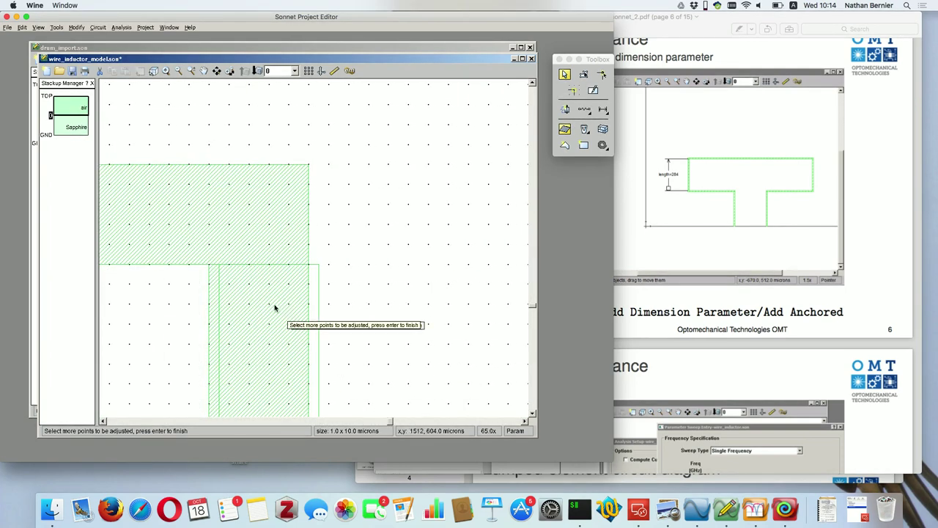
click(310, 166)
click(317, 264)
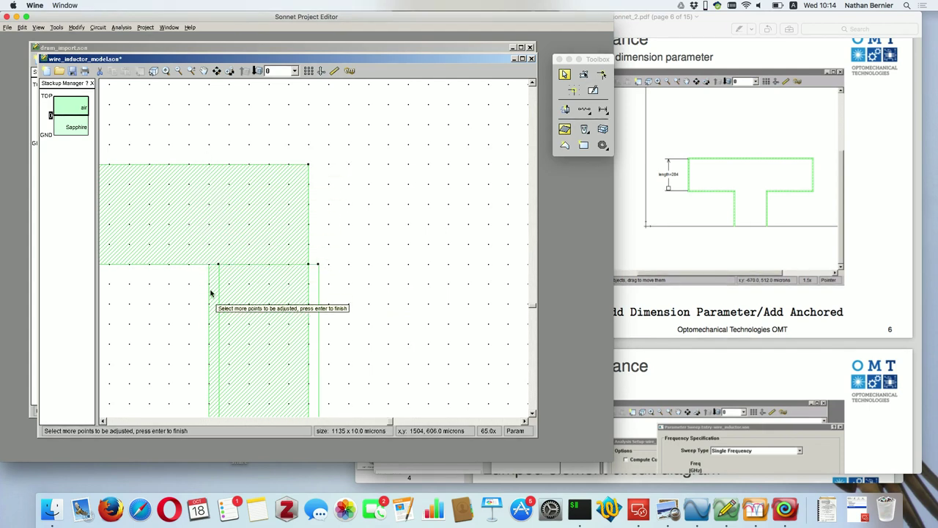
click(318, 269)
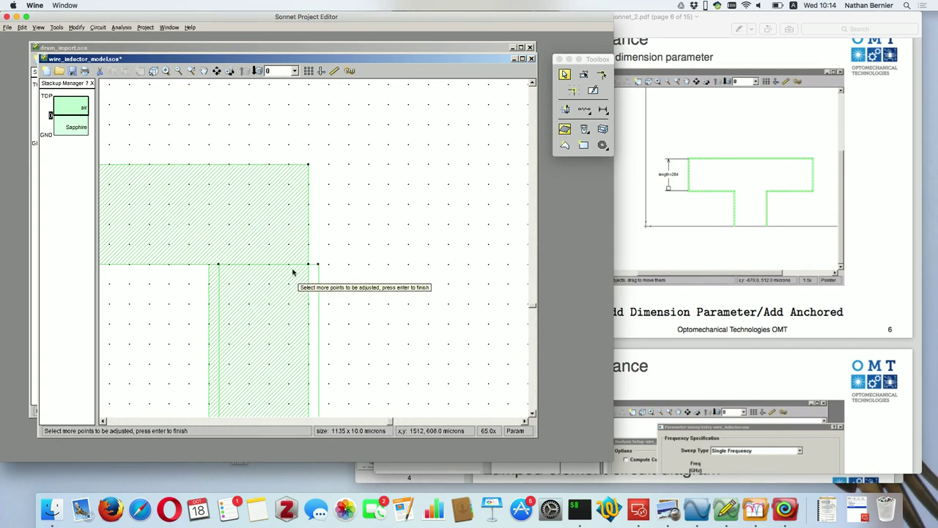
Step: Finish the point selection and name the dimension parameter Length_2, with its points moving the same distance
key(Return)
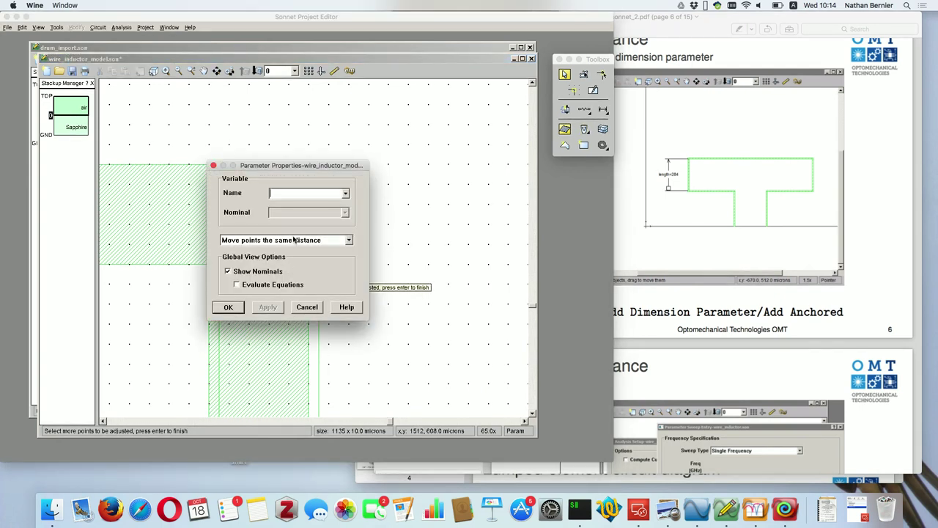
text(Length)
click(229, 307)
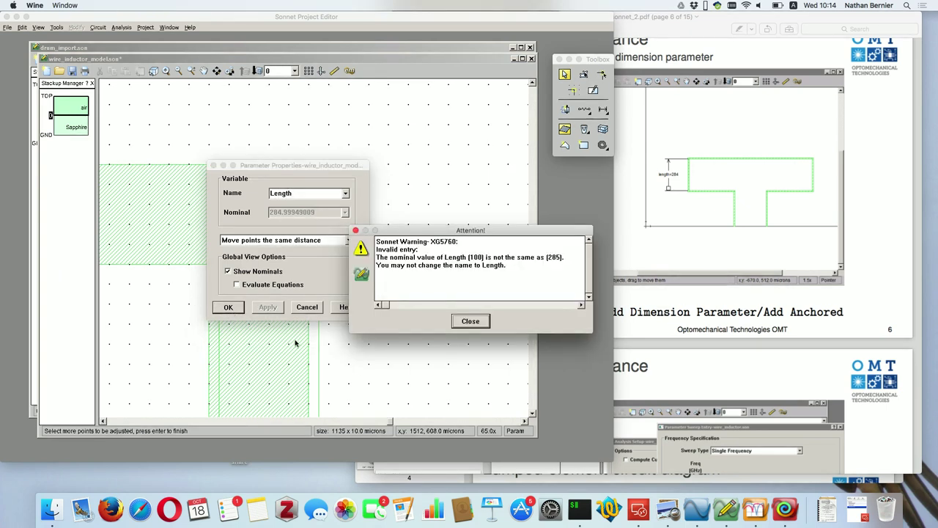
click(470, 321)
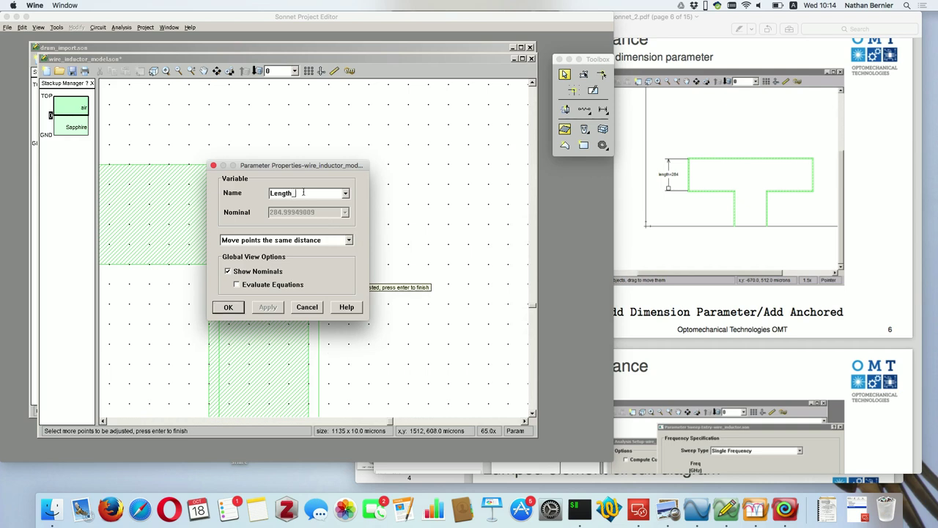
click(228, 307)
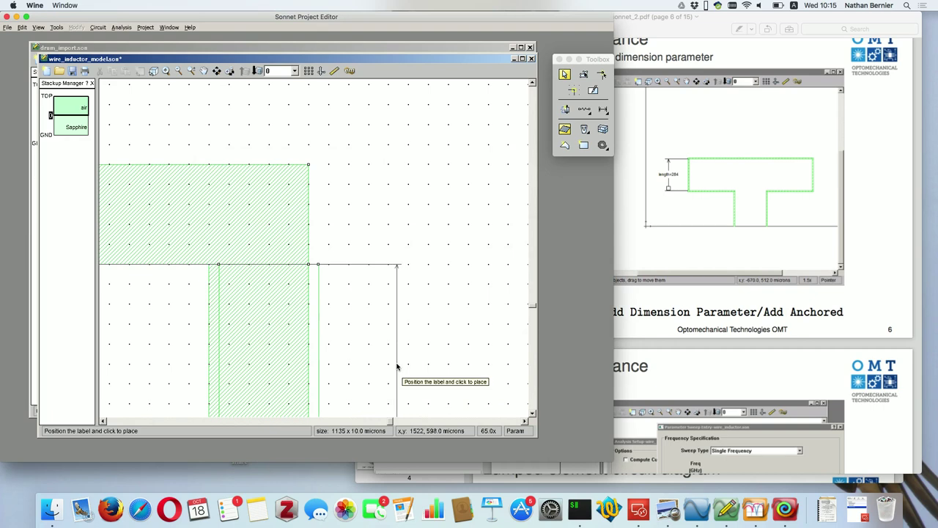
Step: Place the Length_2 dimension label just outside the loop's left side
scroll(397, 366, down, 10)
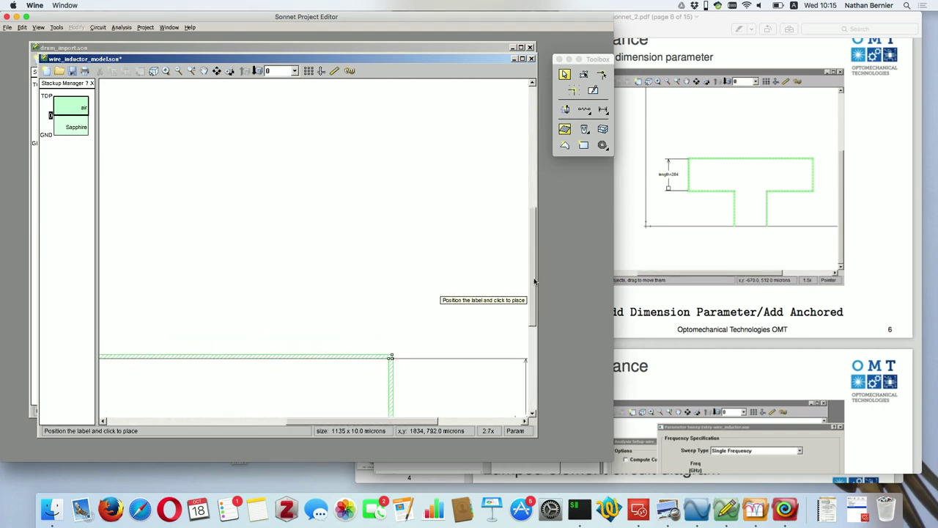
scroll(534, 280, down, 5)
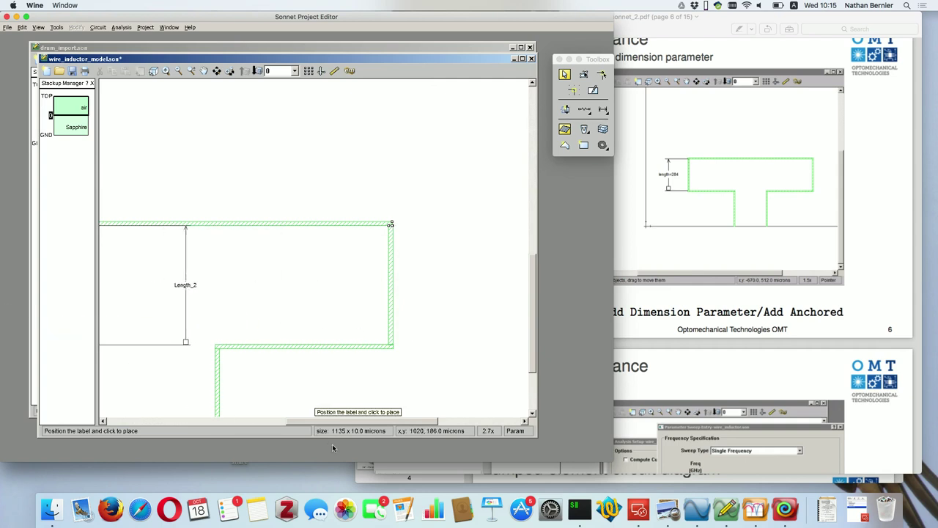
scroll(308, 337, left, 5)
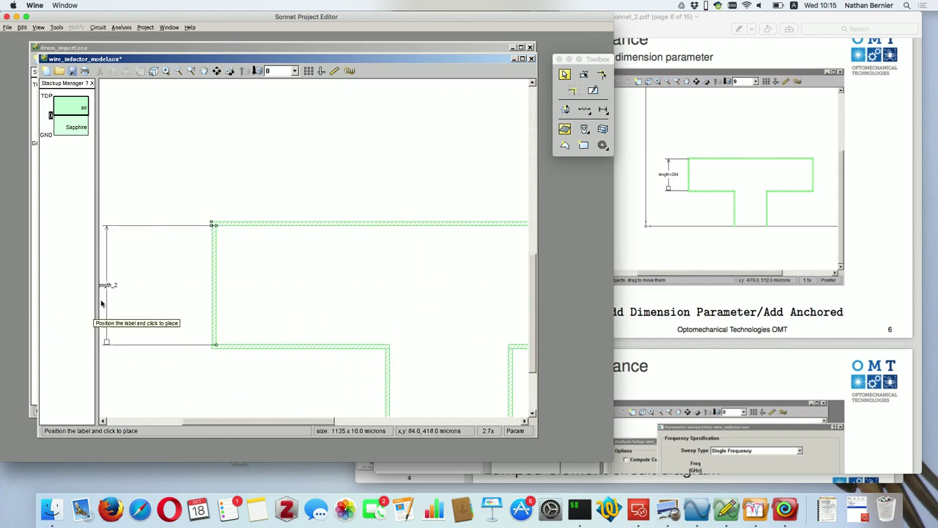
click(151, 304)
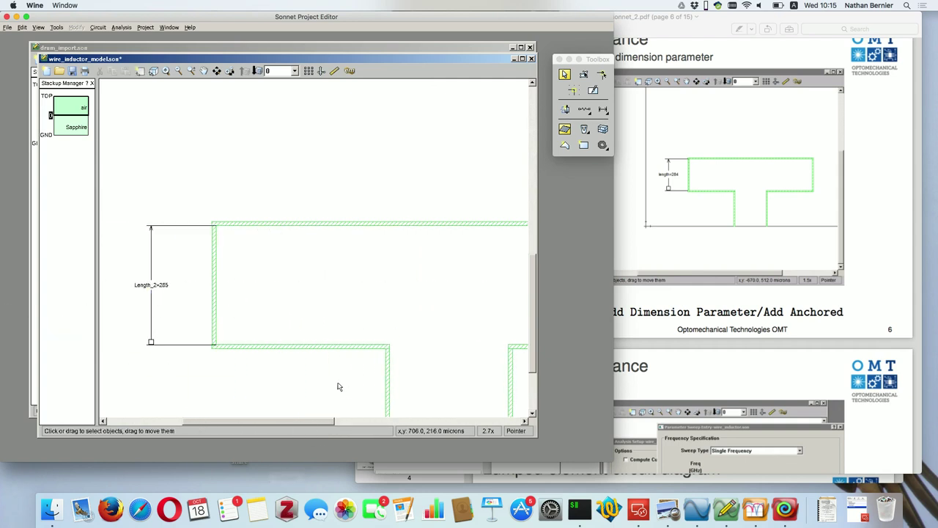
Step: Set the nominal value of the Length_2 parameter to 500 and check the resized loop
click(160, 285)
double_click(160, 288)
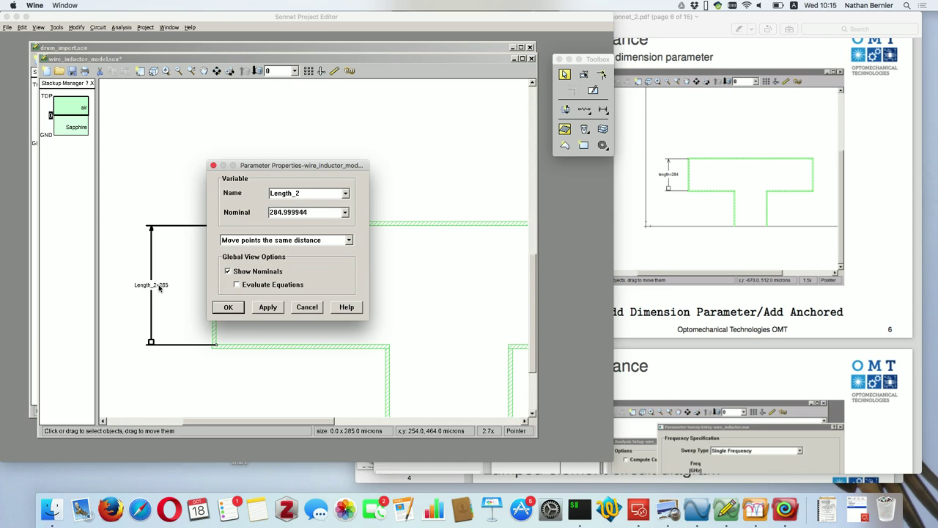
double_click(308, 211)
text(500)
click(236, 310)
scroll(331, 325, down, 2)
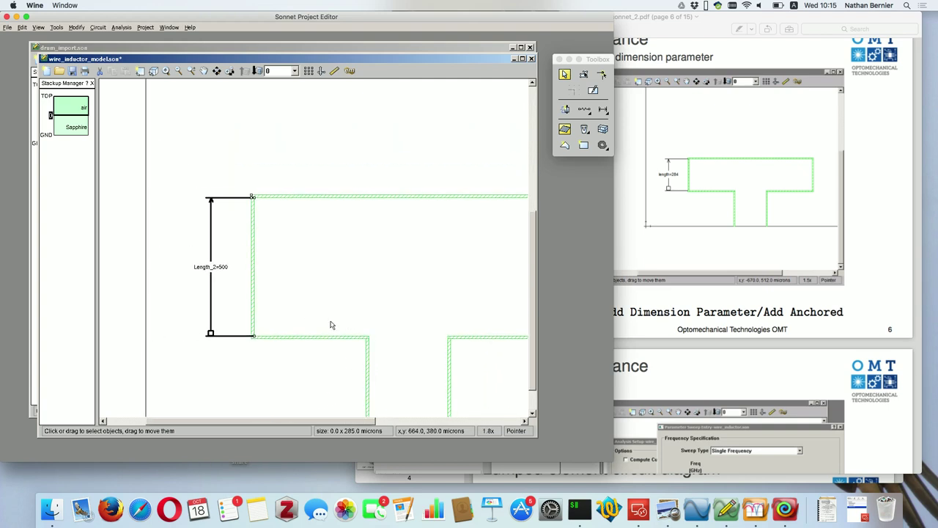
drag(286, 424, 344, 425)
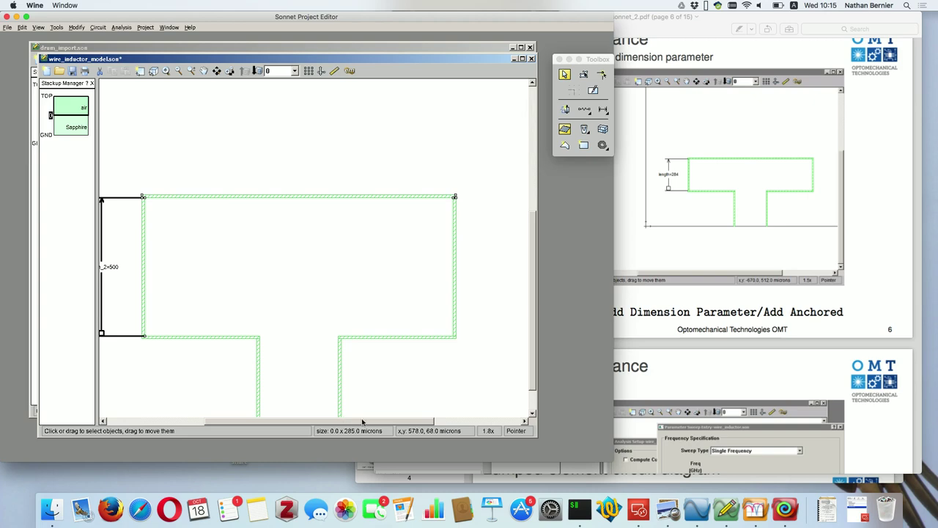
Step: Switch to Firefox and bring up the Sonnet help page on what de-embedding is
click(664, 359)
key(F11)
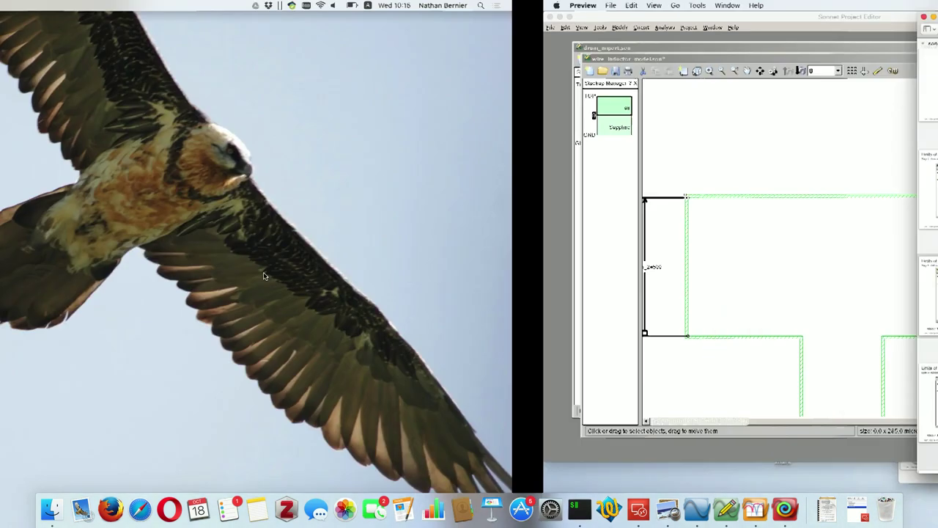
click(101, 514)
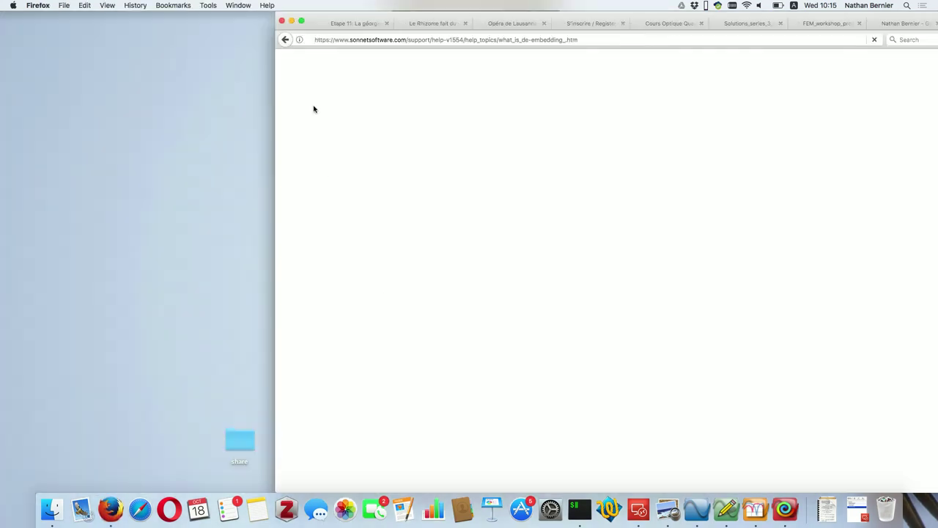
Step: Bring up the shared slides folder on Google Drive and upload sonnet_2.pdf to it from the Sonnet_2_lumped folder
key(F11)
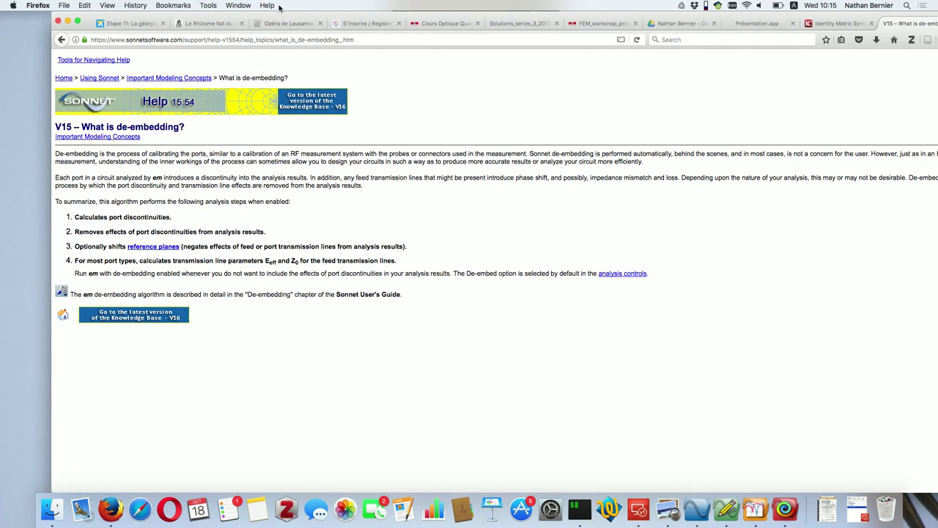
click(700, 26)
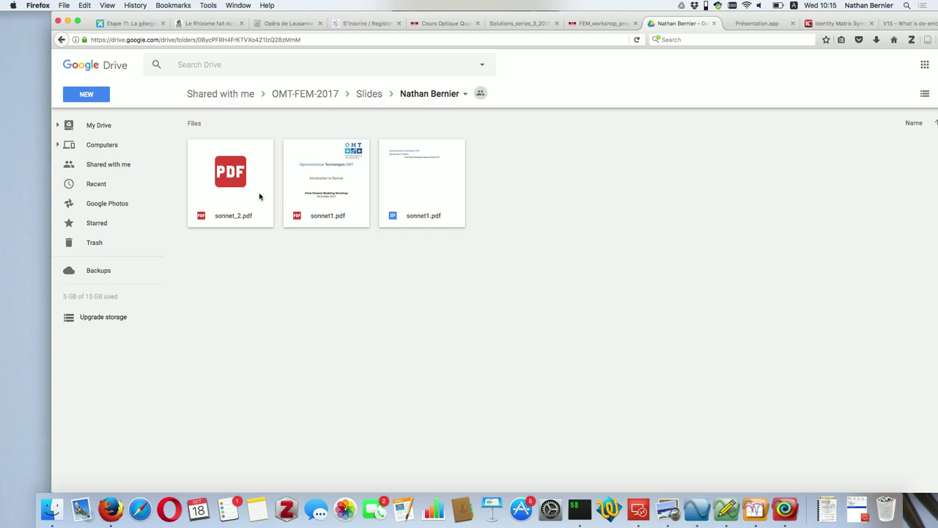
key(ctrl+Right)
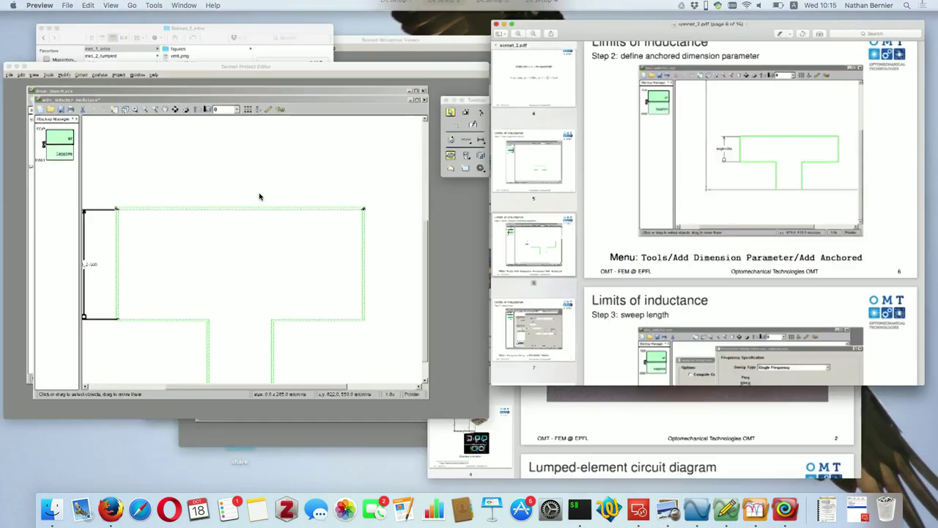
key(ctrl+Up)
click(175, 106)
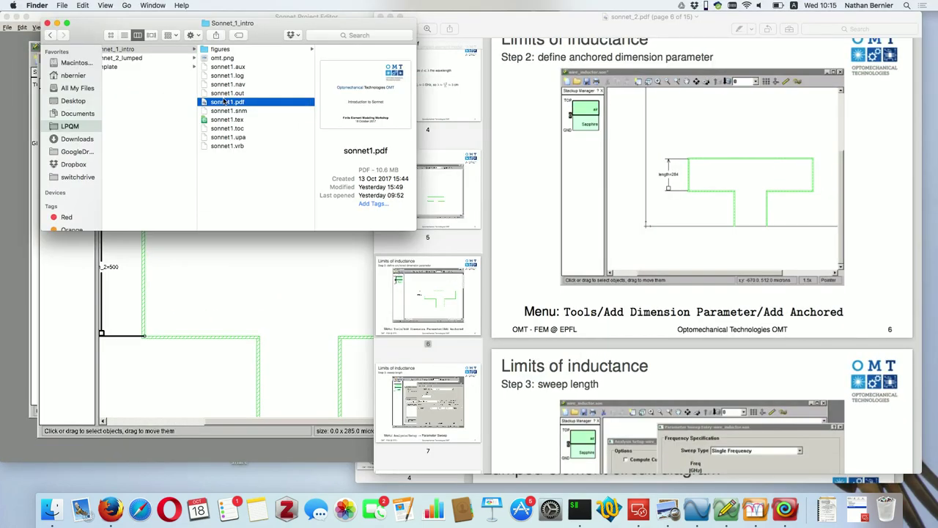
click(136, 58)
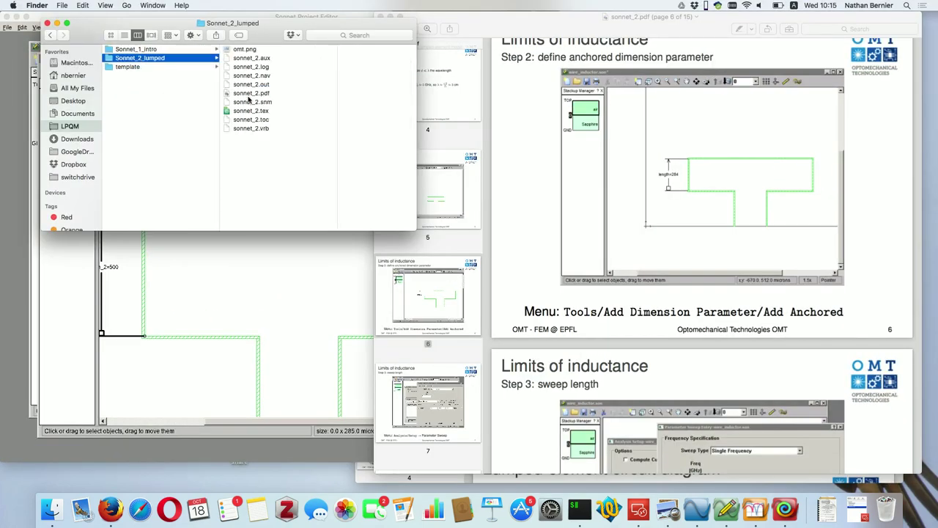
click(248, 96)
drag(249, 100, 363, 283)
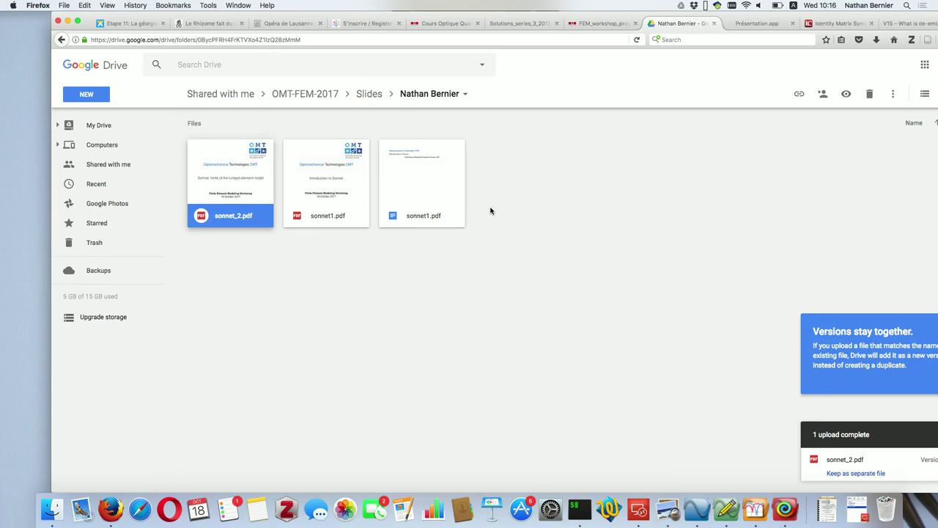
Step: Return to Sonnet and set up the wire inductor's analysis as a Parameter Sweep with Compute Currents enabled
key(ctrl+Right)
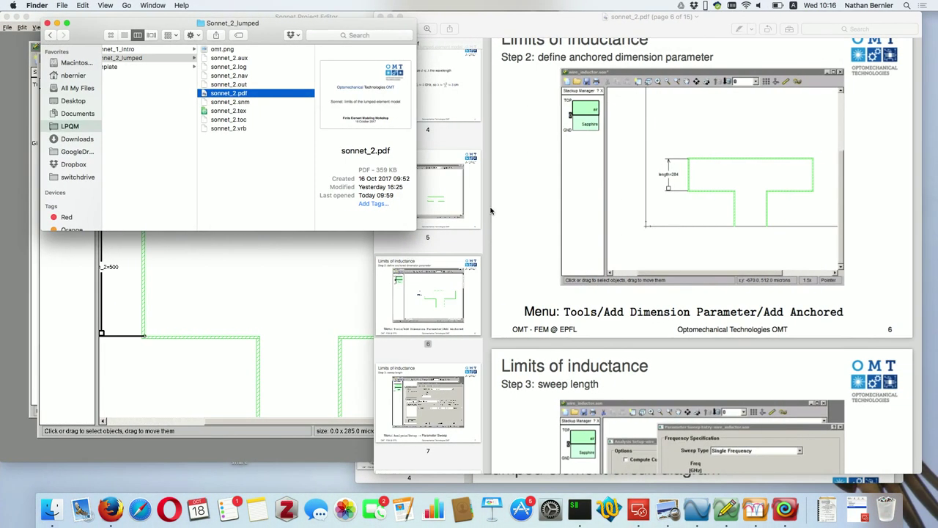
click(307, 285)
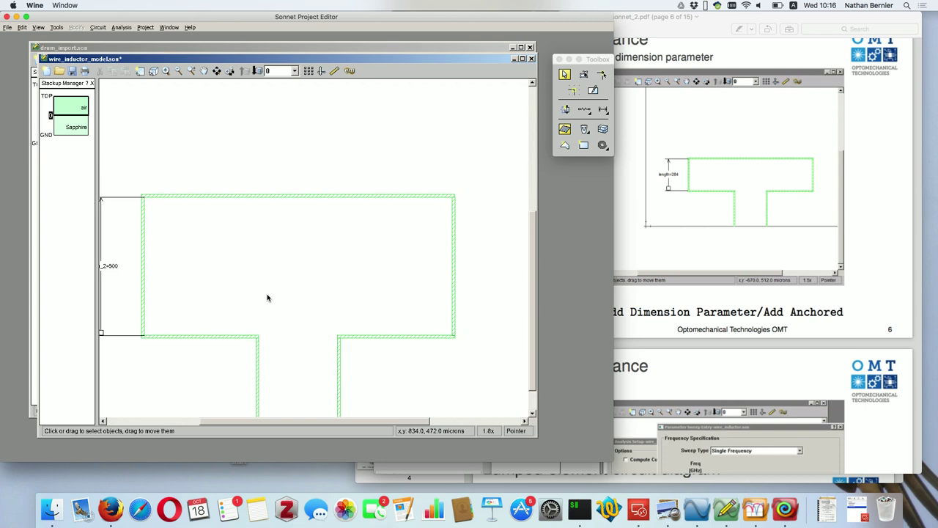
drag(294, 422, 274, 421)
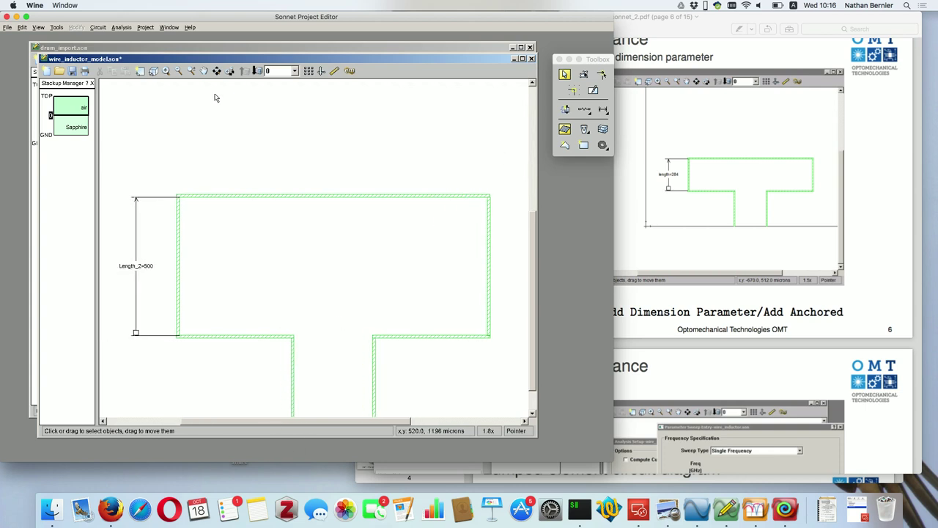
click(119, 28)
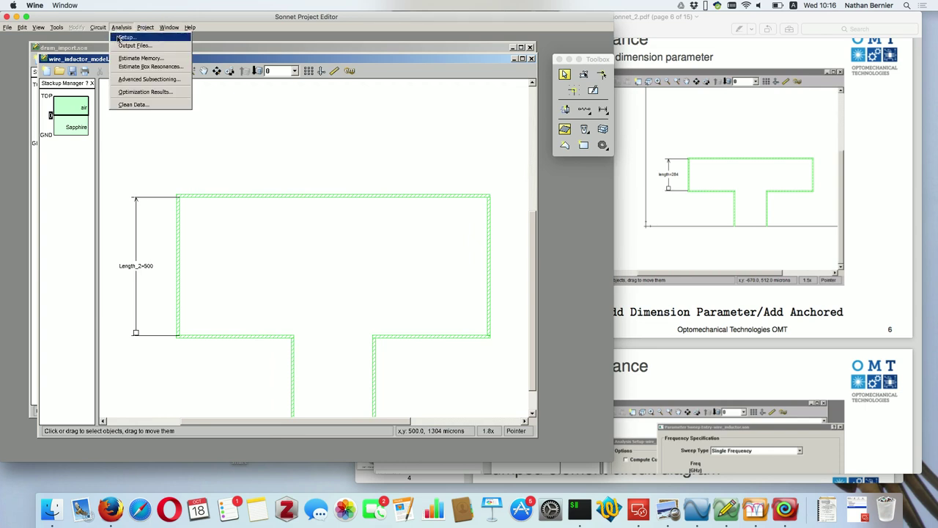
click(122, 38)
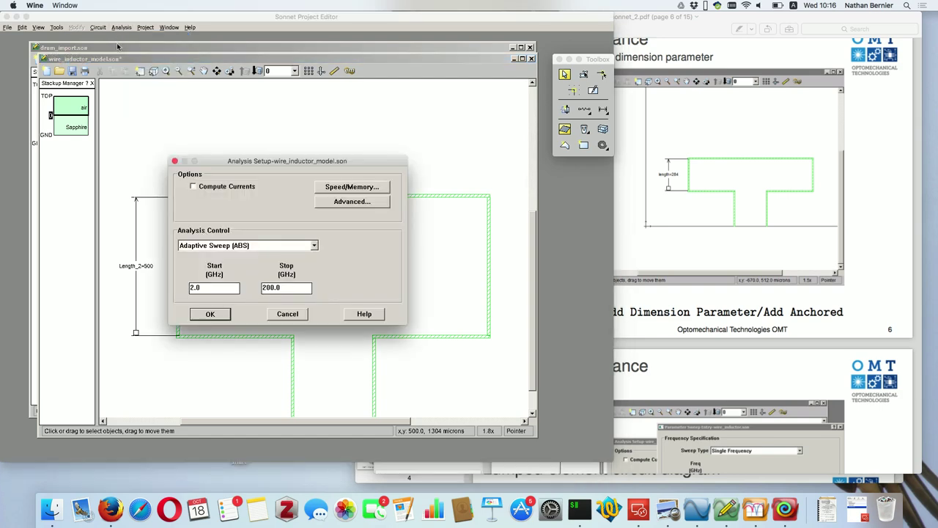
drag(248, 161, 330, 158)
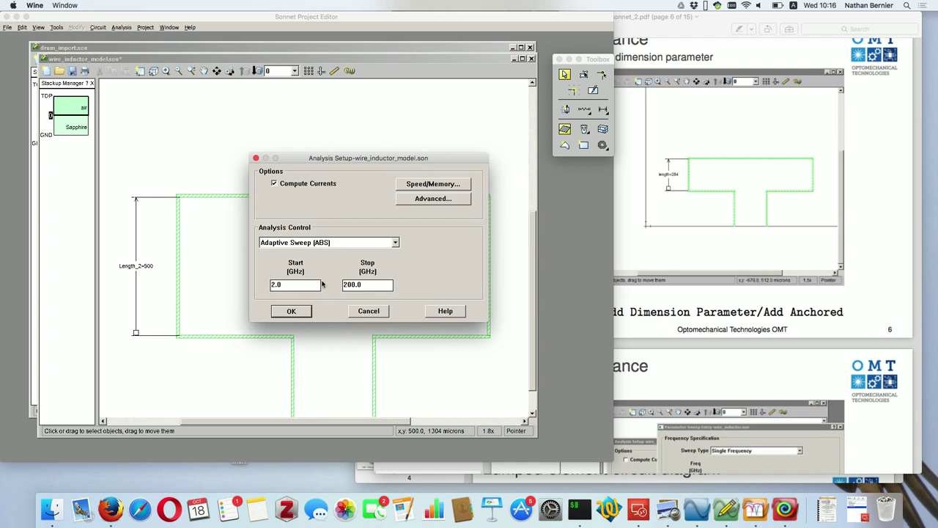
click(330, 242)
click(316, 275)
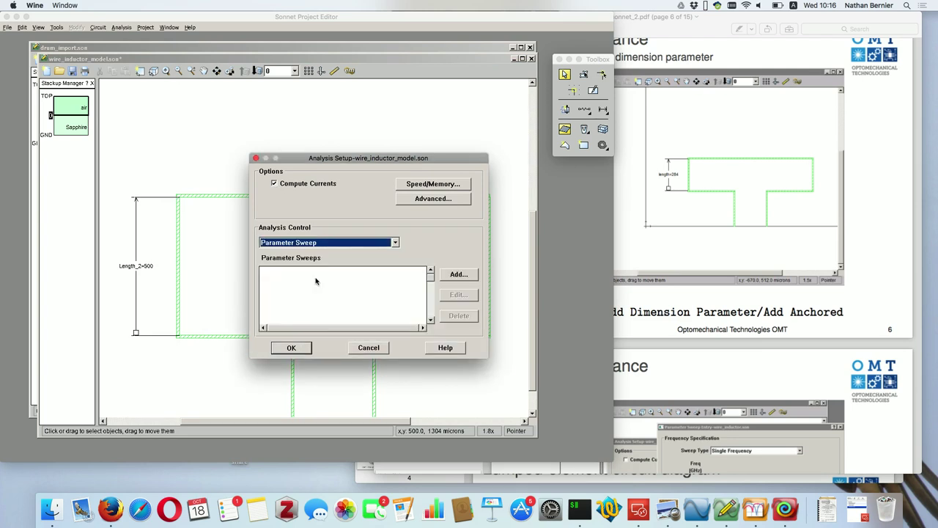
Step: Add a new parameter sweep entry and include the Length_2 parameter in it
click(443, 275)
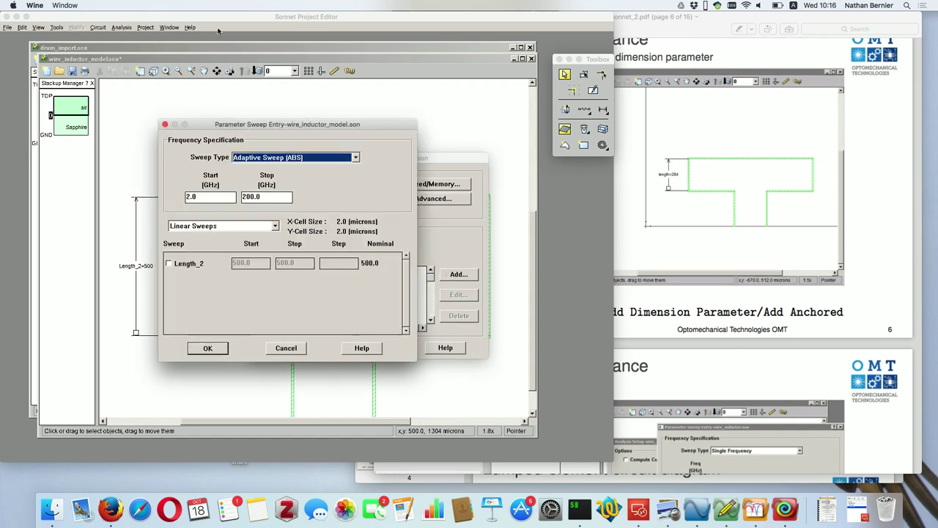
drag(226, 118, 390, 79)
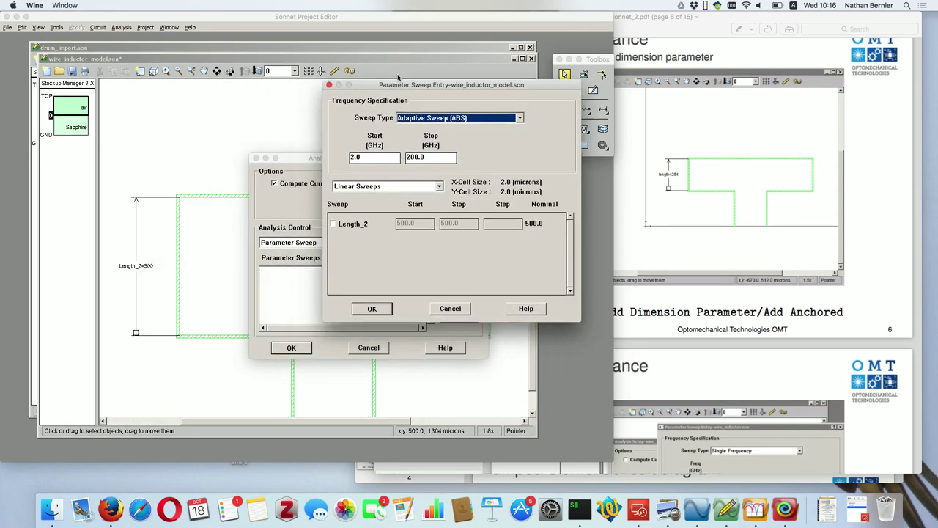
click(342, 229)
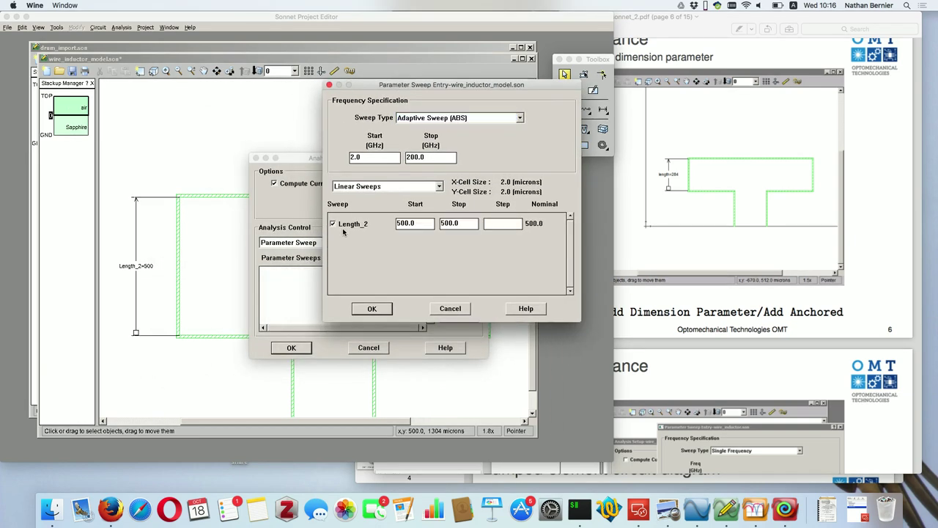
Step: Following the length sweep slide, set the Length_2 linear sweep to start at 200 and stop at 1600
scroll(805, 230, down, 5)
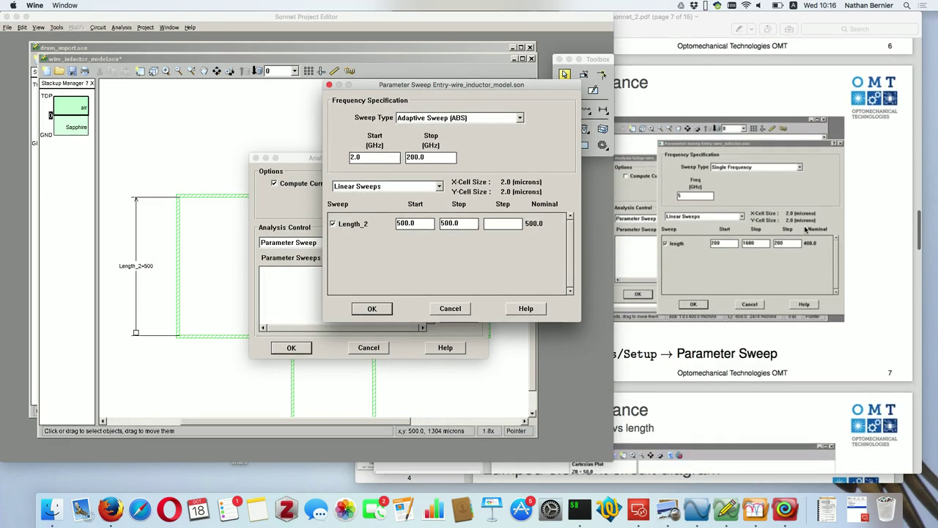
double_click(415, 223)
text(200.0)
key(BackSpace)
key(BackSpace)
key(BackSpace)
key(BackSpace)
key(BackSpace)
text(200)
double_click(464, 226)
text(1600)
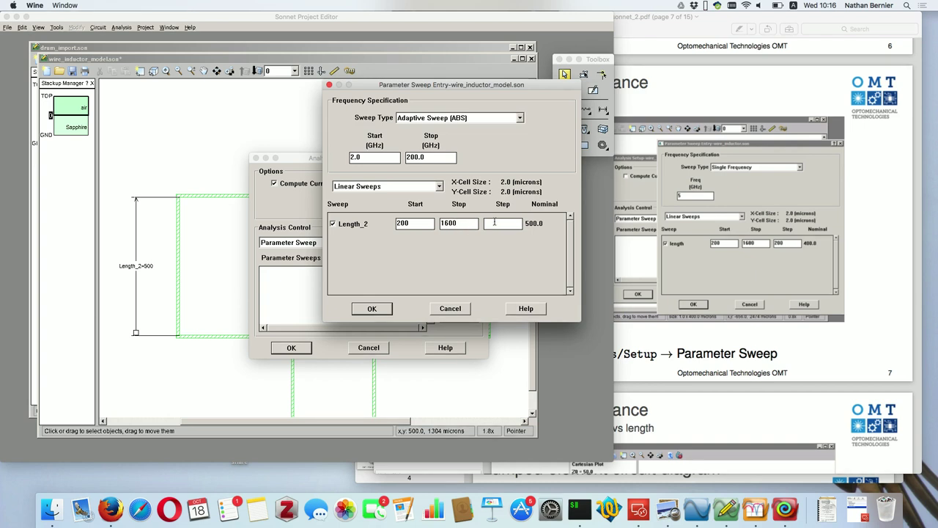